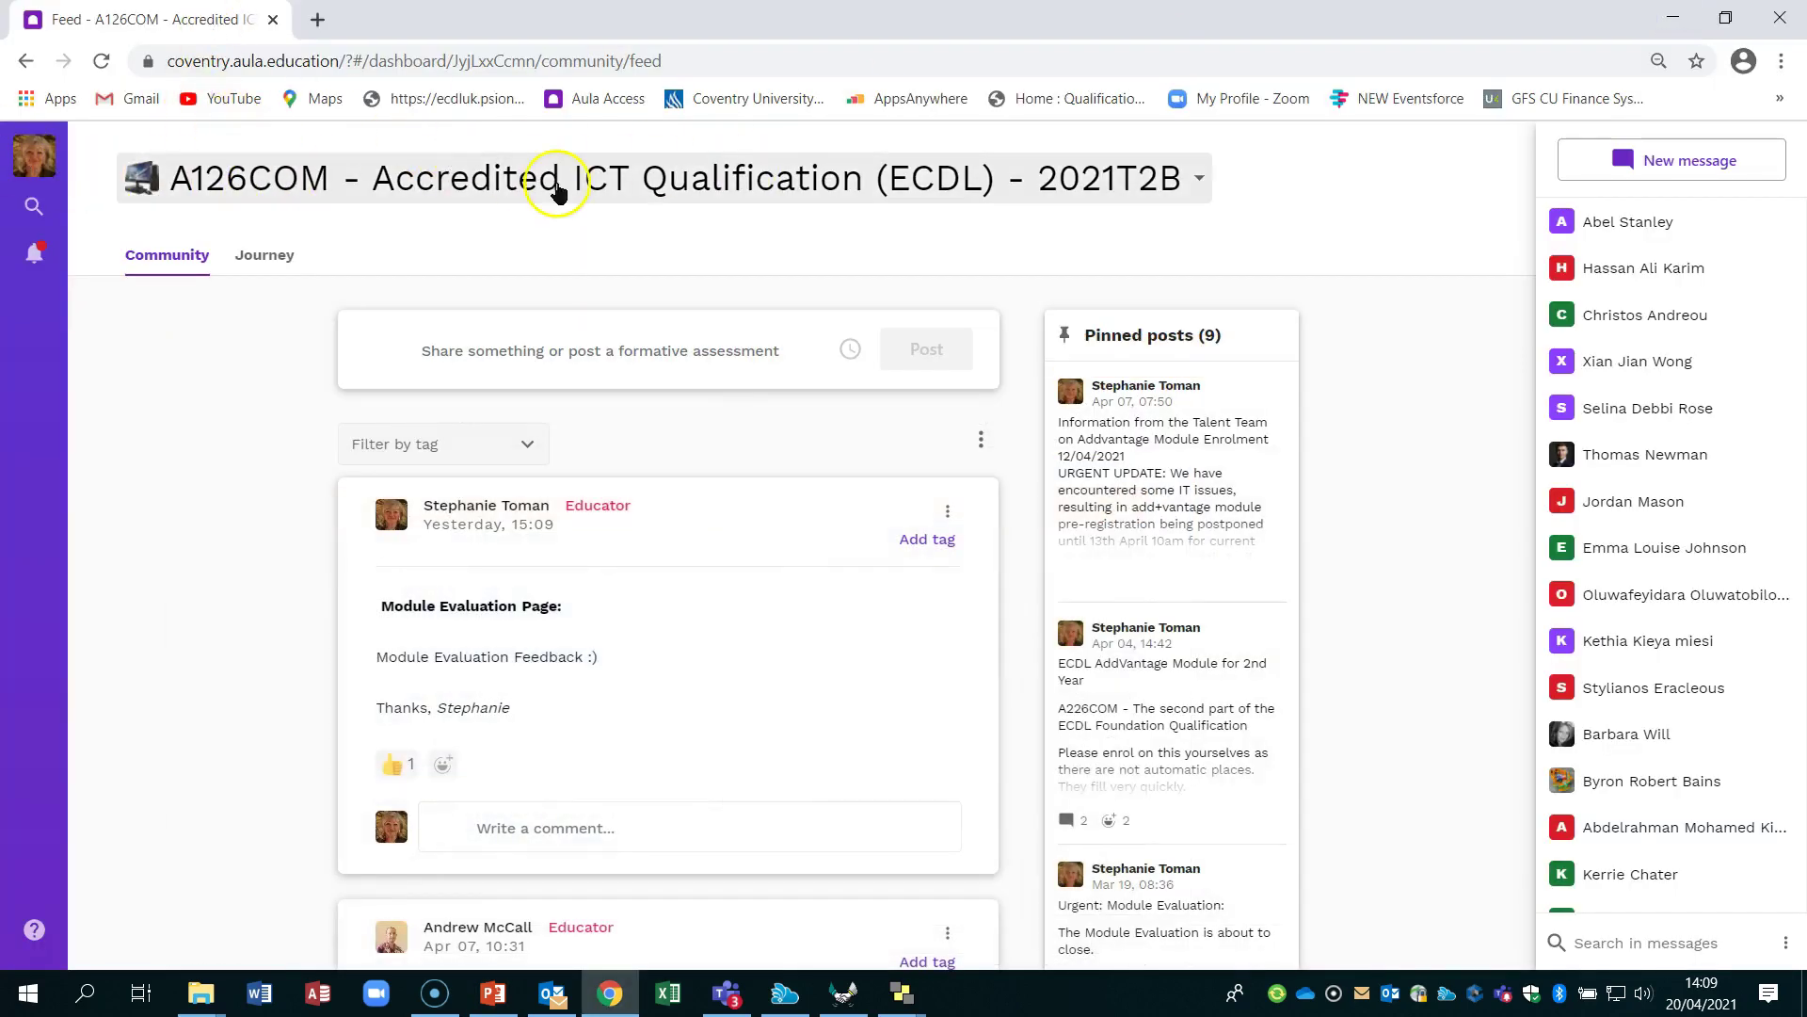
Switch the A126COM course to its Journey materials, showing the Introductions page.
{"action": "left_click", "coordinate": [266, 257]}
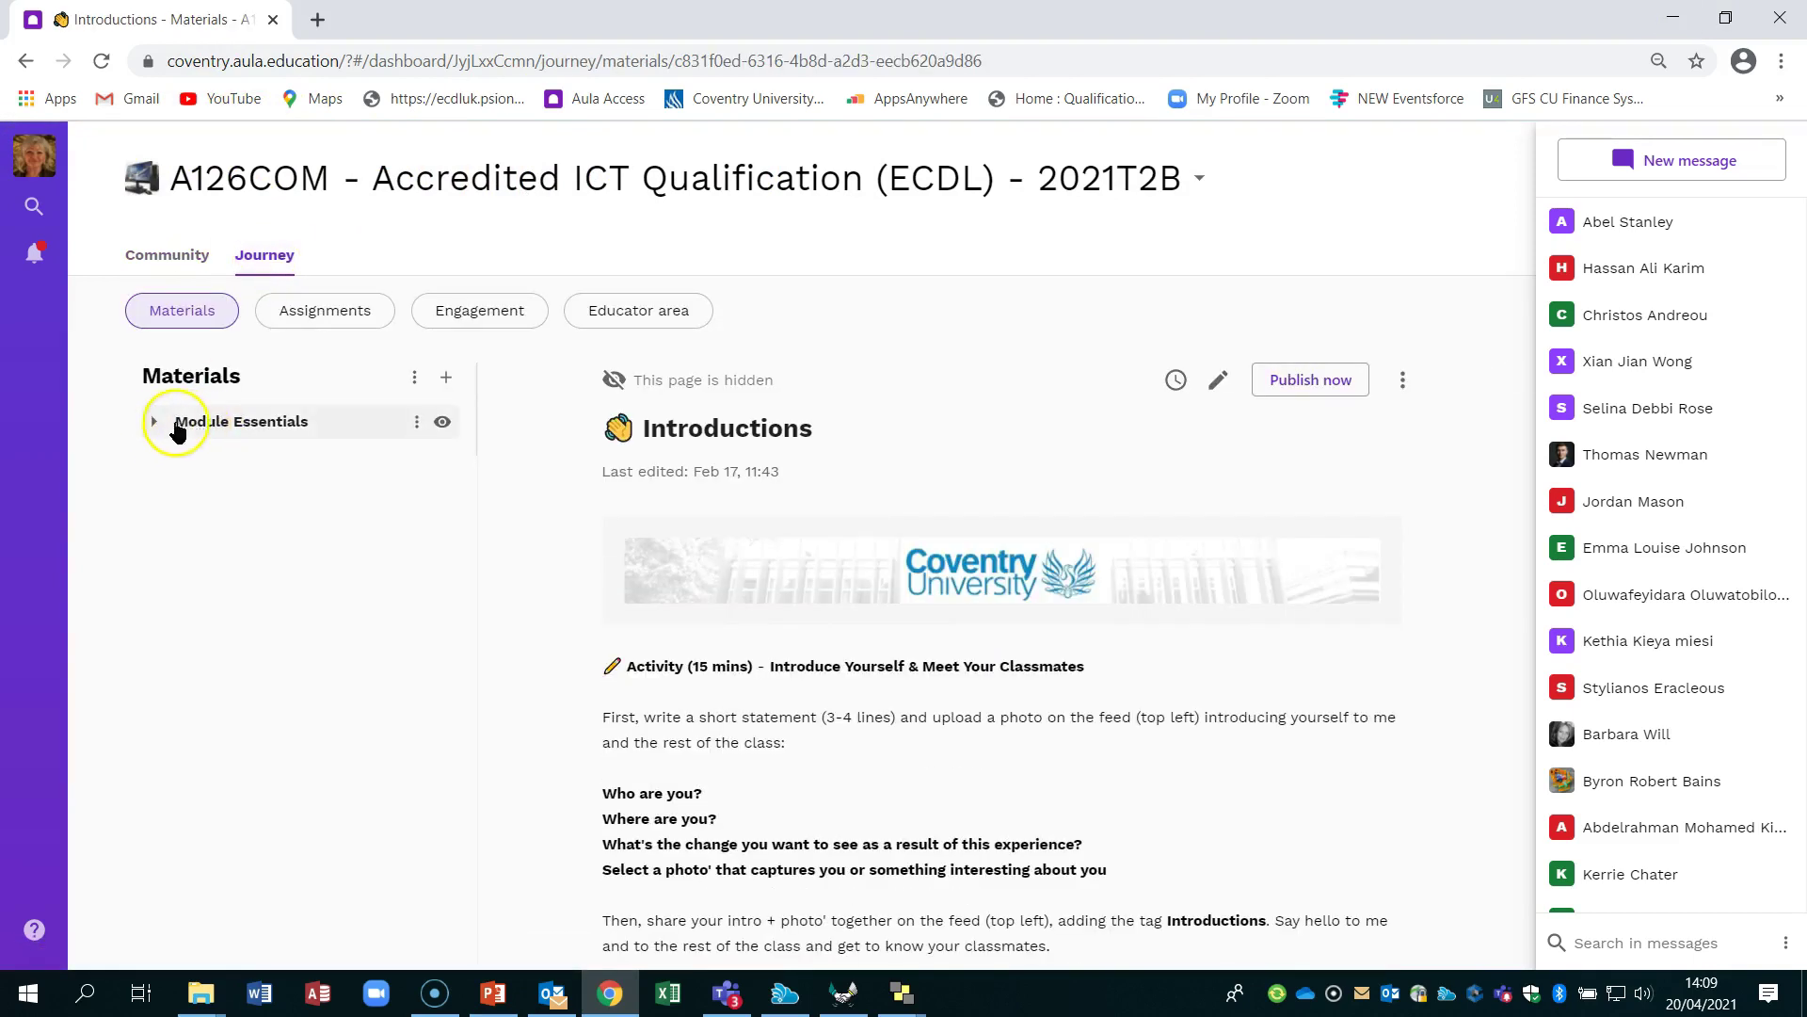
Expand Module Essentials and open Access Your Mock Tests, reviewing its Diagnostic Test link and guides.
{"action": "left_click", "coordinate": [153, 421]}
{"action": "scroll", "coordinate": [299, 690], "scroll_direction": "down", "scroll_amount": 2}
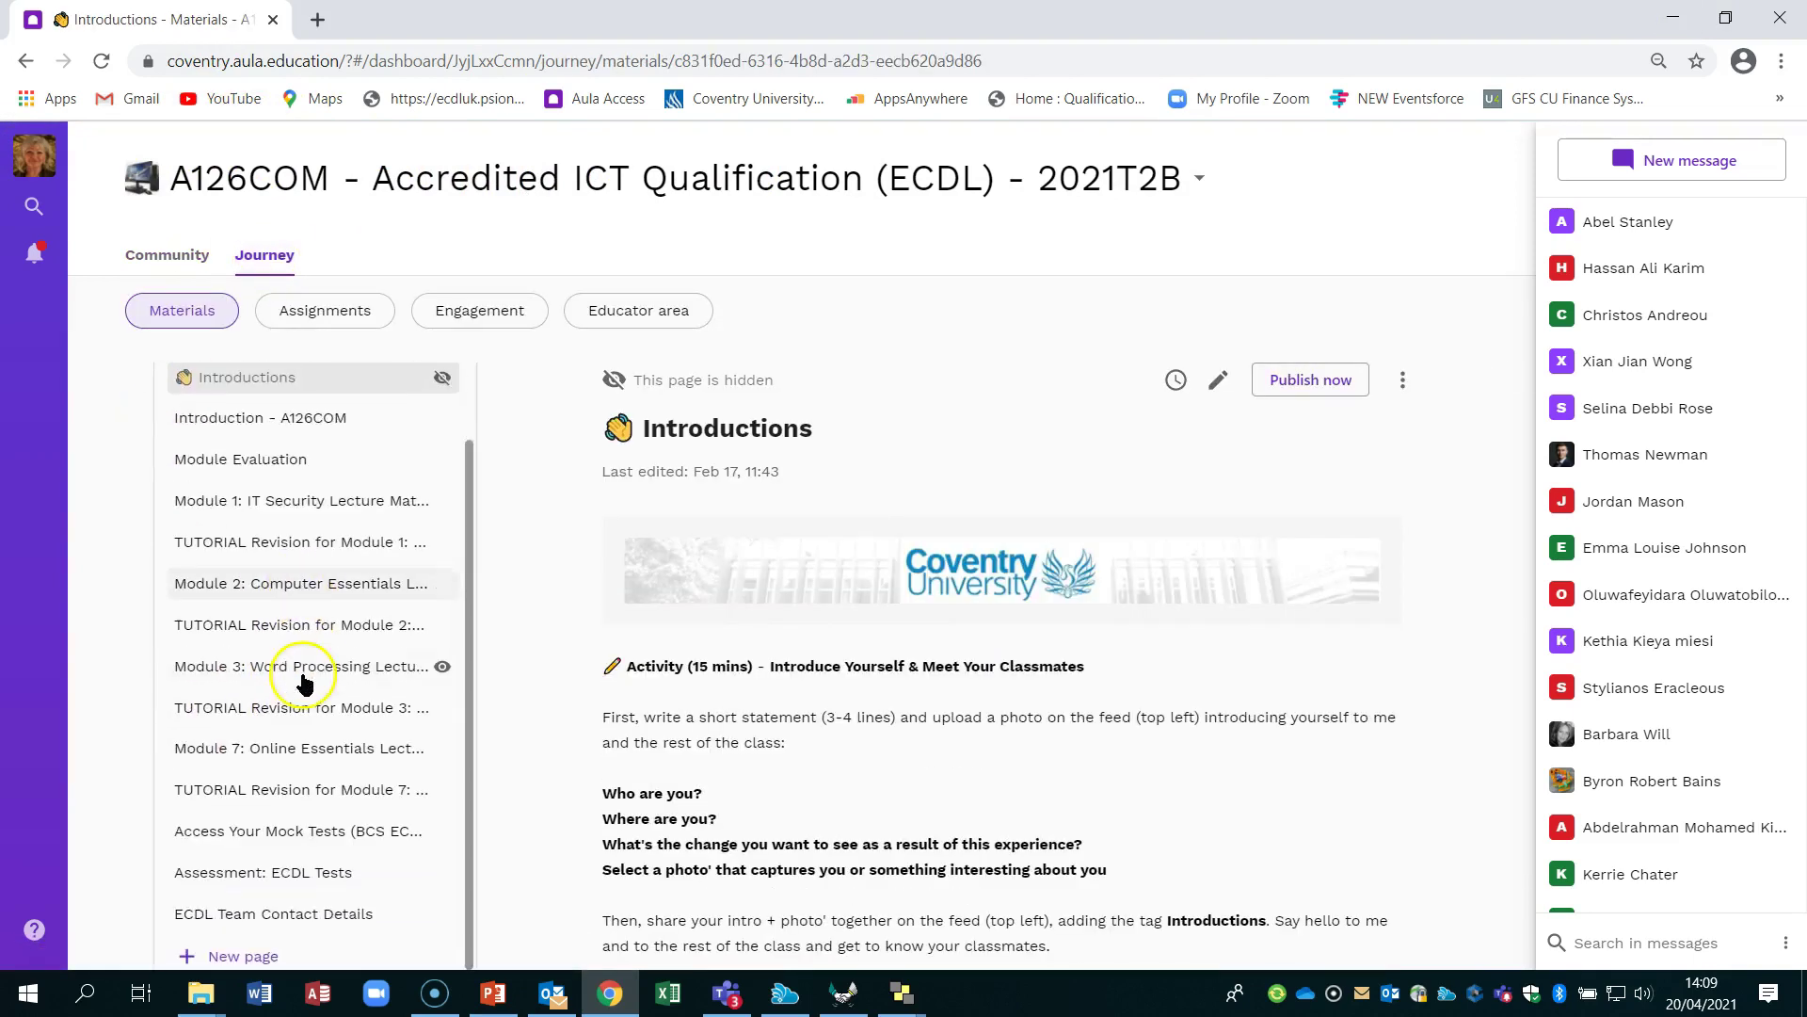
{"action": "left_click", "coordinate": [295, 833]}
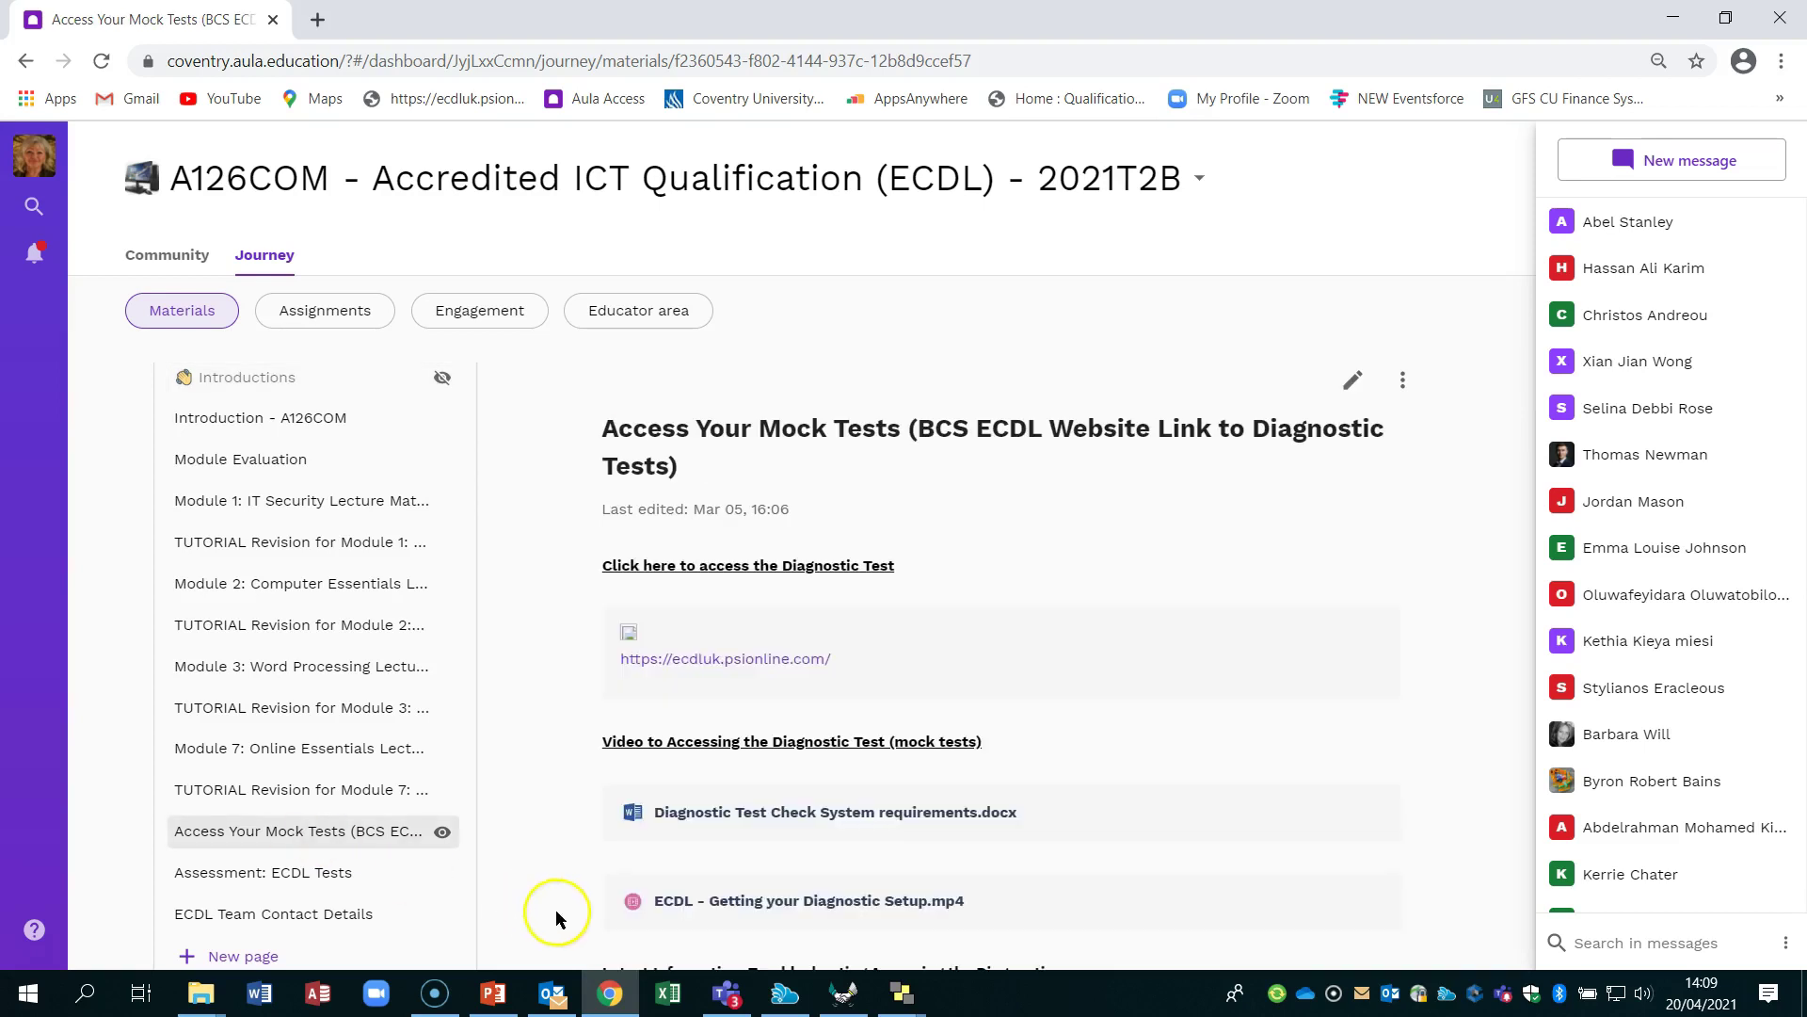
{"action": "left_click", "coordinate": [724, 665]}
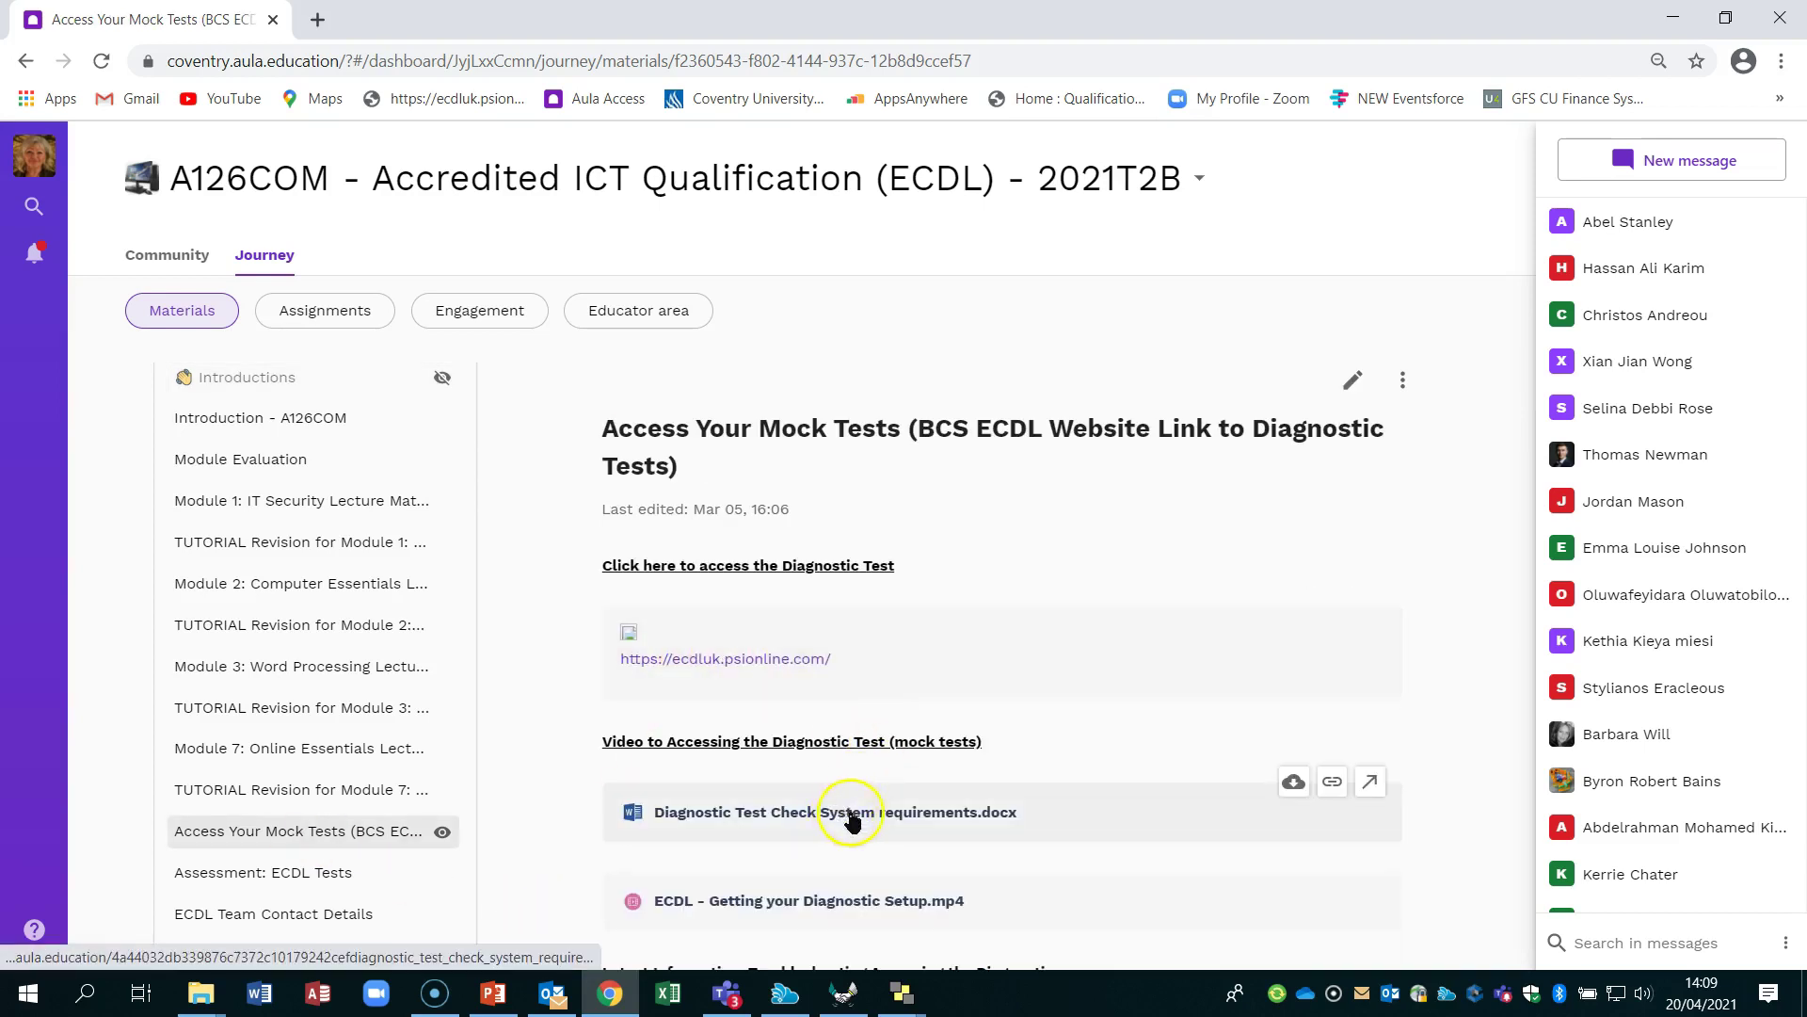
{"action": "scroll", "coordinate": [1121, 828], "scroll_direction": "down", "scroll_amount": 3}
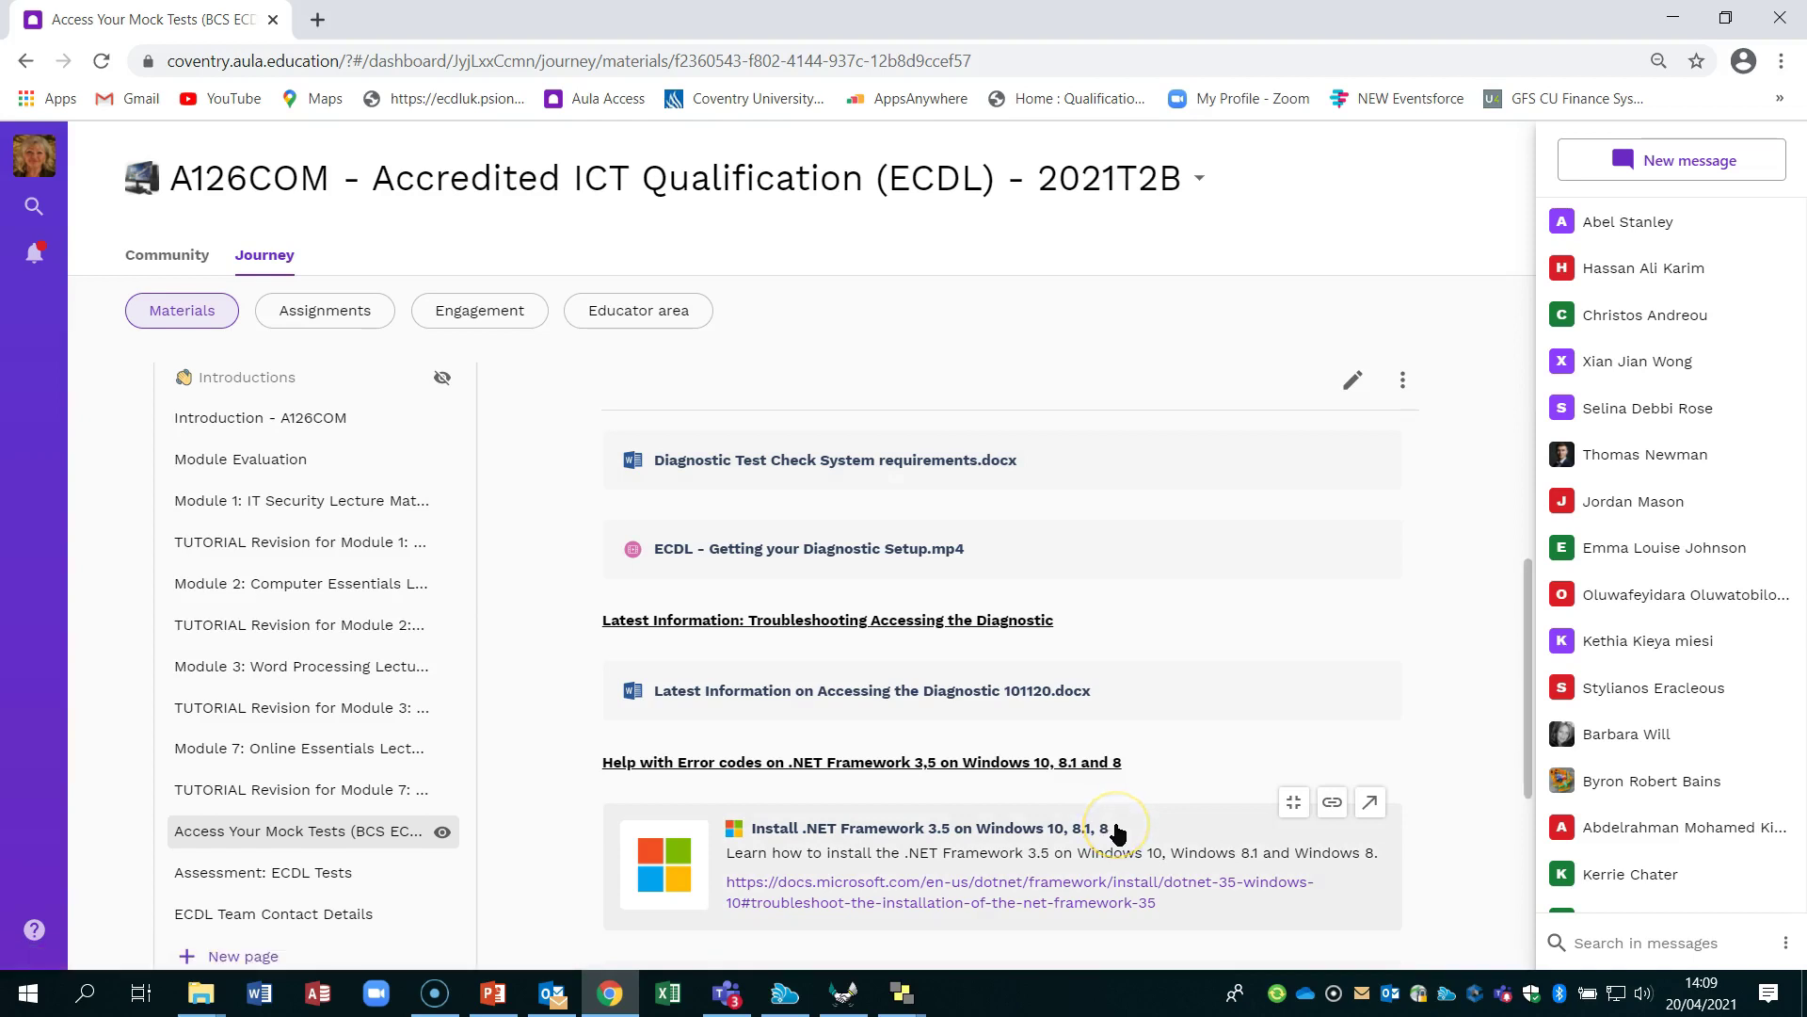
{"action": "scroll", "coordinate": [1119, 830], "scroll_direction": "down", "scroll_amount": 2}
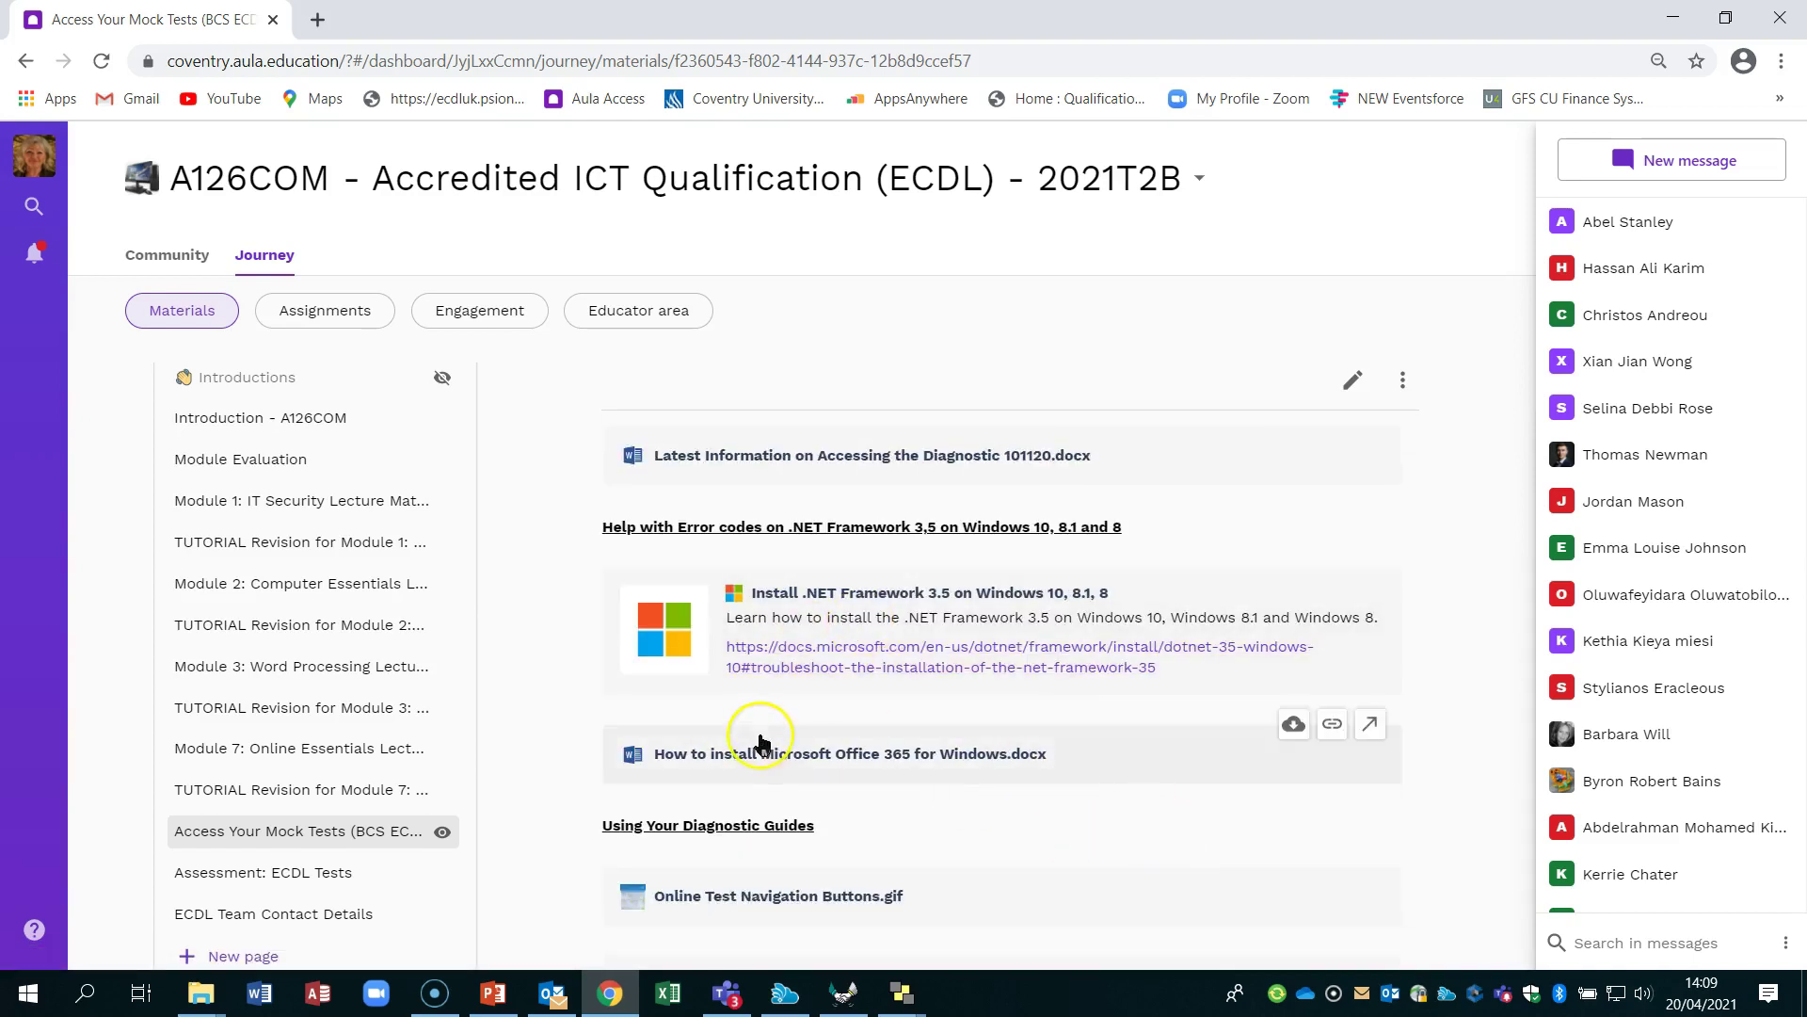
{"action": "scroll", "coordinate": [891, 894], "scroll_direction": "up", "scroll_amount": 3}
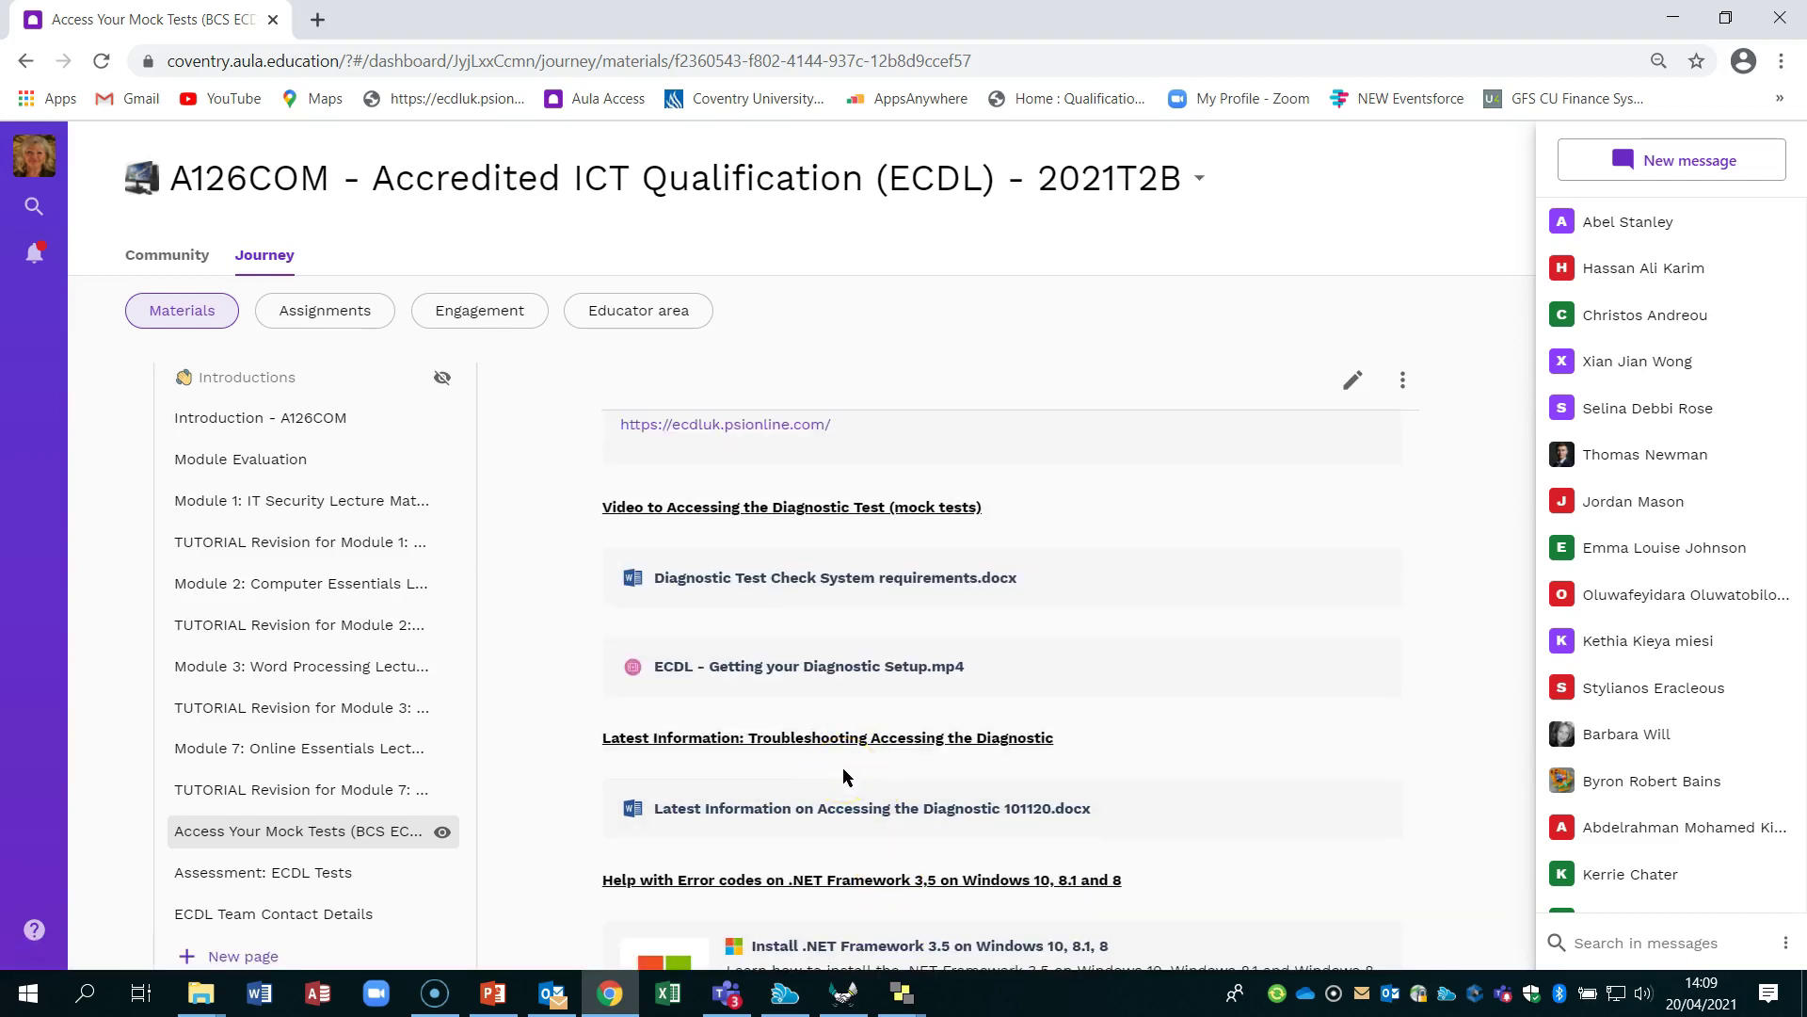
{"action": "scroll", "coordinate": [874, 748], "scroll_direction": "up", "scroll_amount": 2}
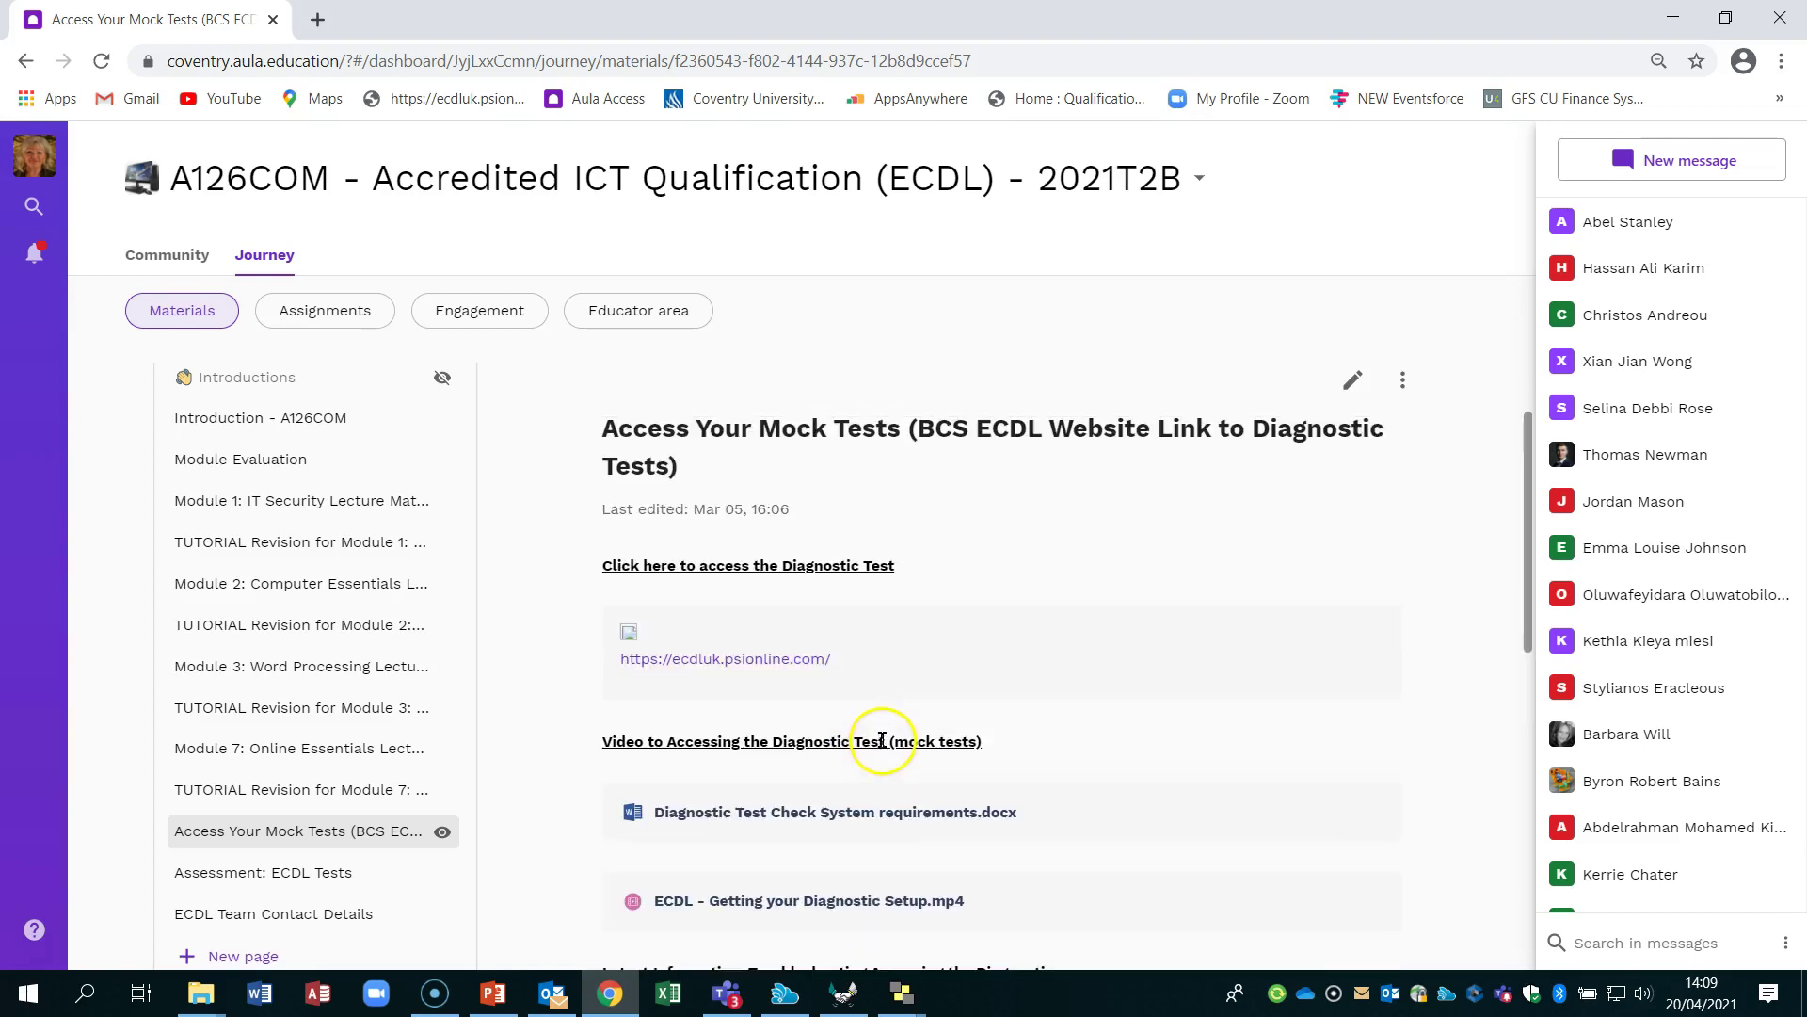
Open the BCS ECDL login page in a new tab and clear the autofilled username and password.
{"action": "left_click", "coordinate": [714, 657]}
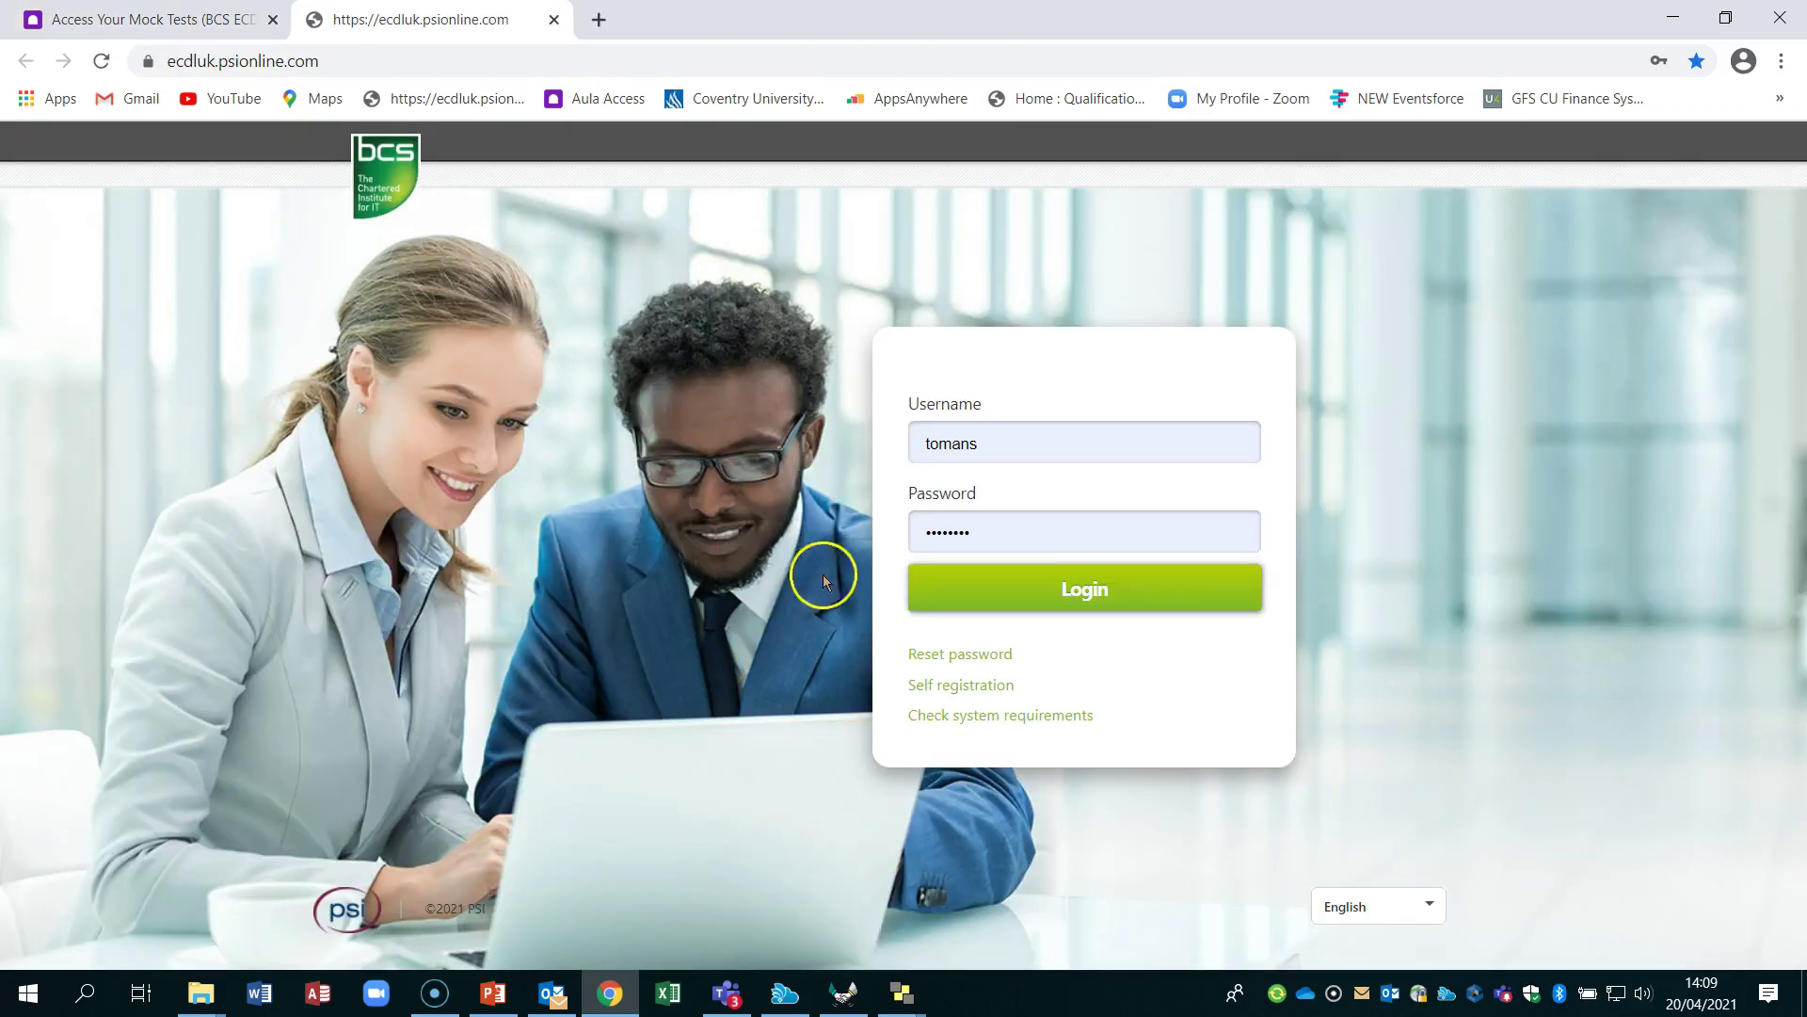
{"action": "double_click", "coordinate": [1053, 435]}
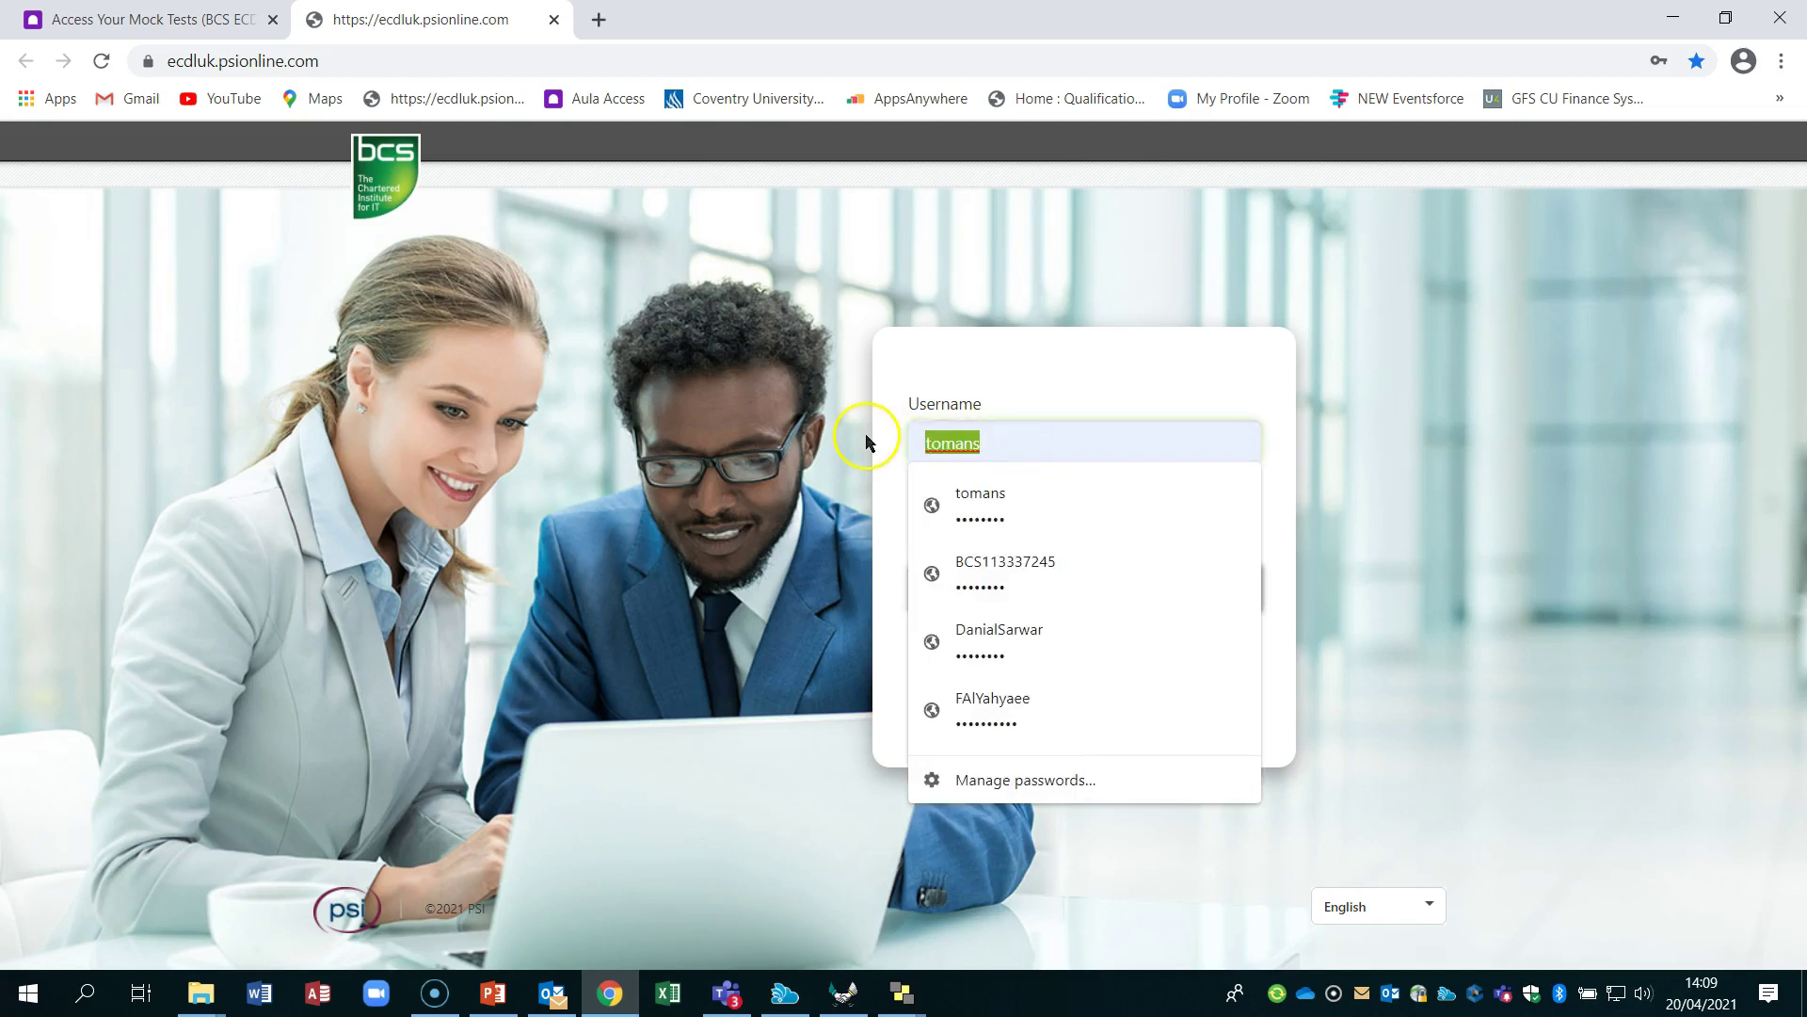
{"action": "key", "text": "BackSpace"}
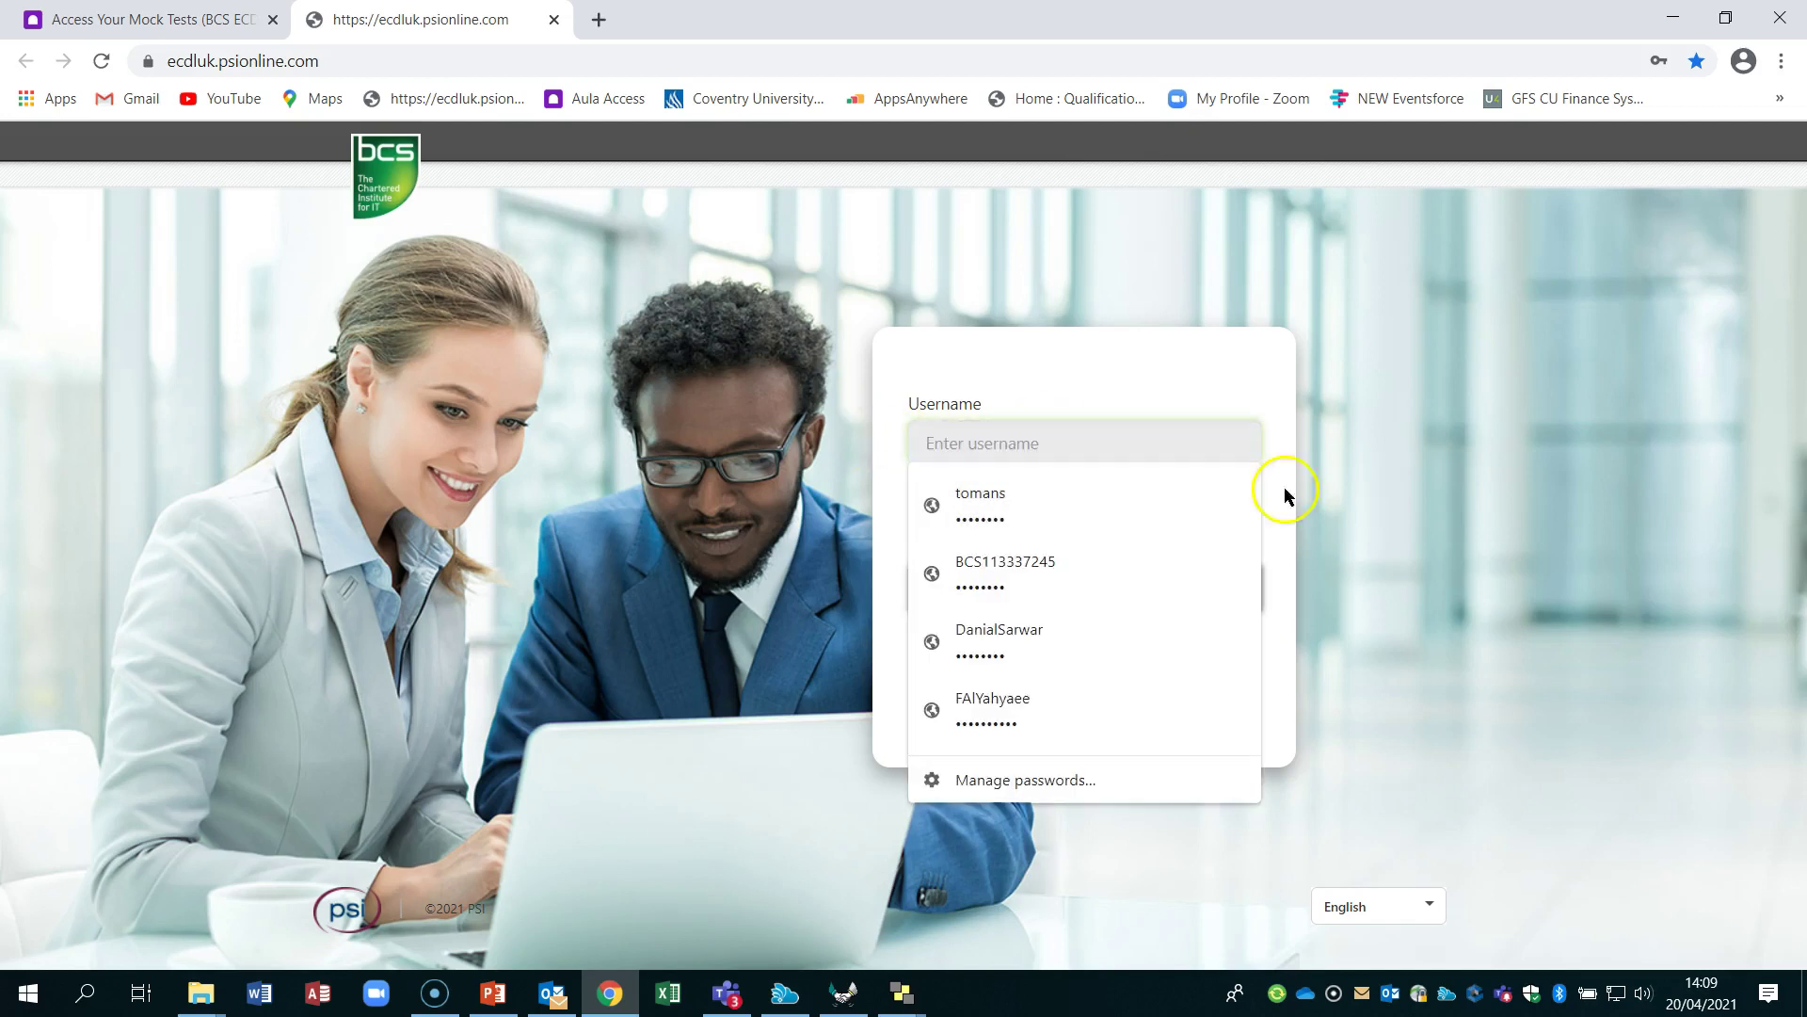
{"action": "left_click", "coordinate": [1117, 518]}
{"action": "double_click", "coordinate": [1117, 518]}
{"action": "key", "text": "BackSpace"}
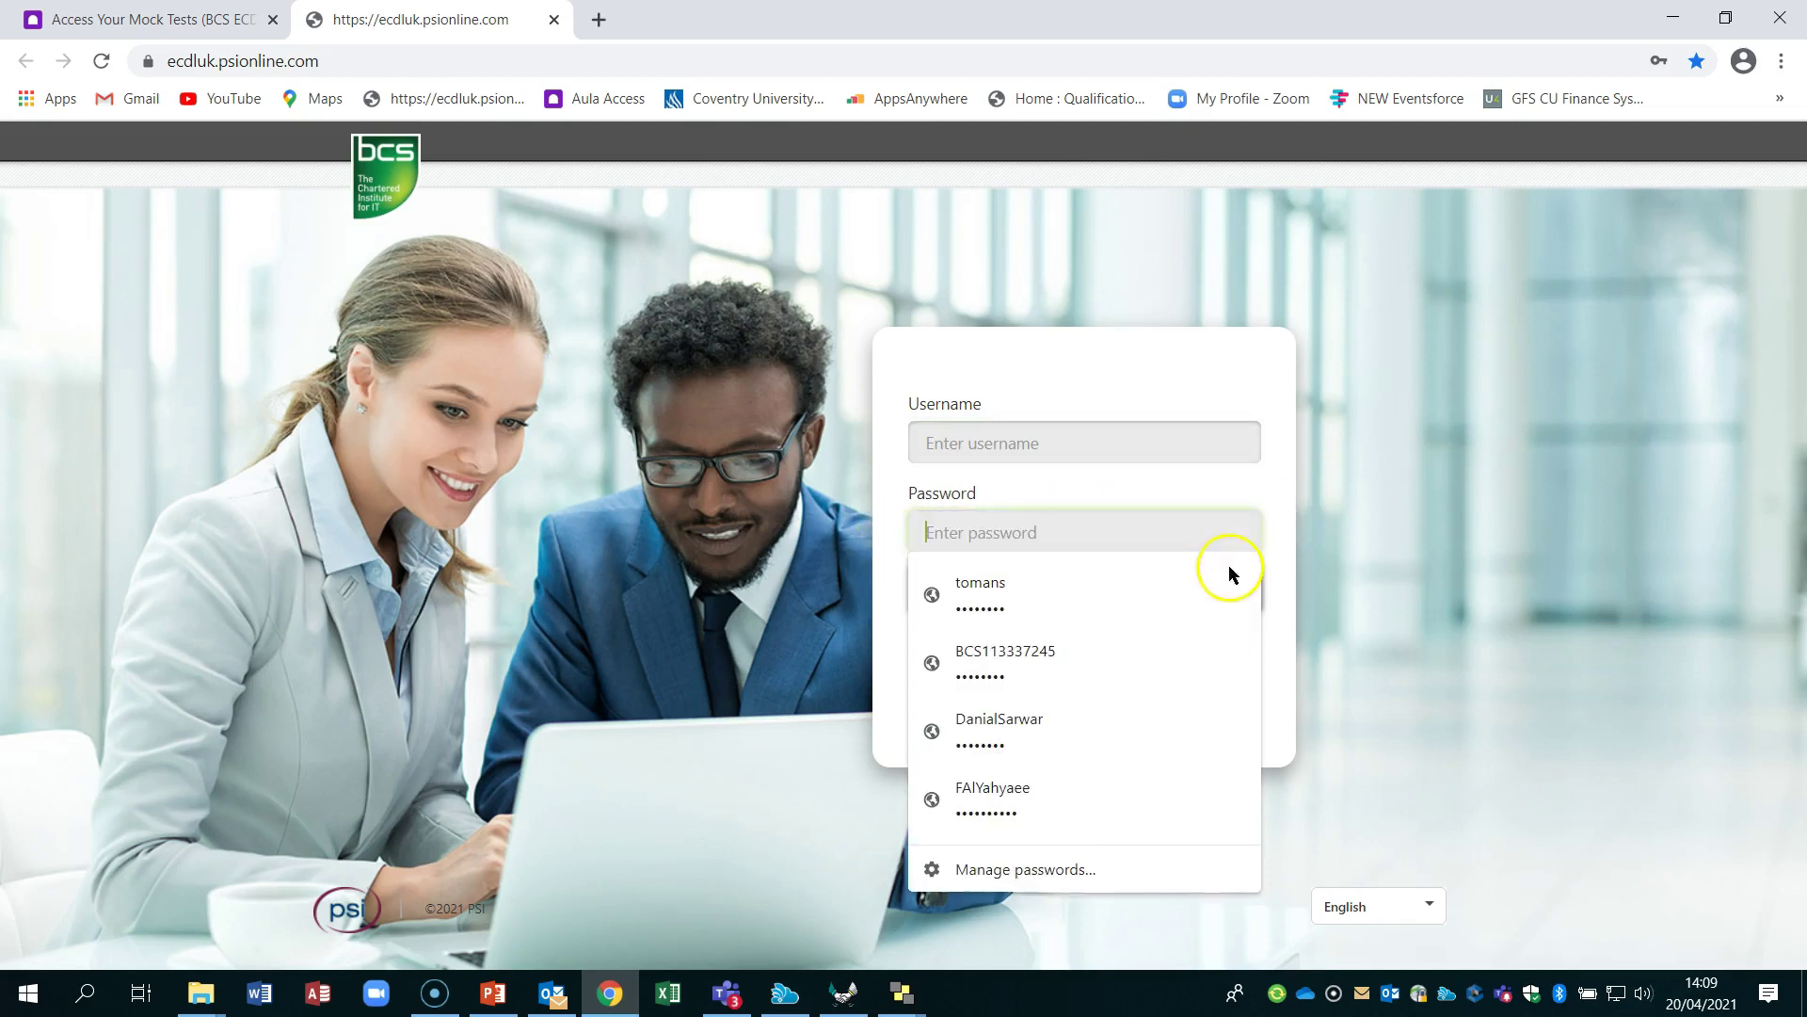
{"action": "left_click", "coordinate": [1285, 619]}
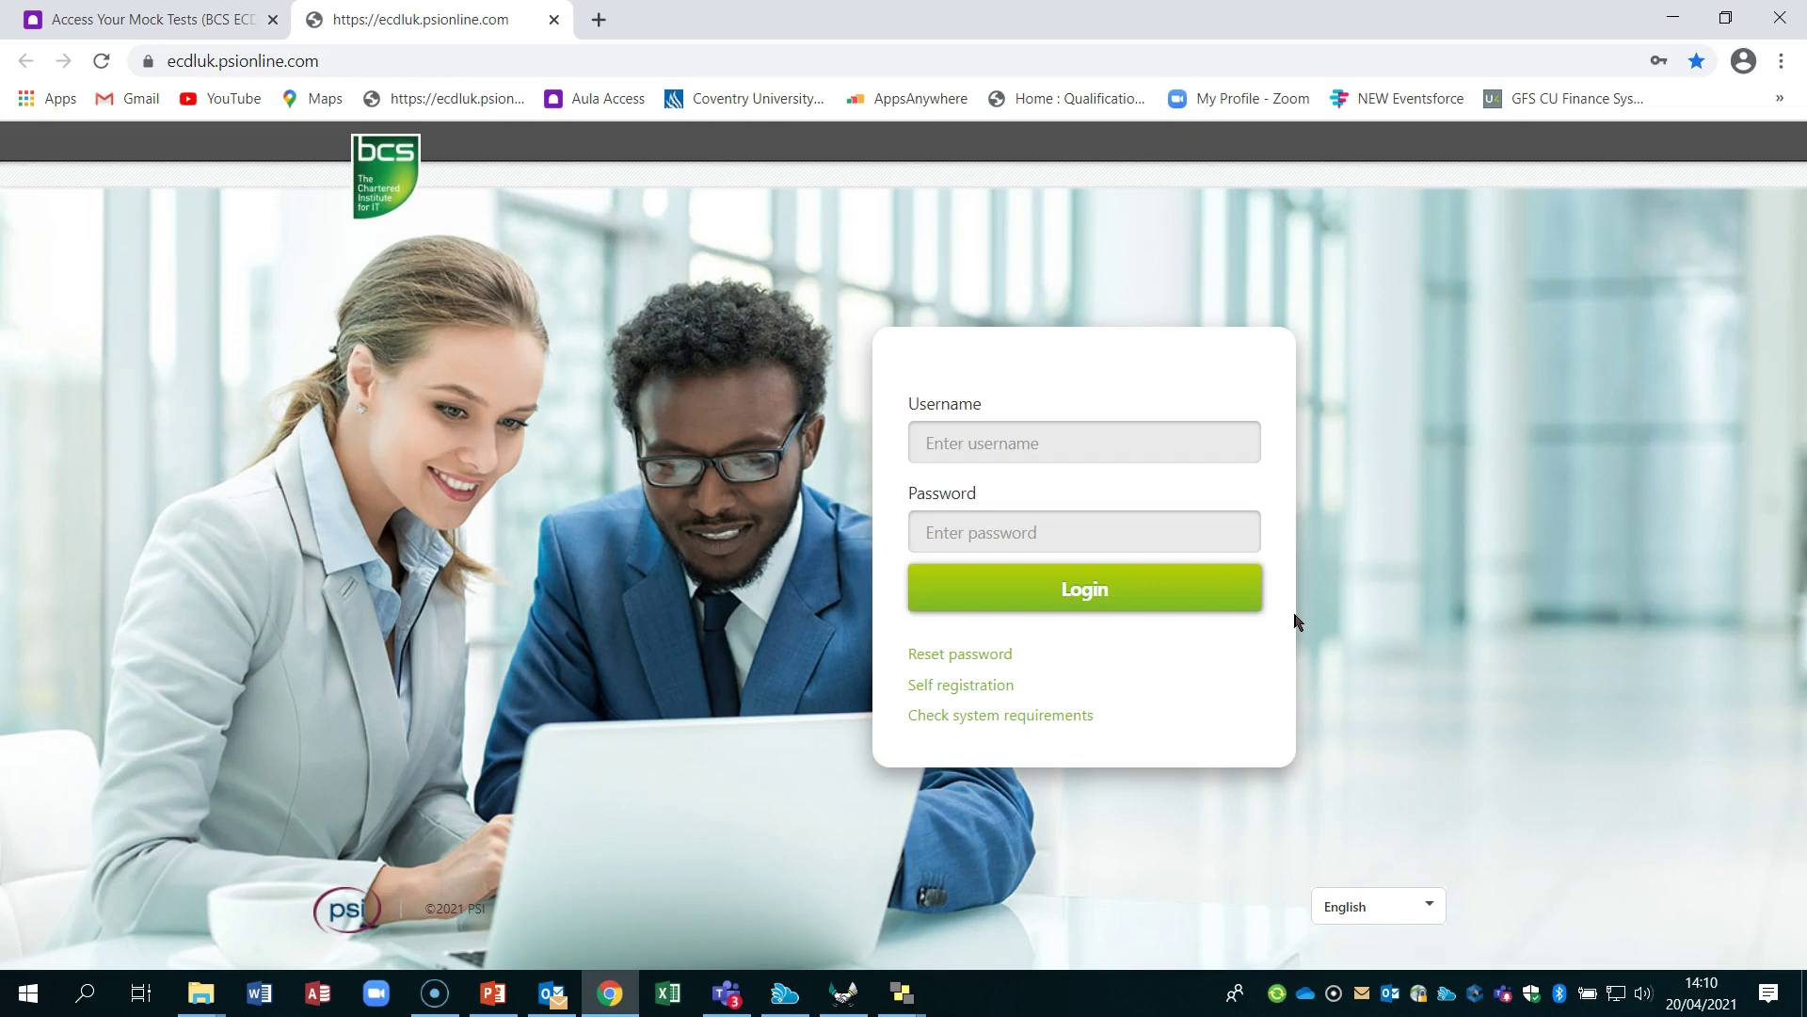
{"action": "left_click", "coordinate": [993, 723]}
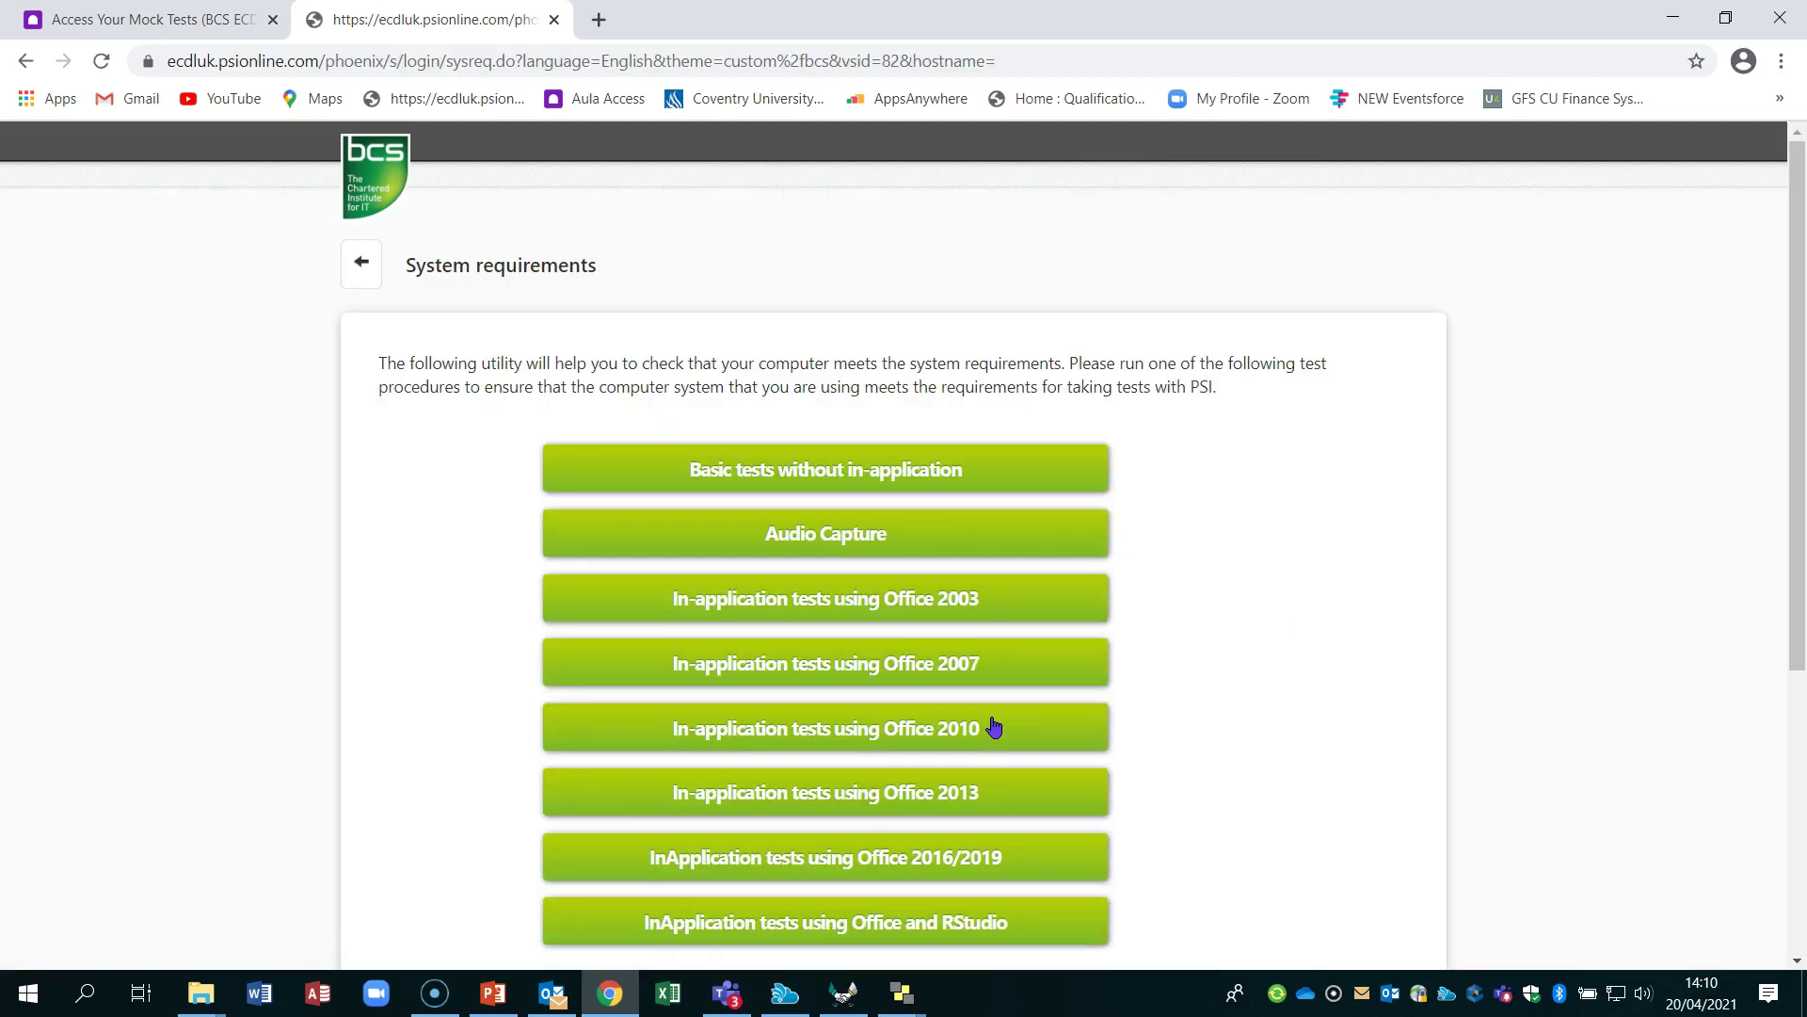
Open the system requirements page and review its Office-version test checks, plugin and extension downloads.
{"action": "left_click", "coordinate": [1177, 608]}
{"action": "scroll", "coordinate": [1158, 537], "scroll_direction": "down", "scroll_amount": 3}
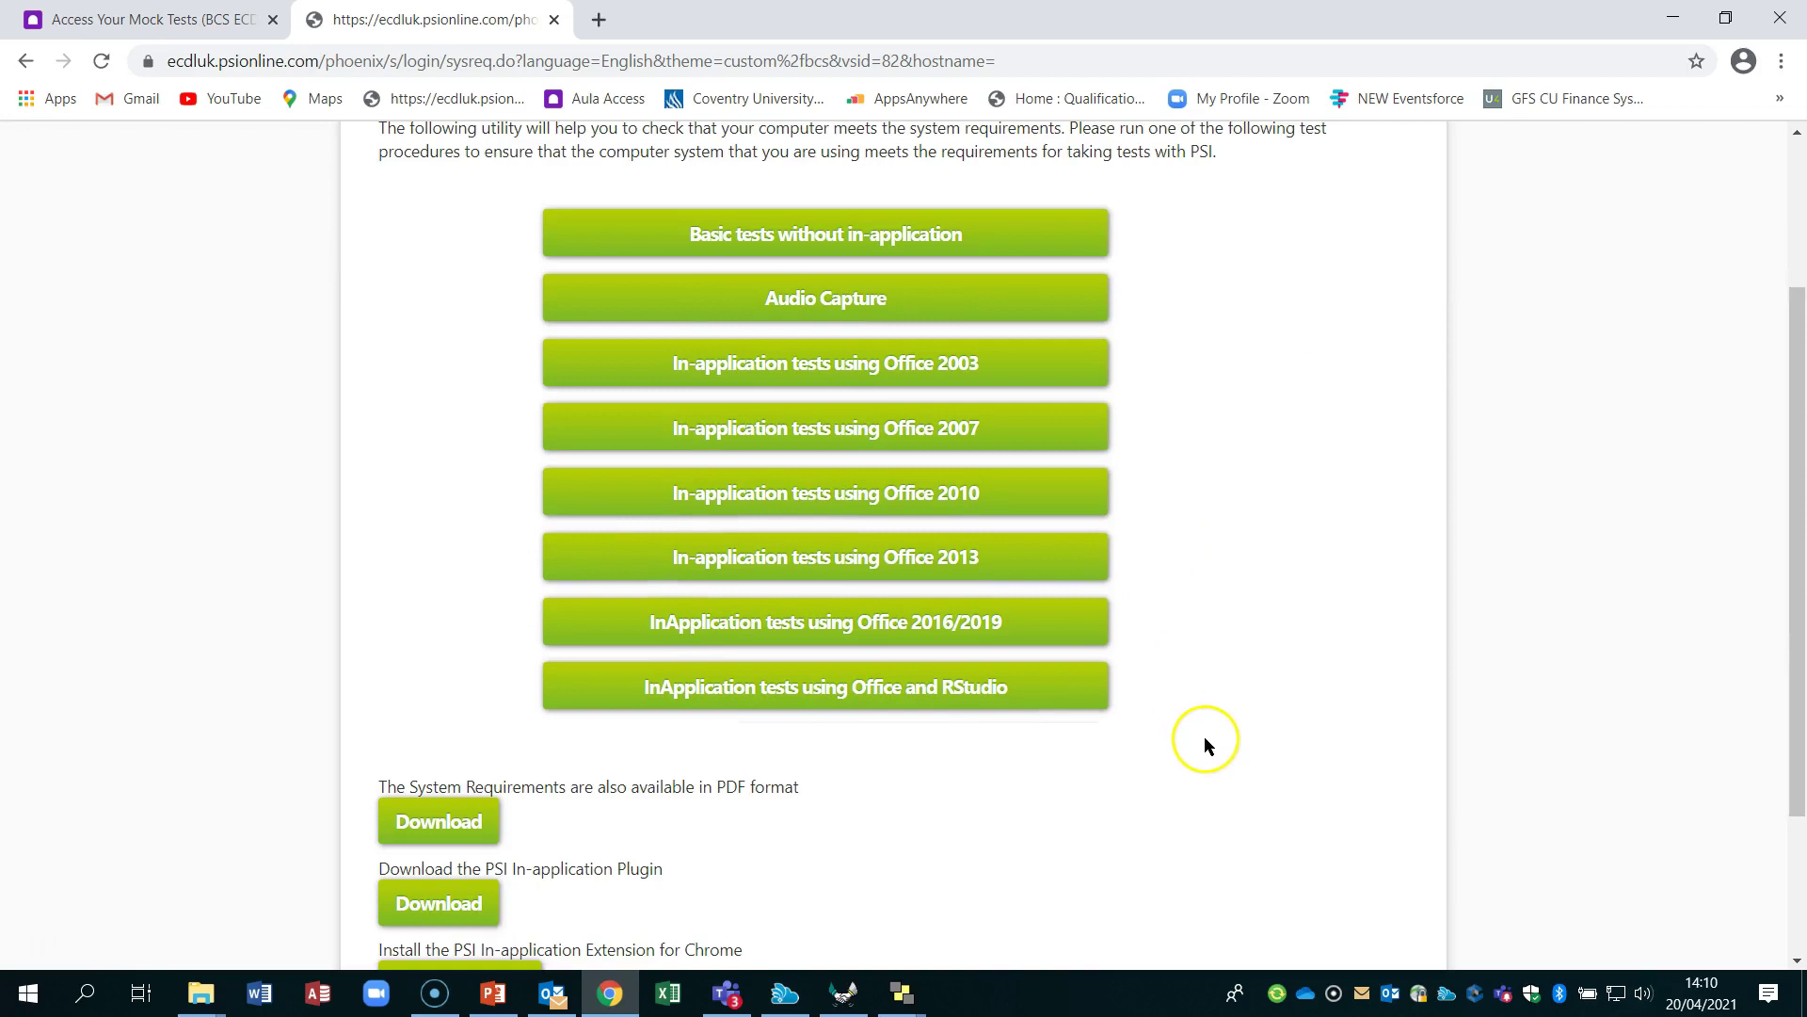
{"action": "scroll", "coordinate": [1228, 663], "scroll_direction": "down", "scroll_amount": 1}
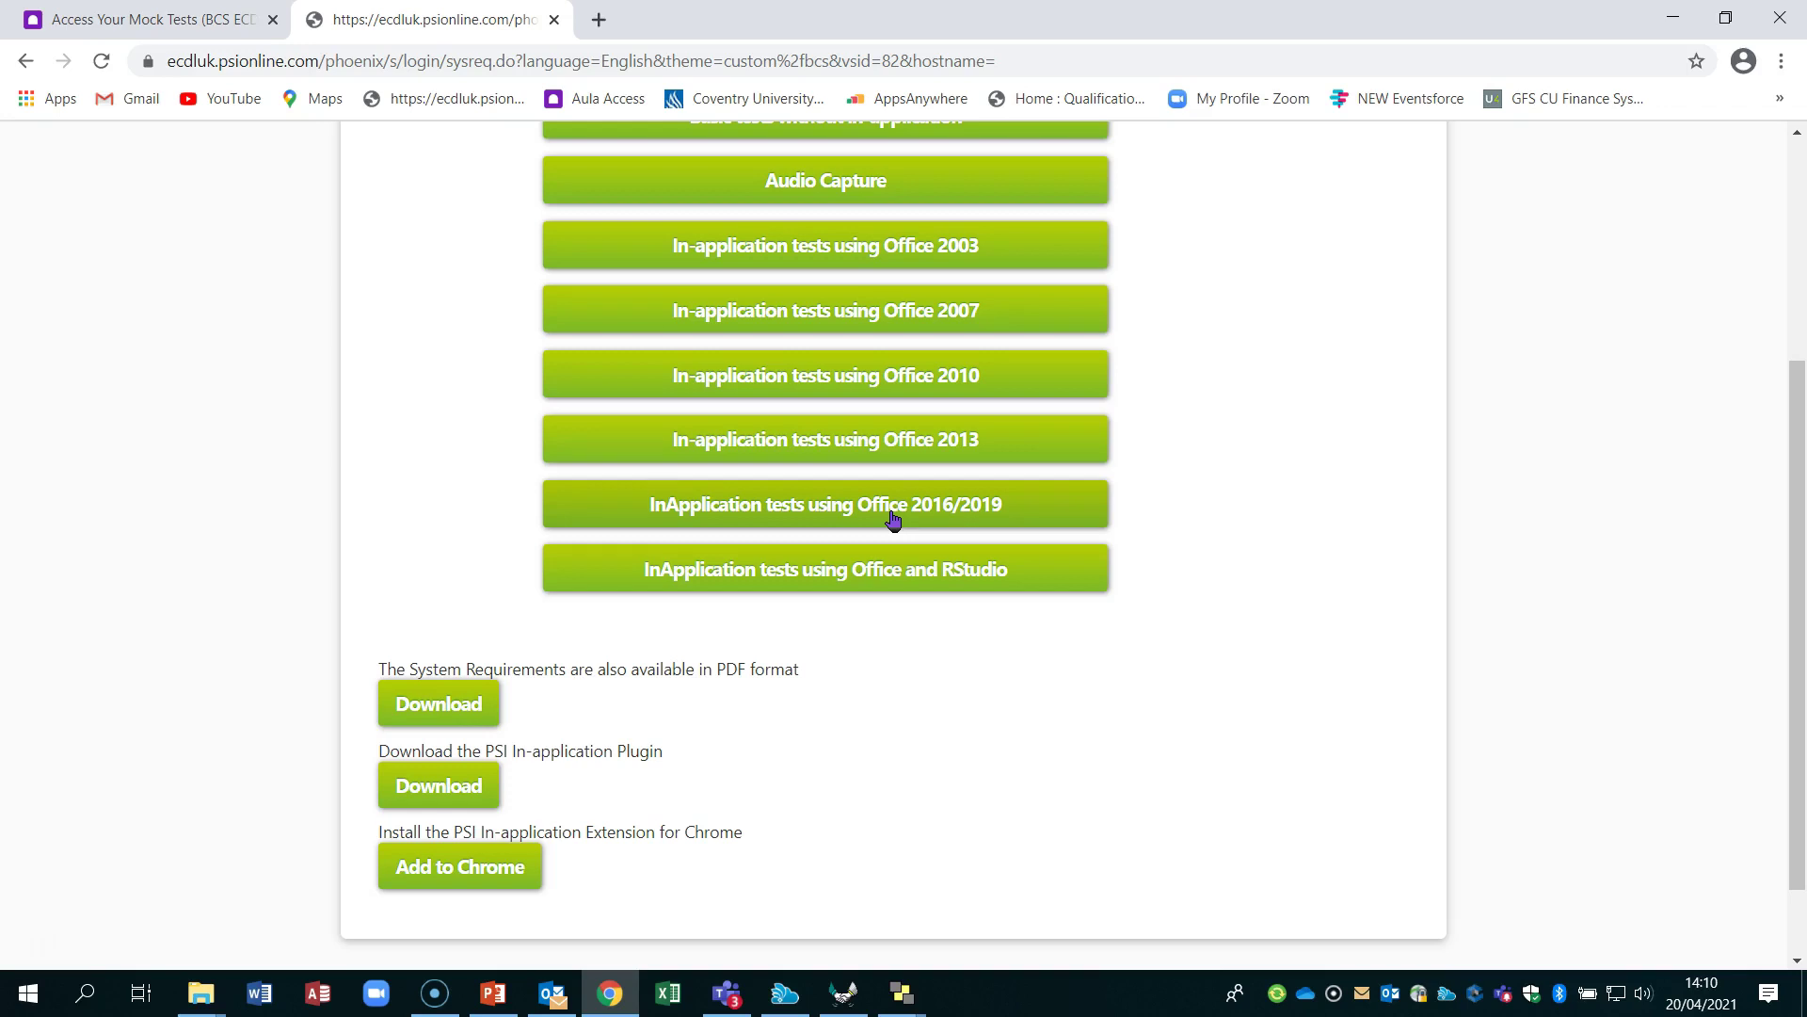
Run the InApplication tests using Office 2016/2019 check, which flags the missing plugin and extension.
{"action": "left_click", "coordinate": [849, 506]}
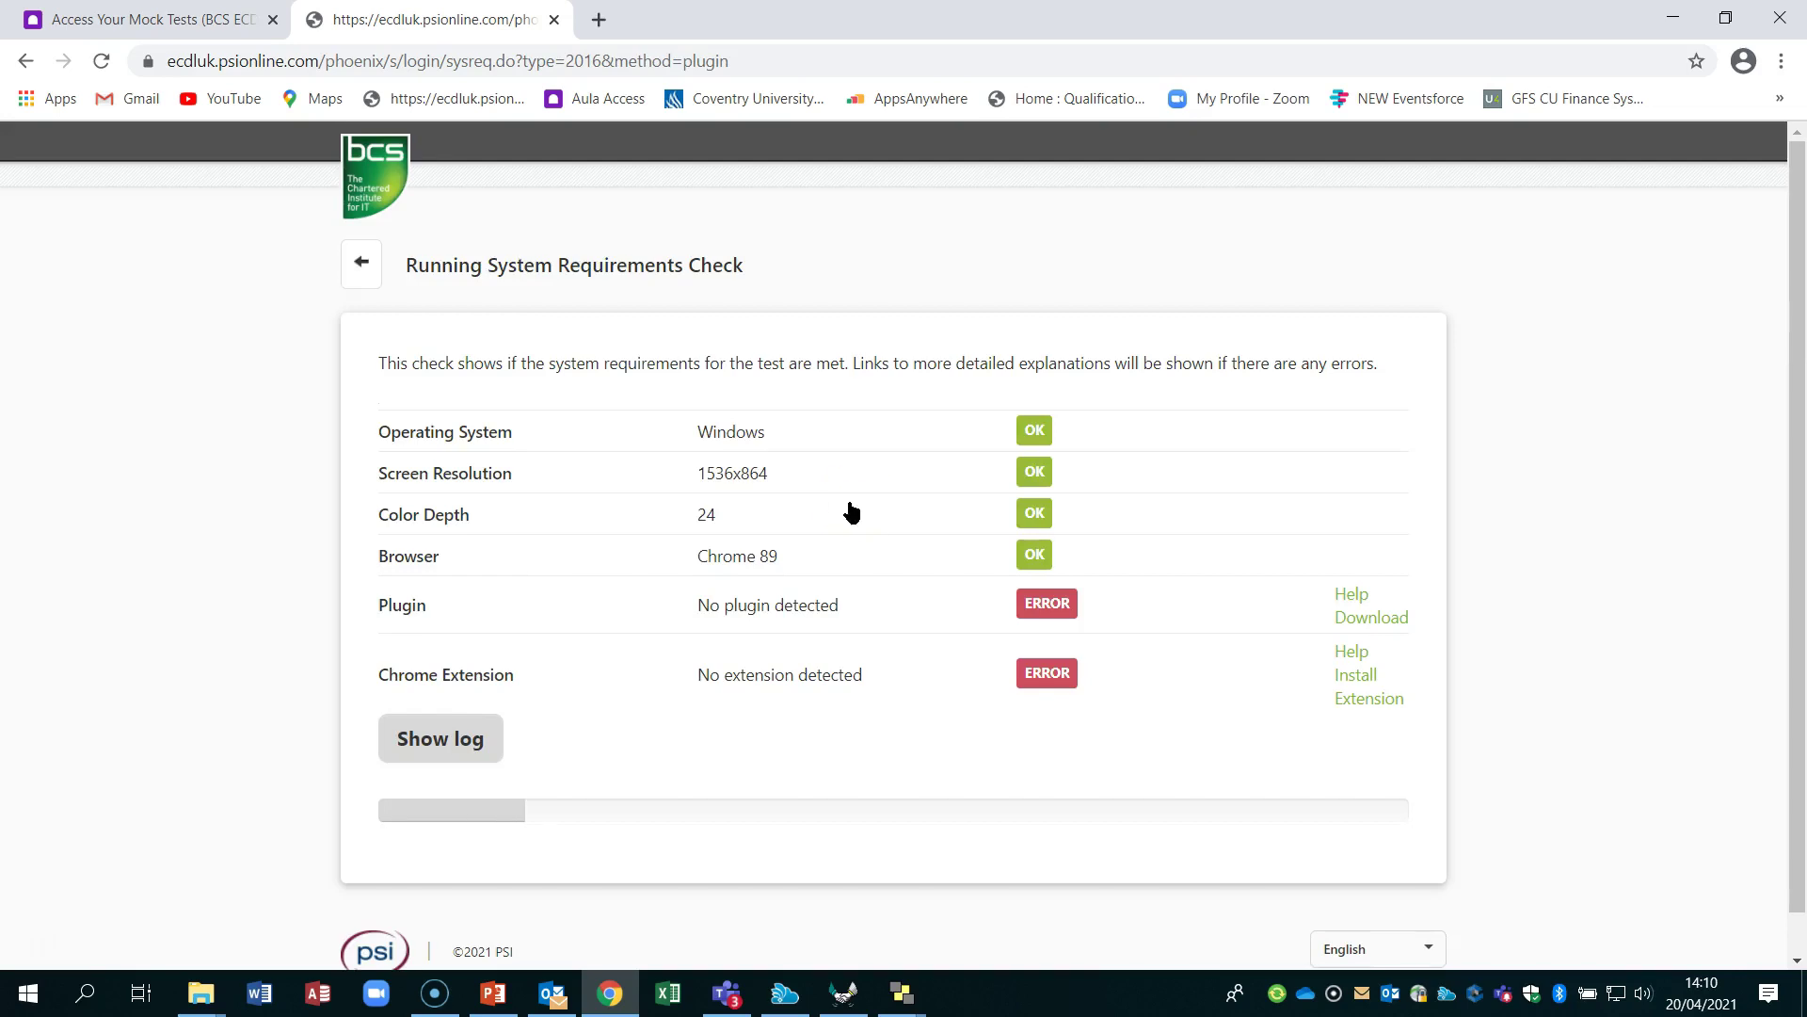
{"action": "left_click", "coordinate": [857, 503]}
Add the PSI In-application Extension to Chrome from the Chrome Web Store.
{"action": "left_click", "coordinate": [1357, 698]}
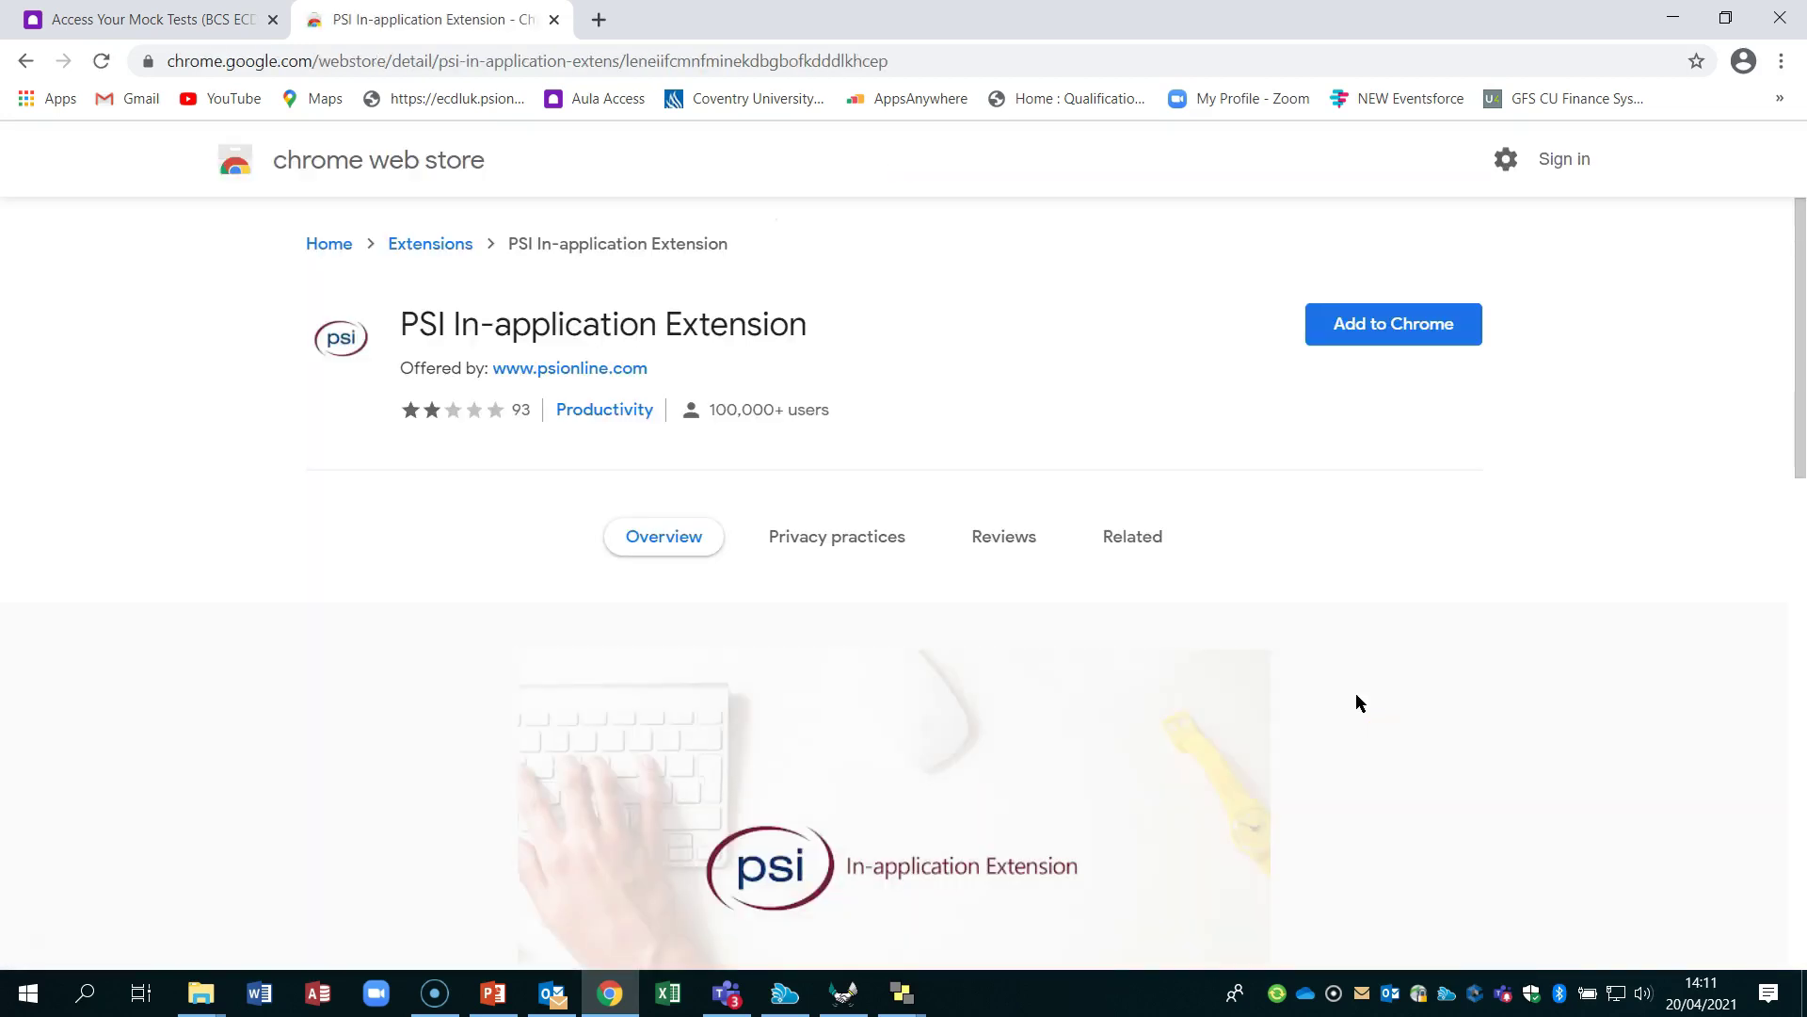
{"action": "left_click", "coordinate": [1390, 330]}
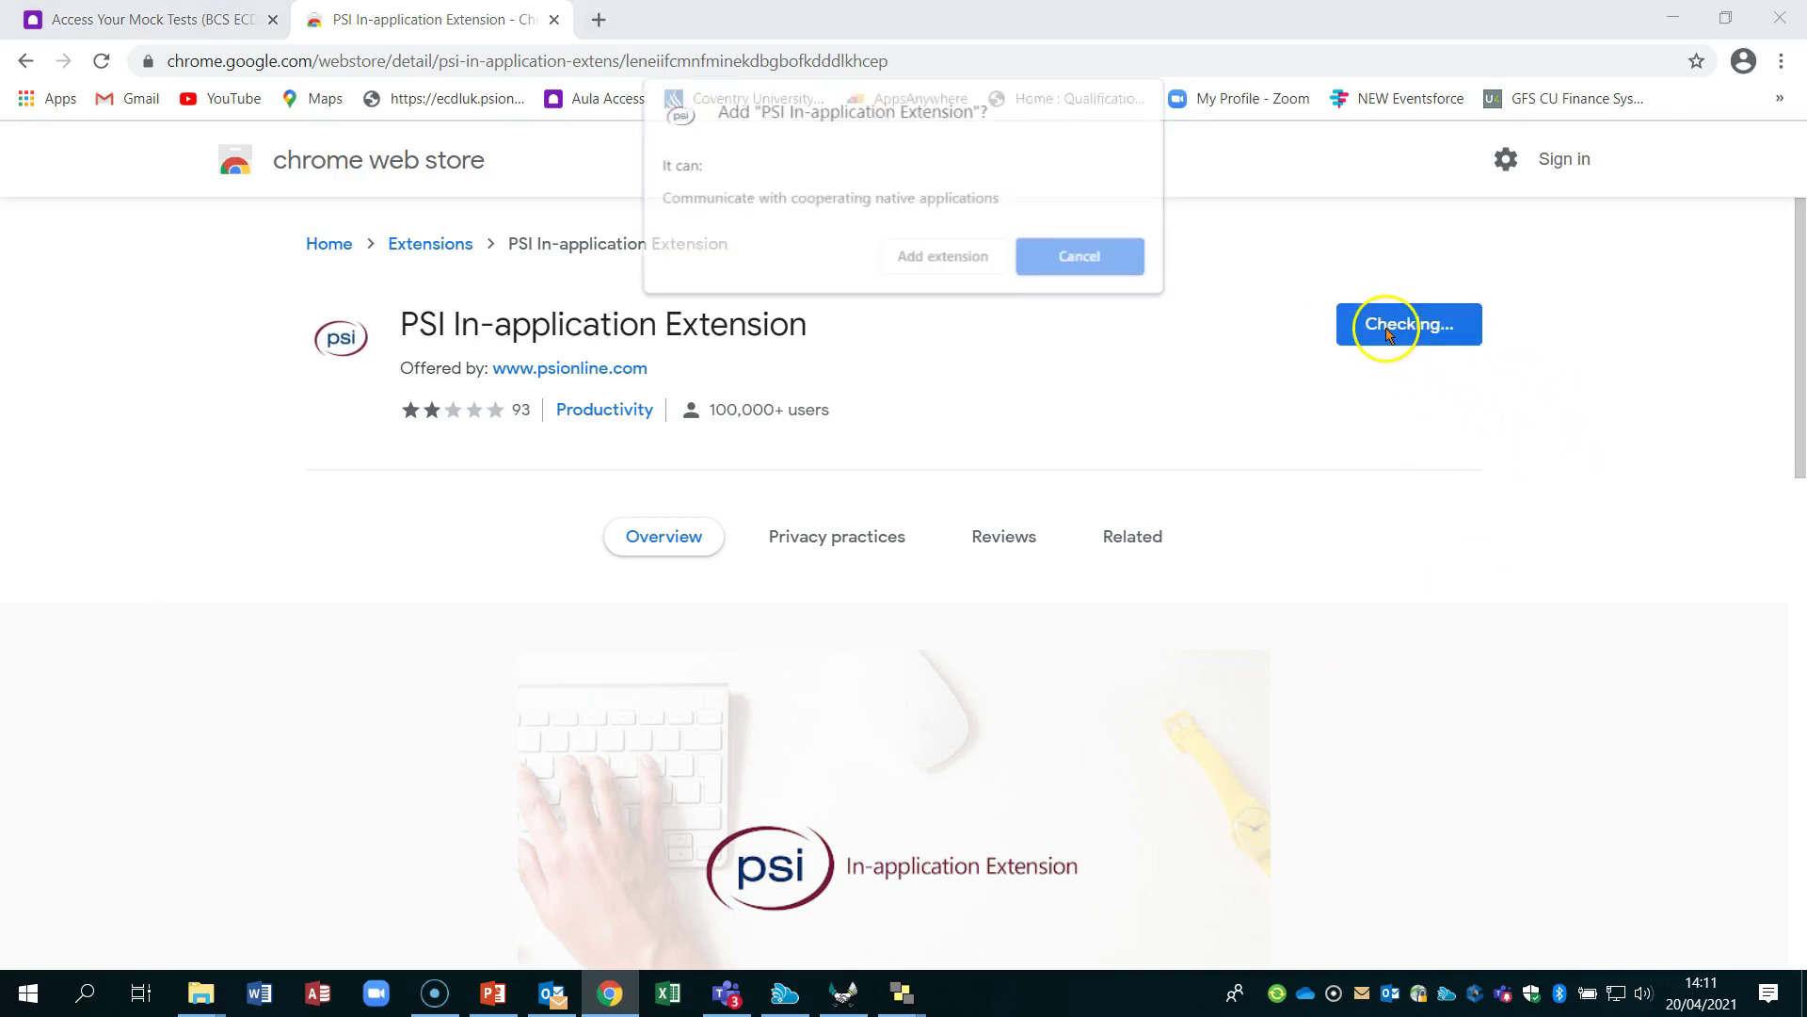
{"action": "left_click", "coordinate": [924, 257]}
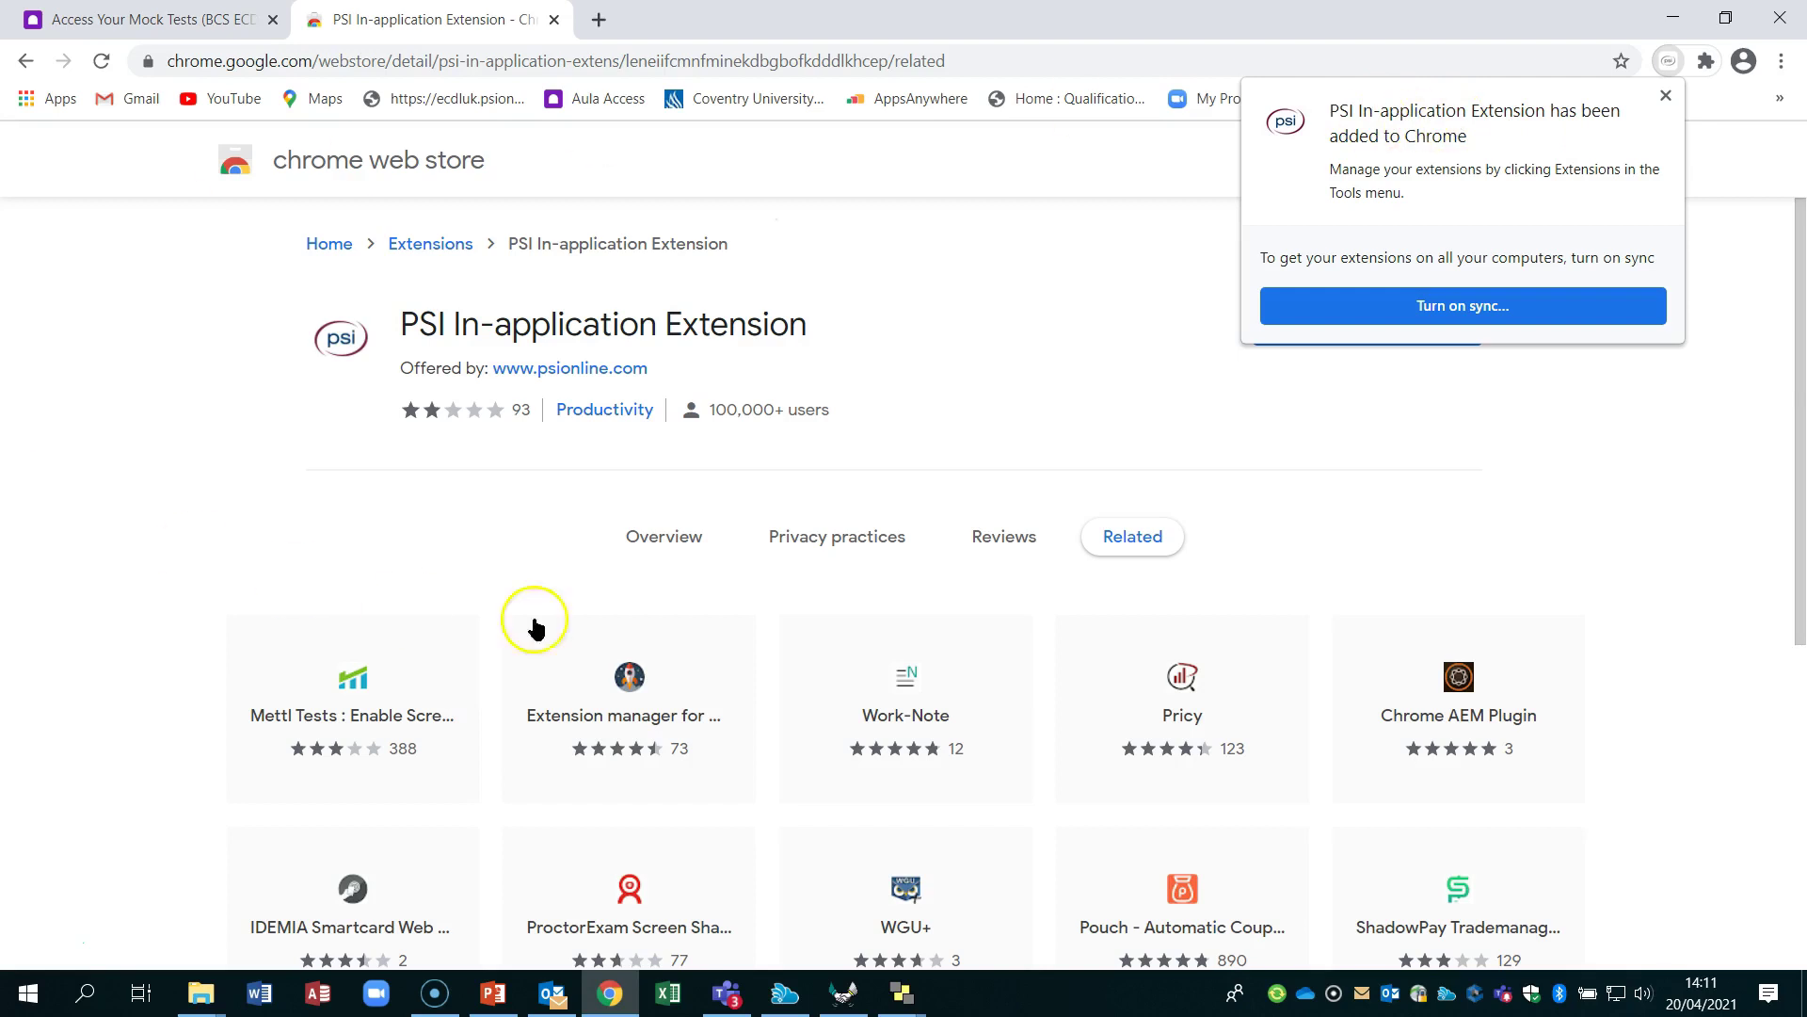
{"action": "left_click", "coordinate": [26, 62]}
Confirm the rerun check shows everything OK, then return to the requirement tests' download section.
{"action": "left_click", "coordinate": [26, 62]}
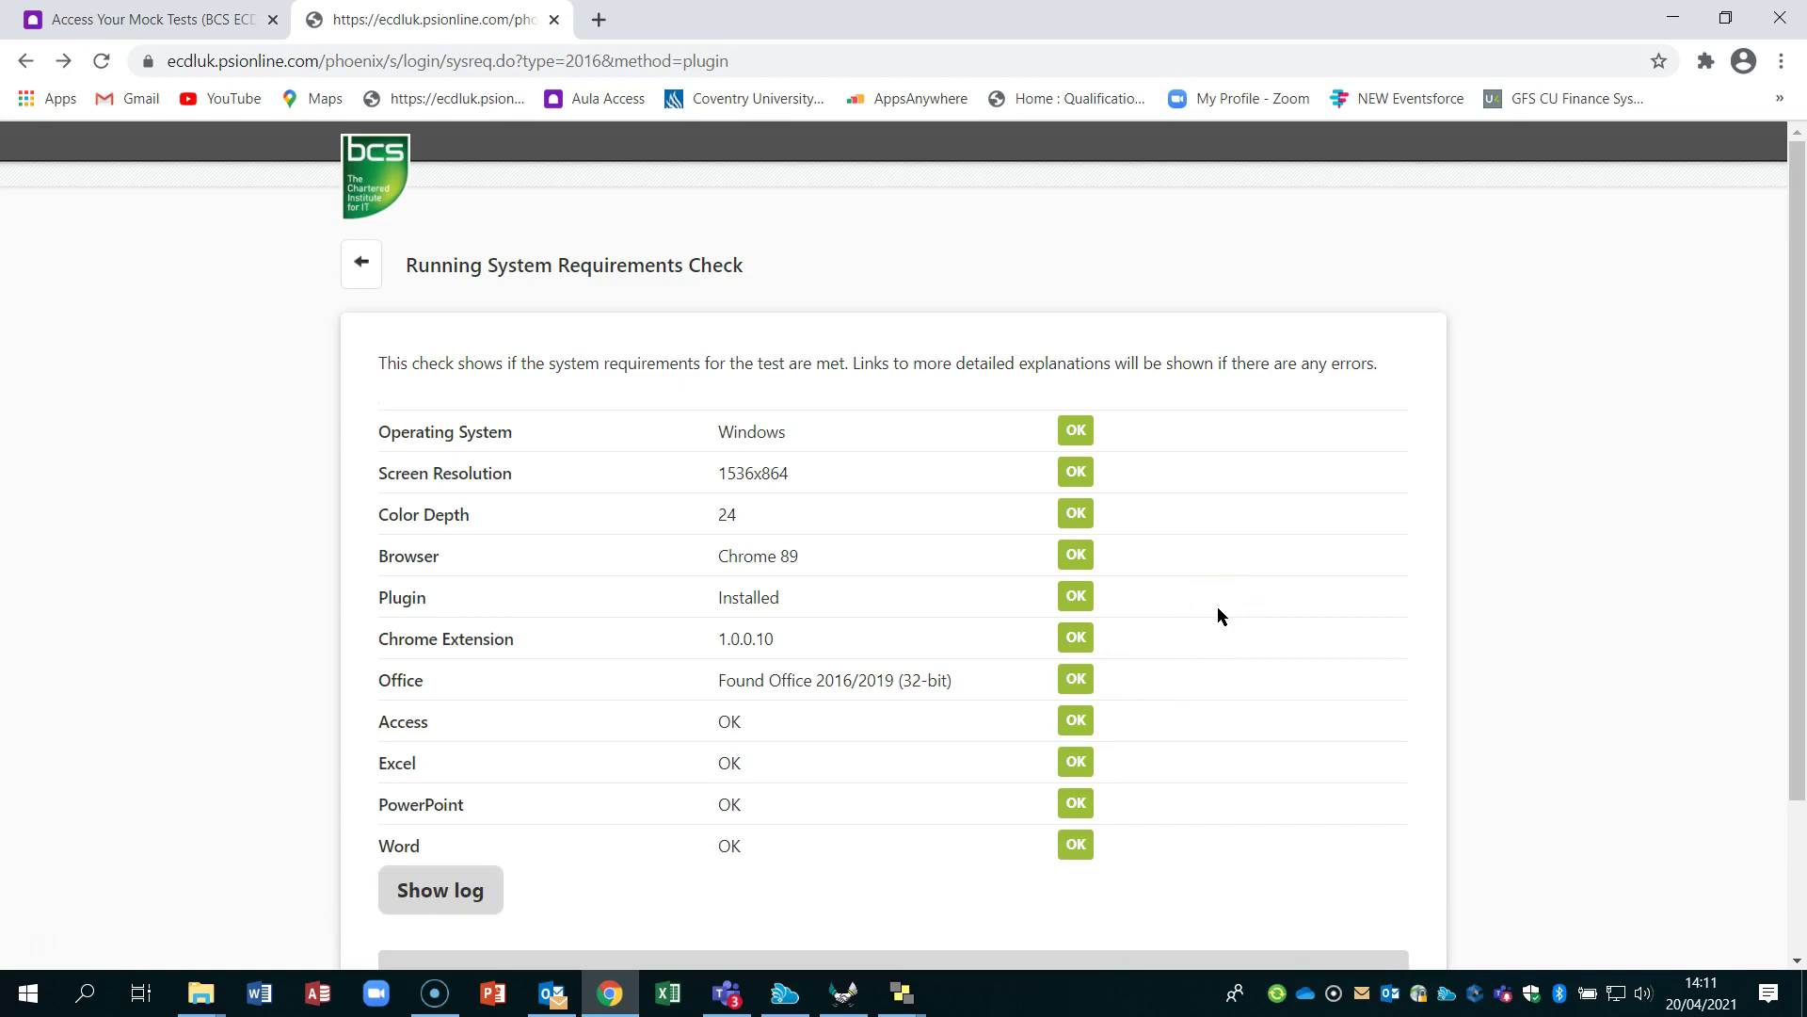
{"action": "left_click", "coordinate": [372, 268]}
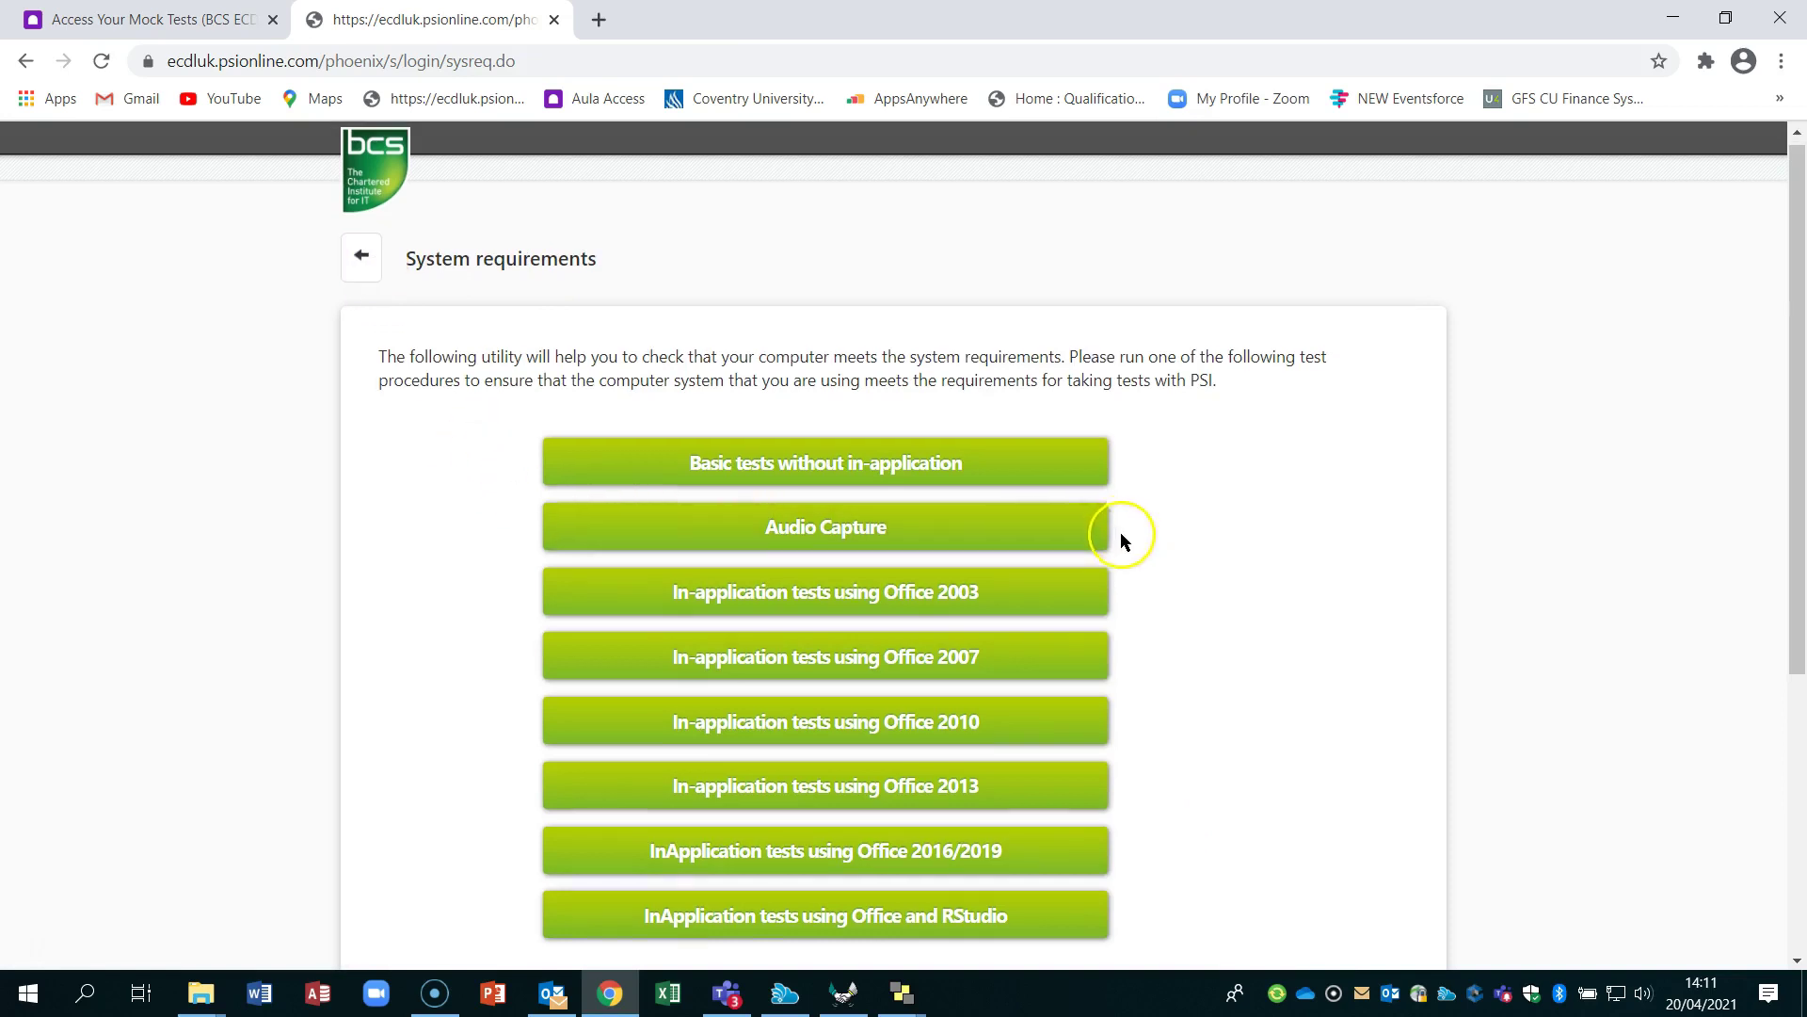
{"action": "scroll", "coordinate": [1130, 533], "scroll_direction": "down", "scroll_amount": 2}
{"action": "scroll", "coordinate": [1179, 536], "scroll_direction": "down", "scroll_amount": 2}
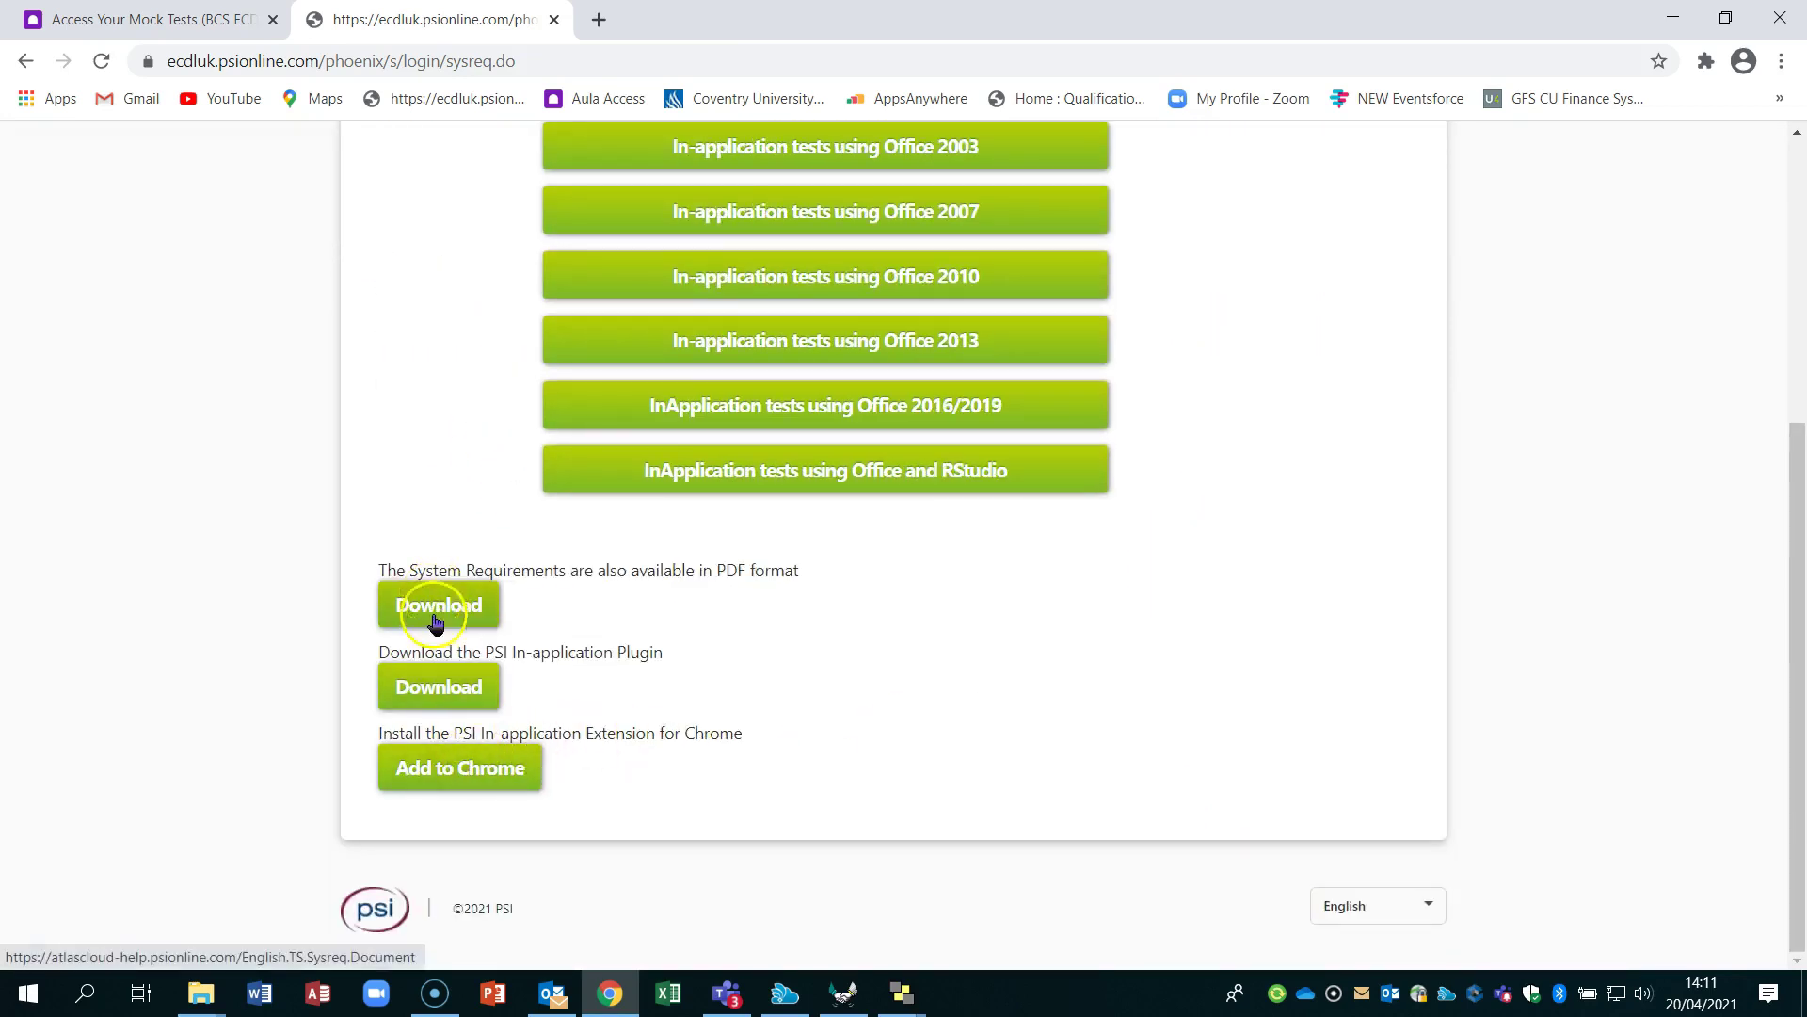
Download and install PSIIAPlugin (16).msi, then minimise Chrome and the A126COM folder.
{"action": "left_click", "coordinate": [434, 697]}
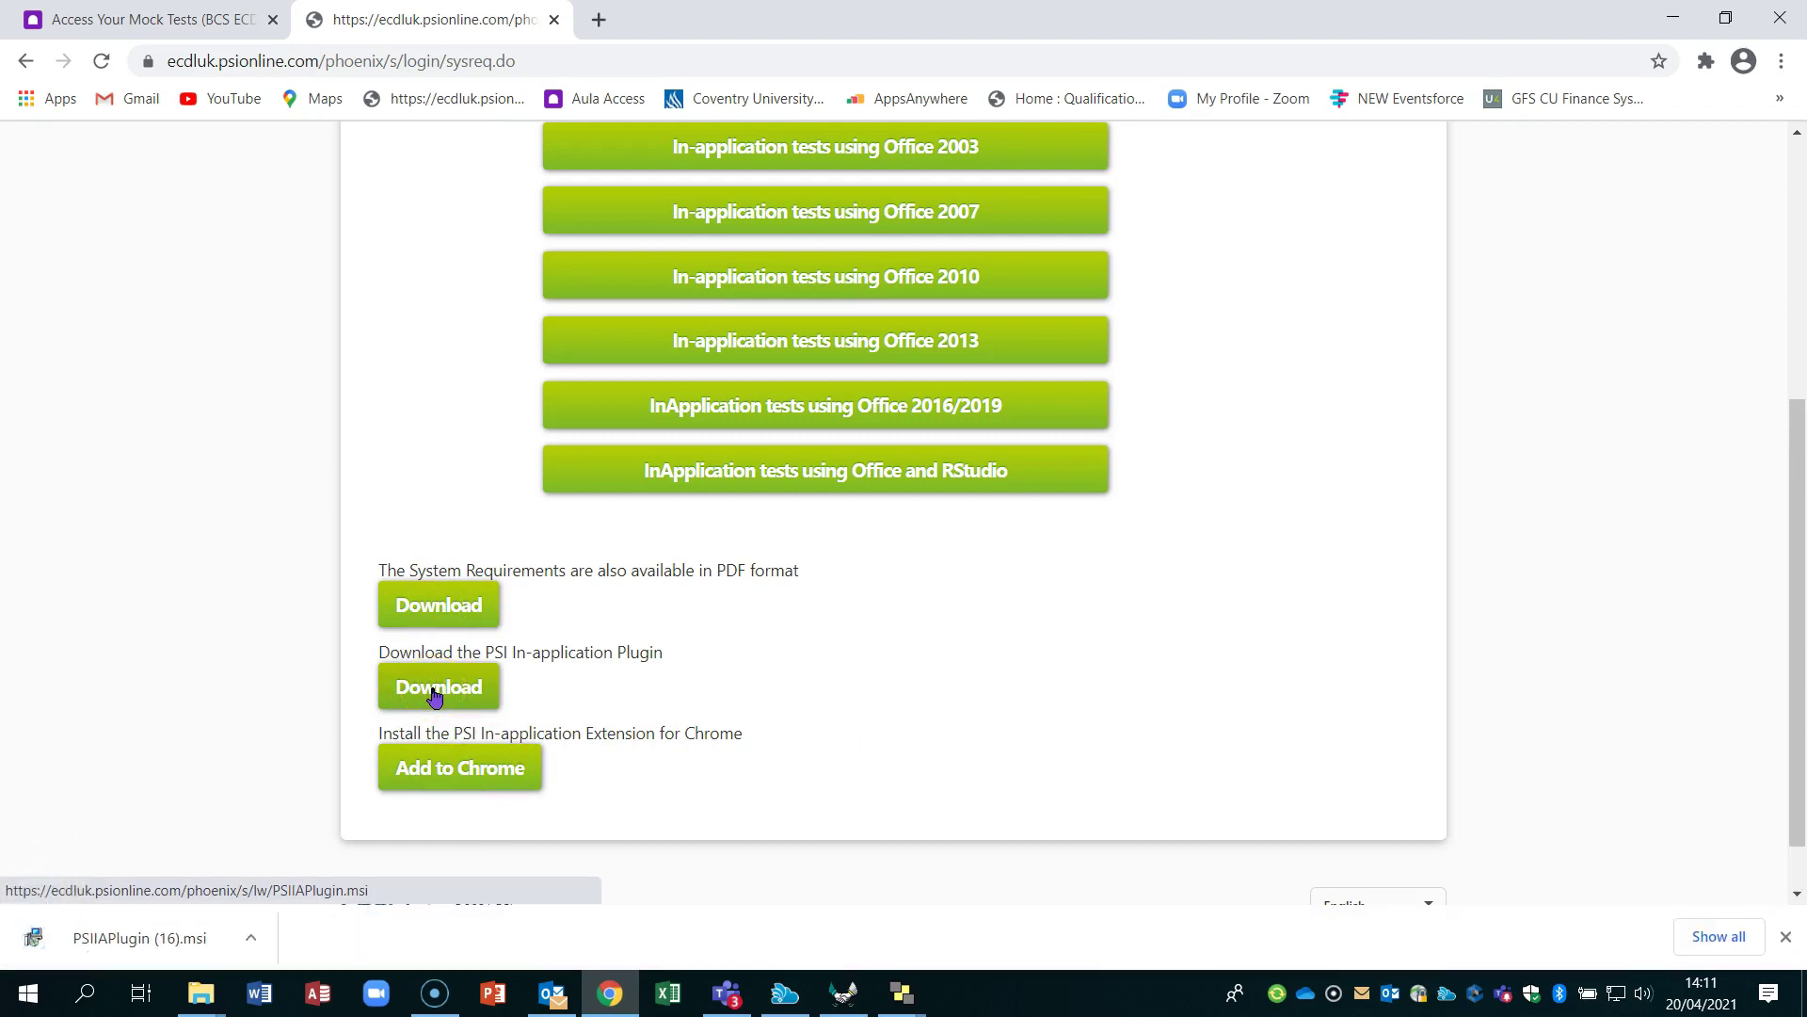
{"action": "left_click", "coordinate": [129, 949]}
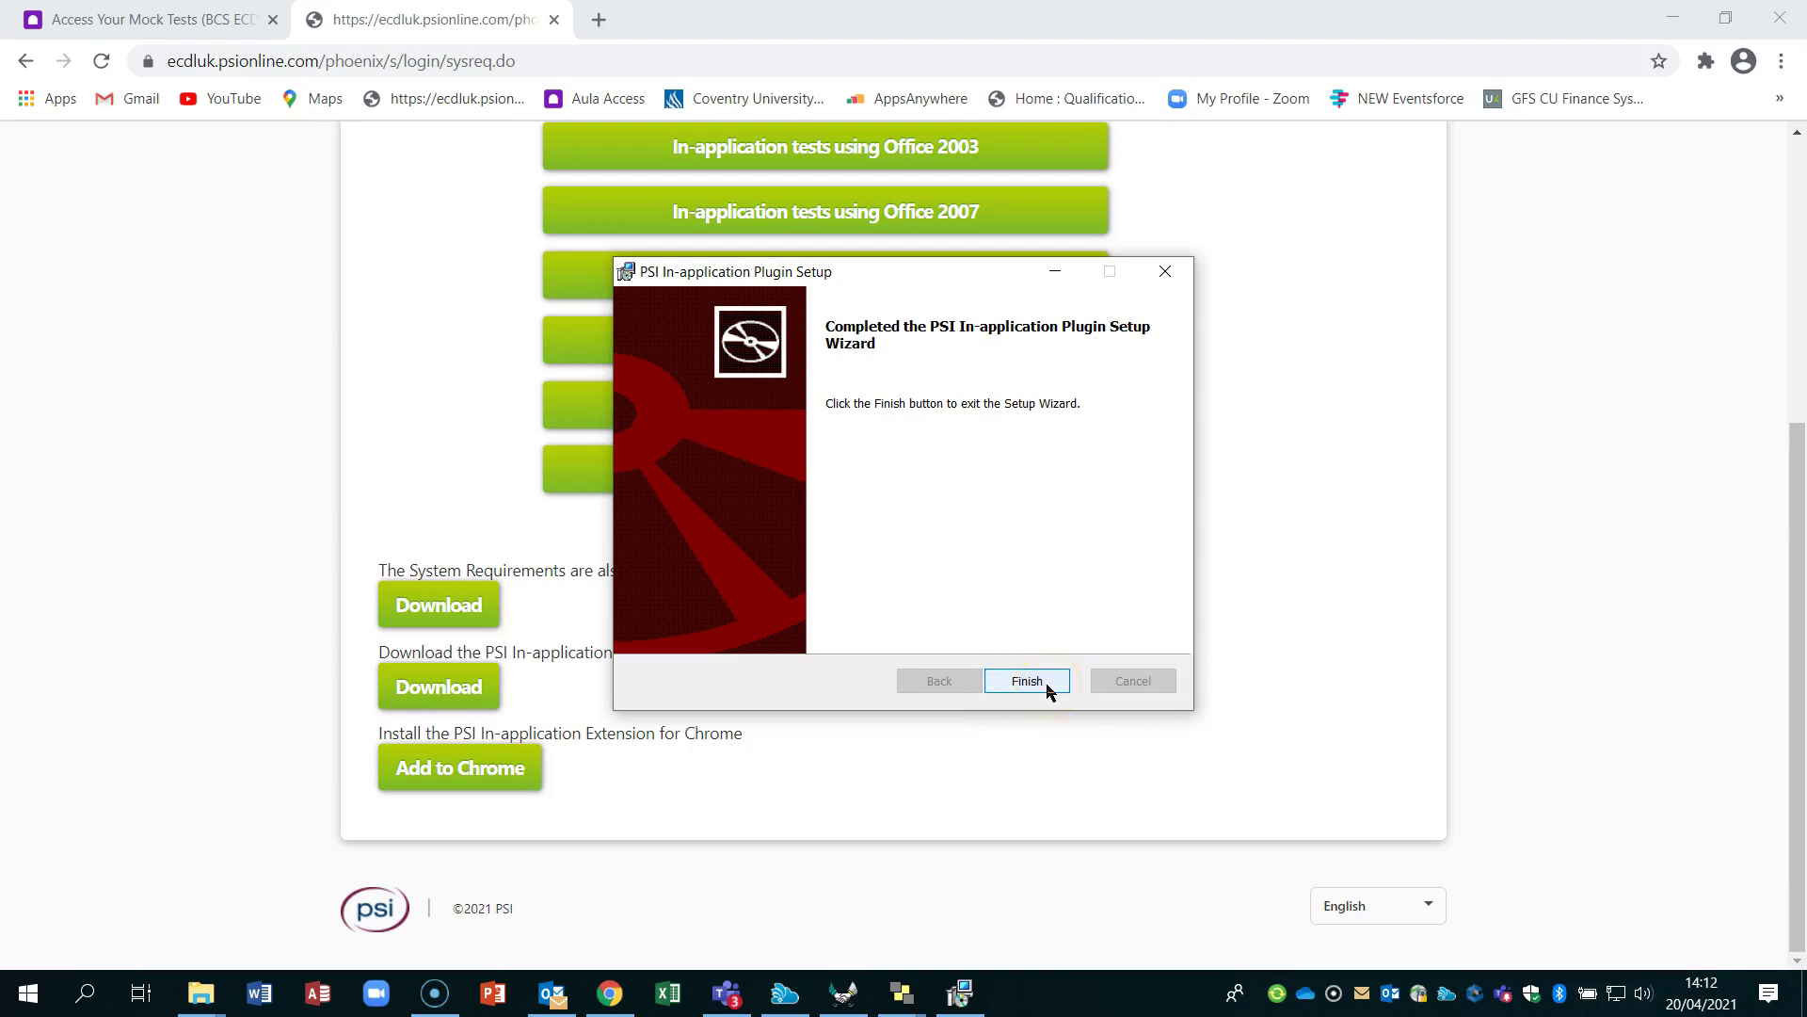
{"action": "left_click", "coordinate": [1165, 272]}
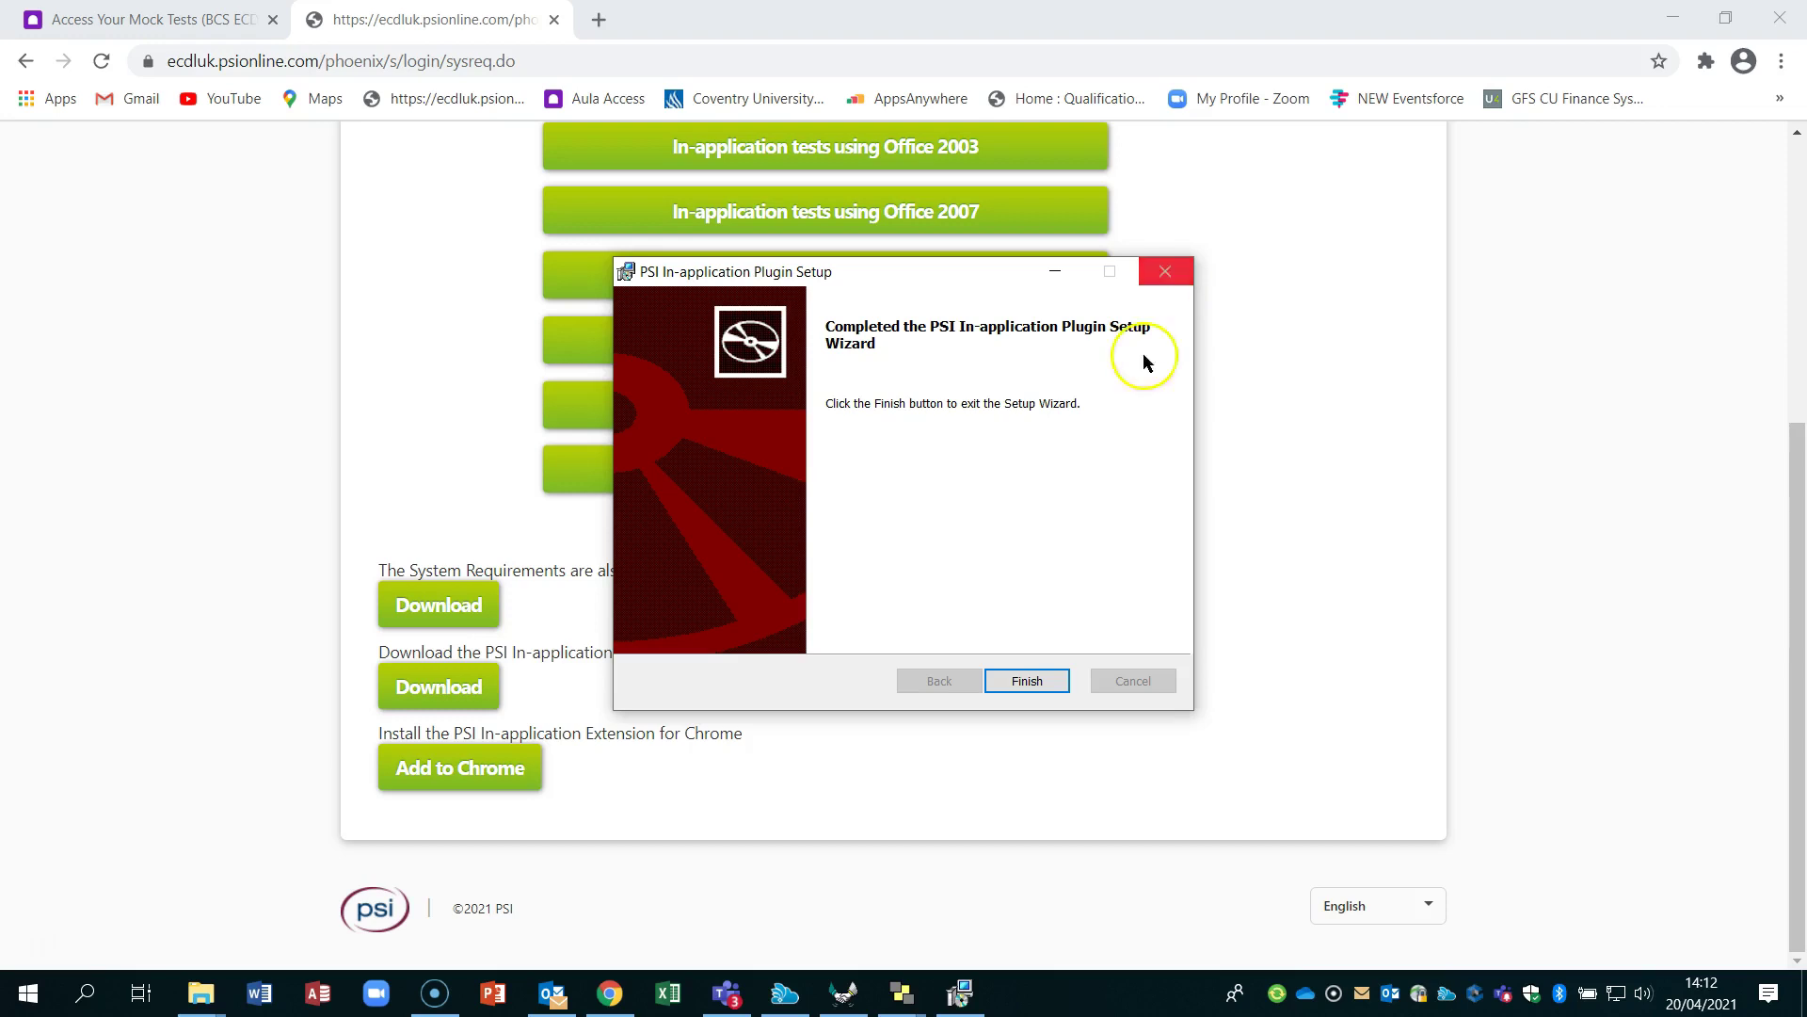
{"action": "left_click", "coordinate": [1029, 683]}
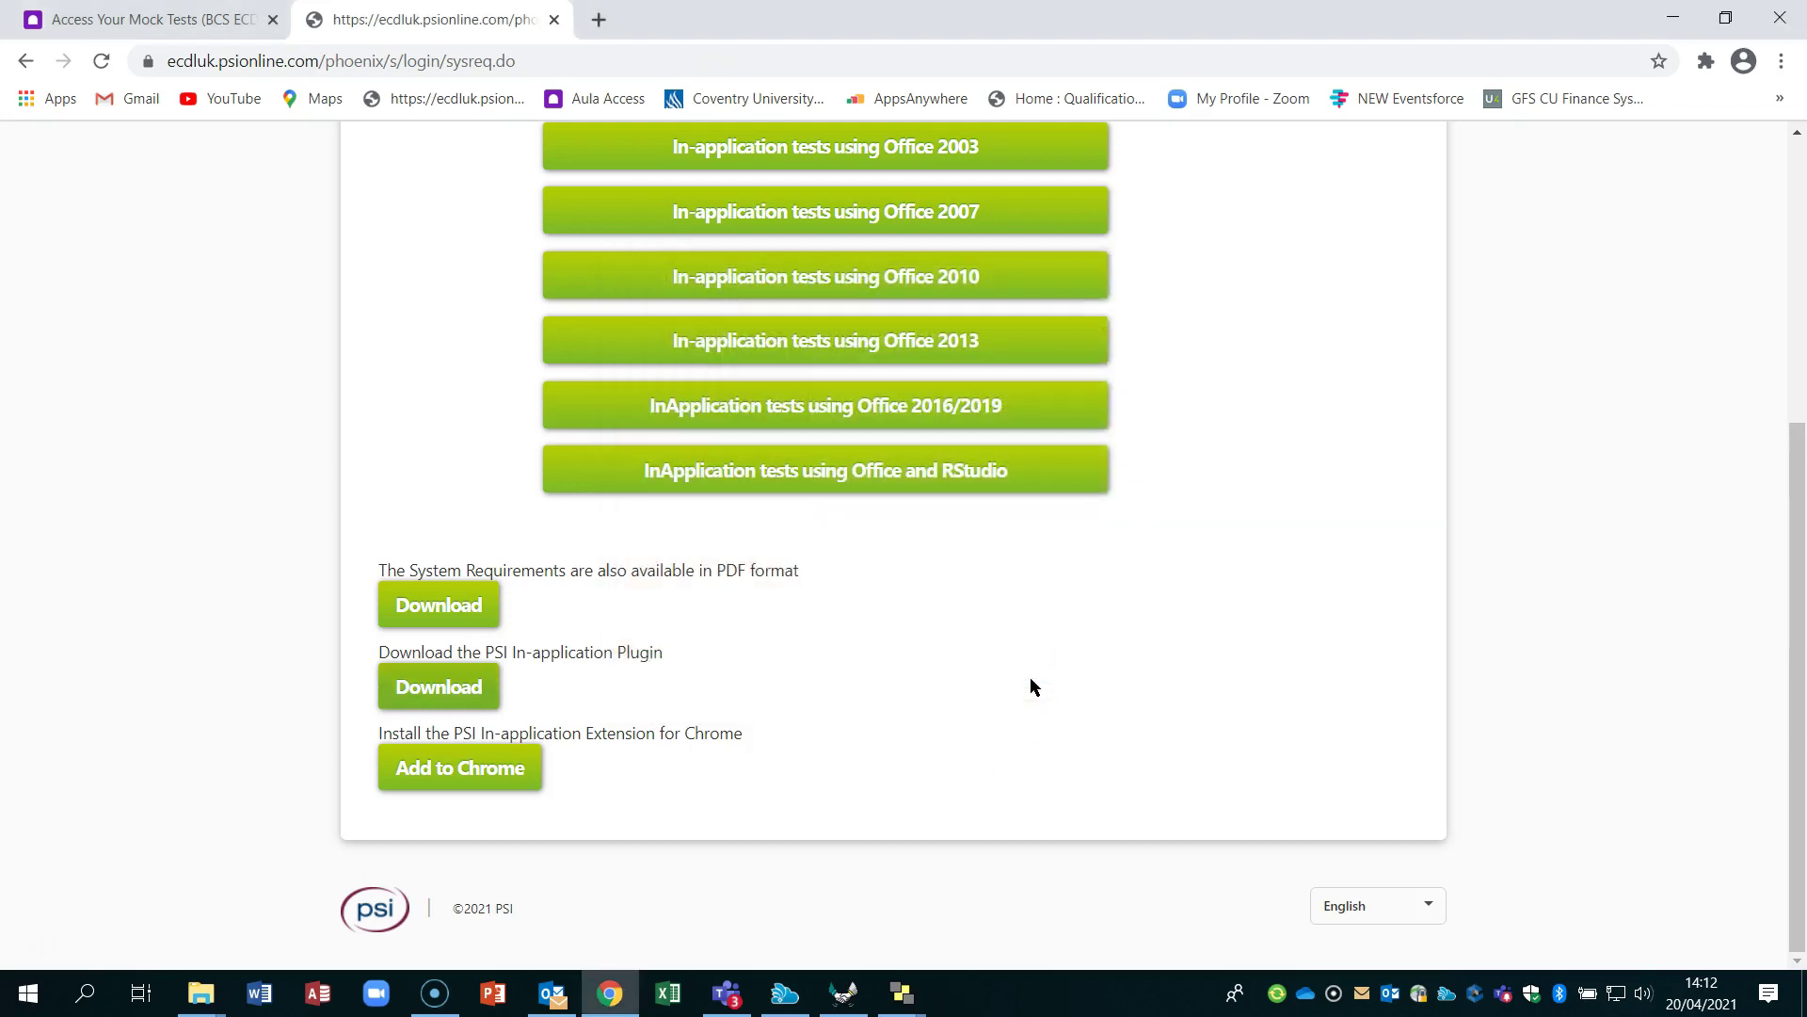
{"action": "left_click", "coordinate": [442, 670]}
{"action": "left_click", "coordinate": [1673, 21]}
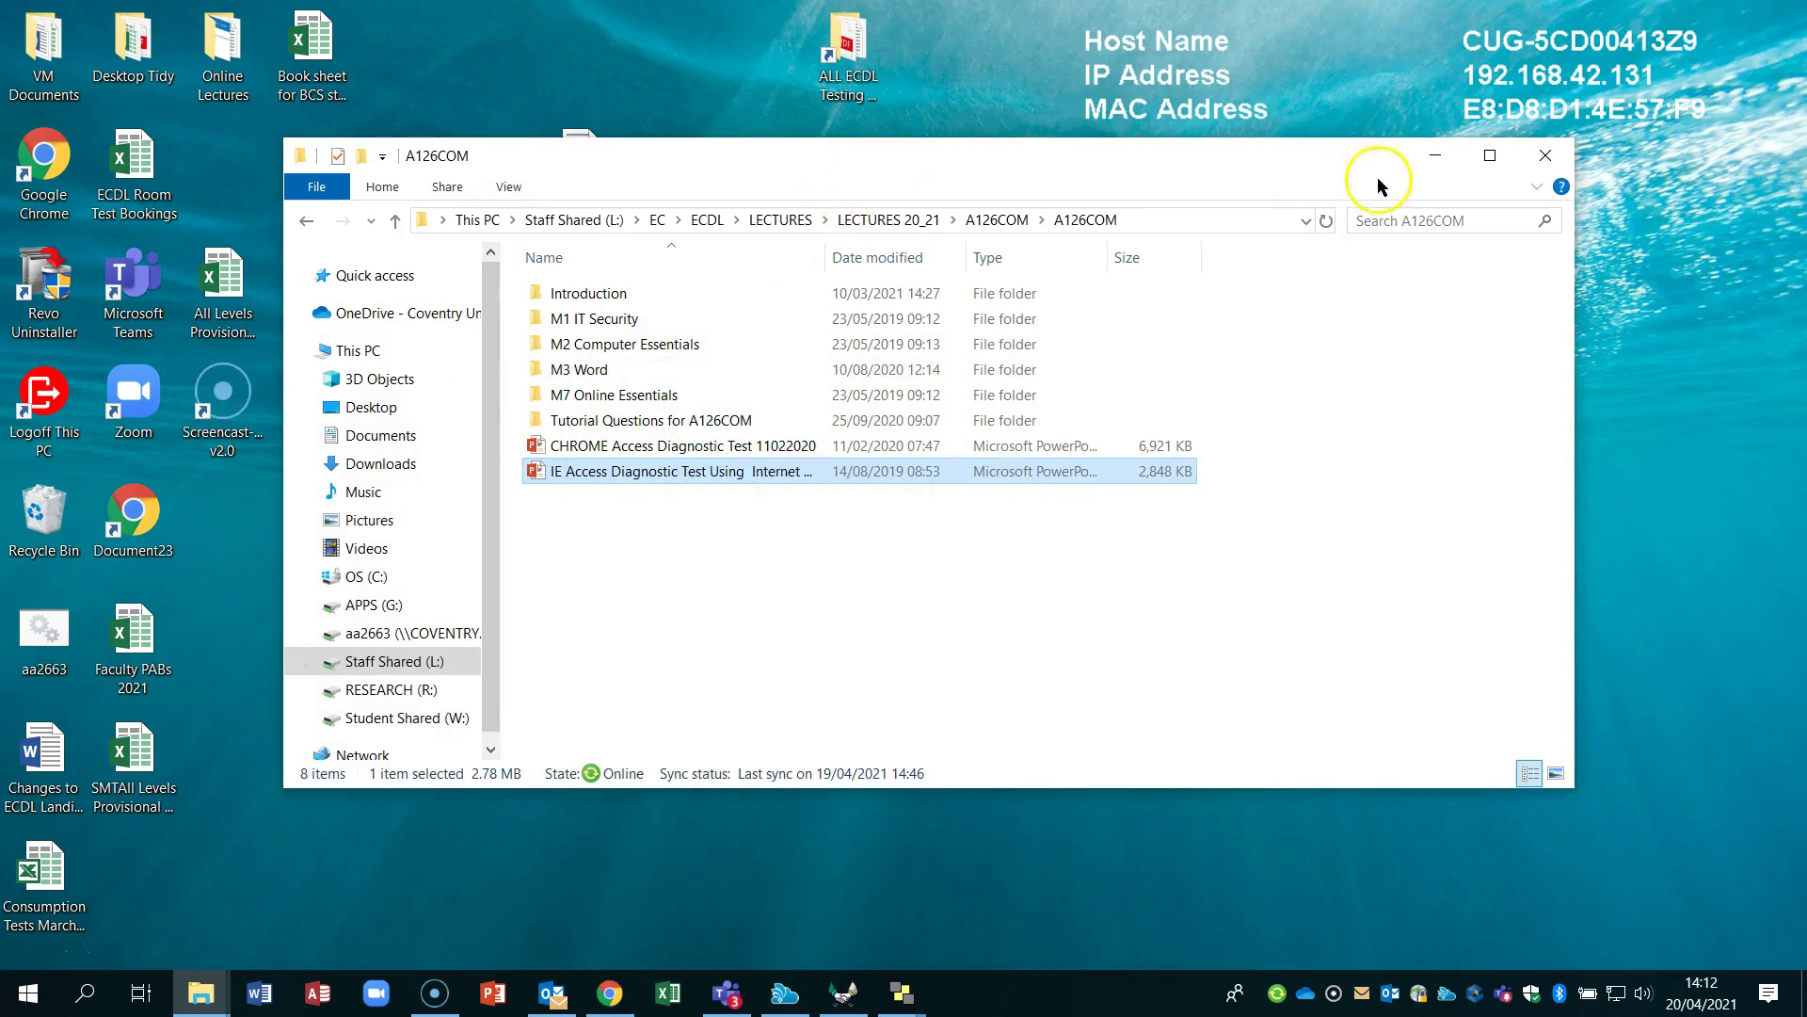
{"action": "left_click", "coordinate": [1428, 160]}
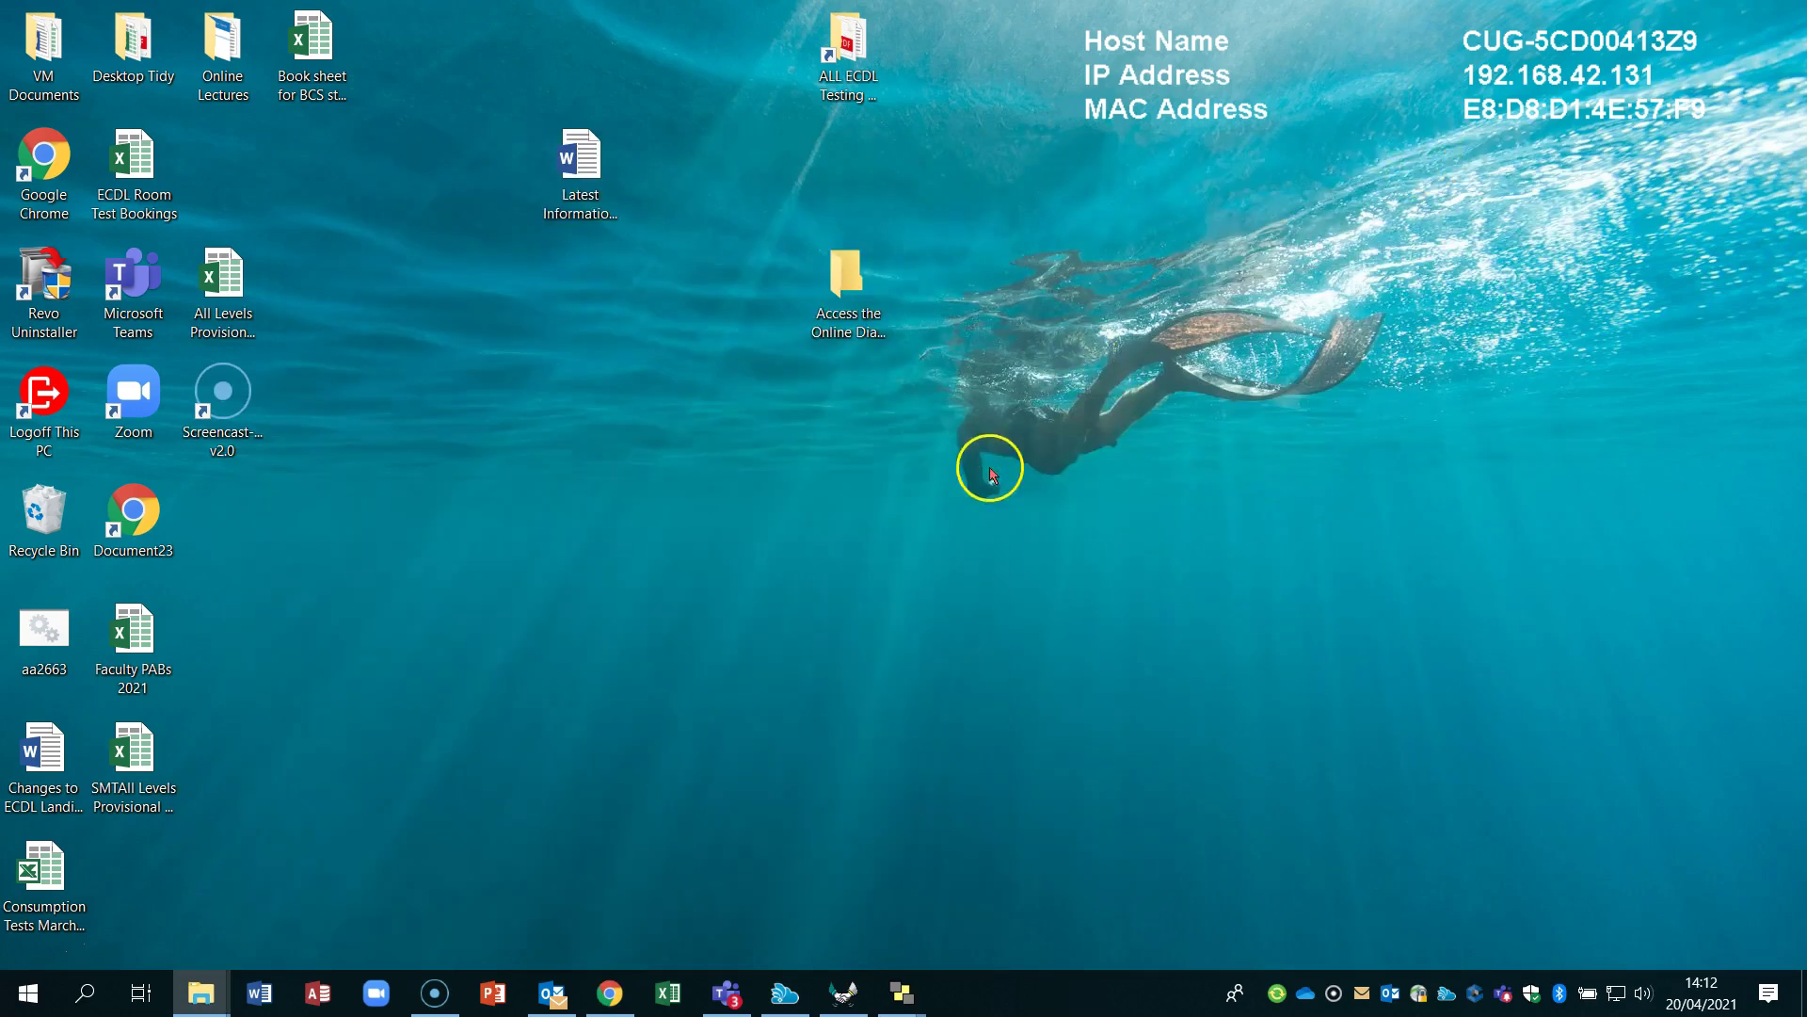
Open the Office 365 install guide from the ECDL mock-tests desktop folder, skim it, and close it.
{"action": "double_click", "coordinate": [839, 306]}
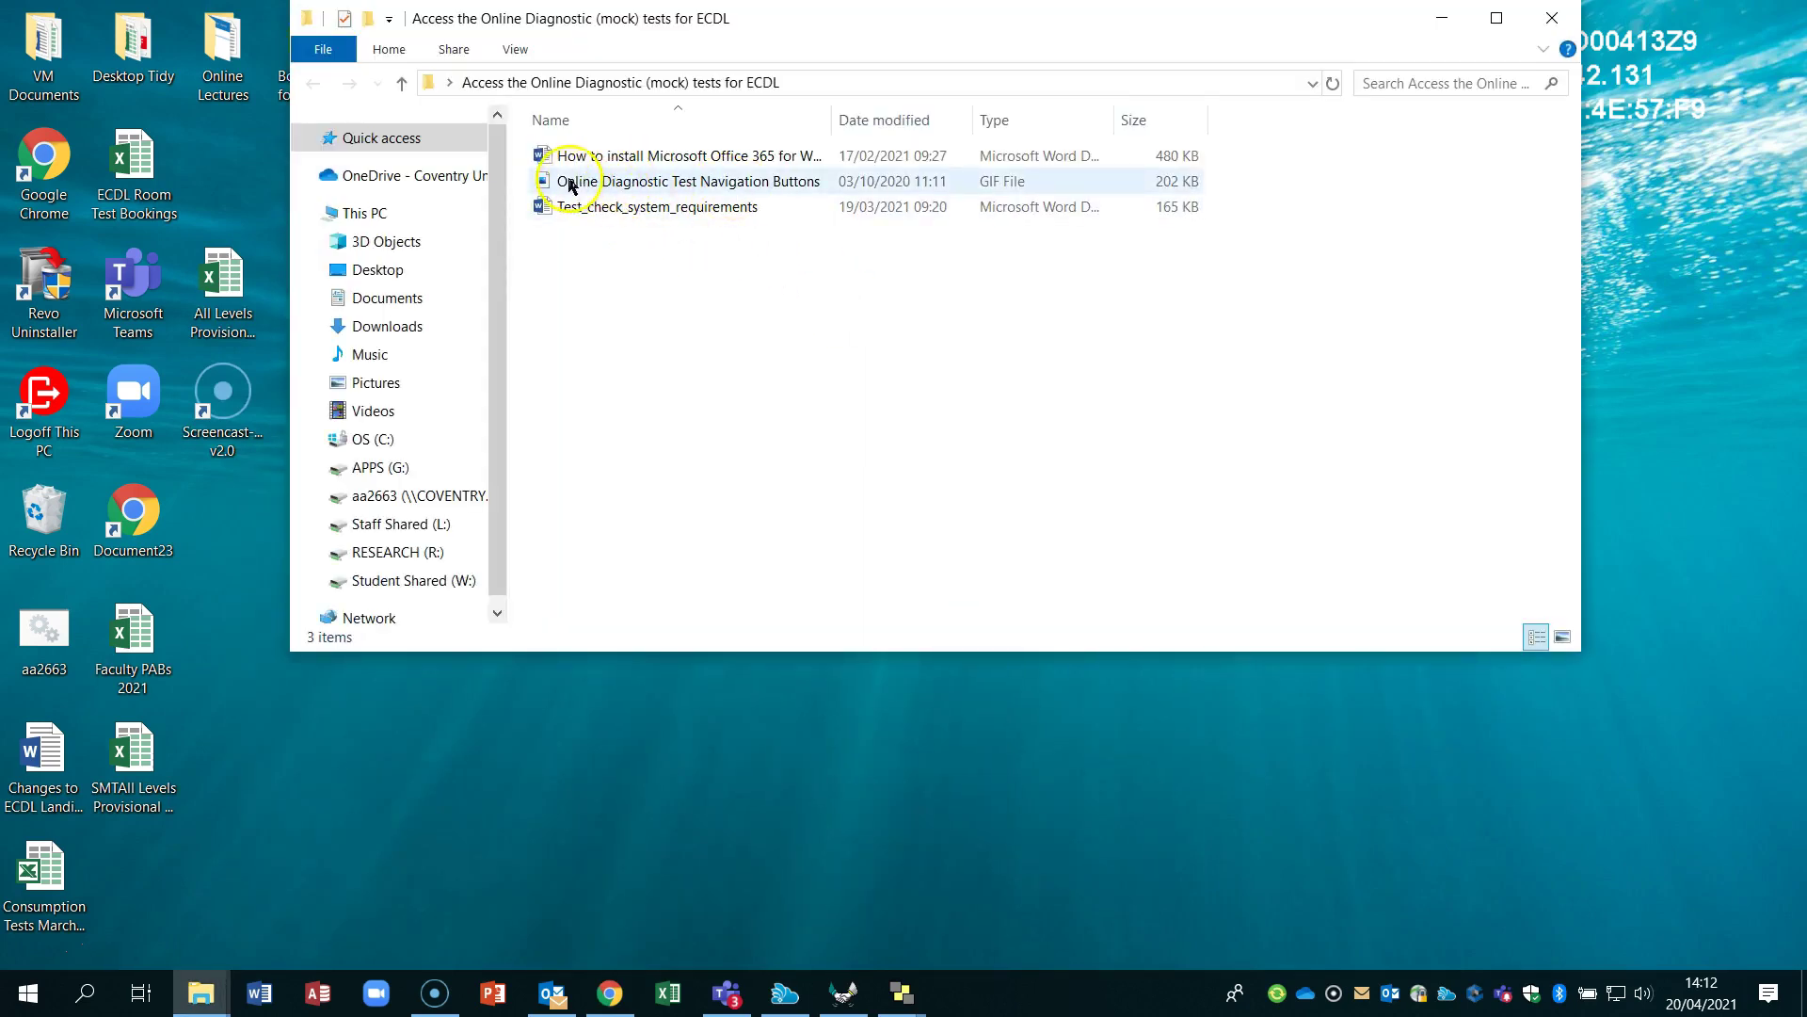
{"action": "double_click", "coordinate": [720, 157]}
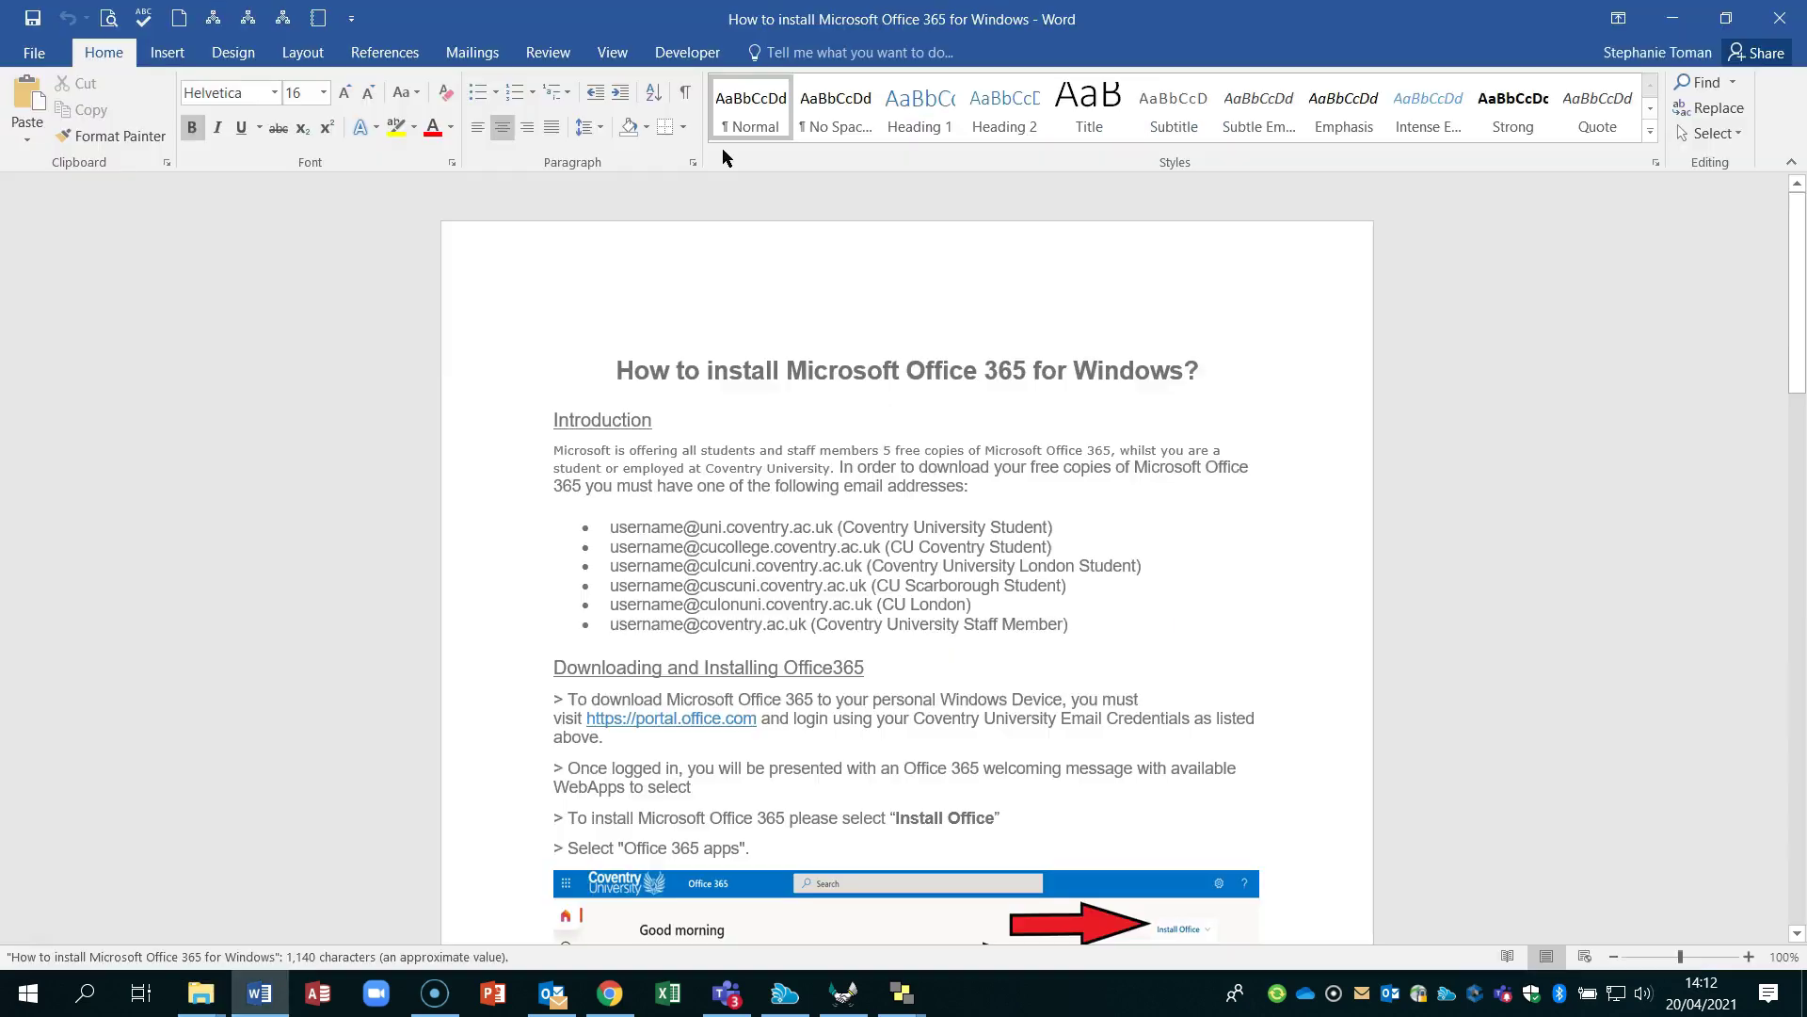
{"action": "left_click", "coordinate": [1160, 576]}
{"action": "scroll", "coordinate": [1213, 580], "scroll_direction": "down", "scroll_amount": 3}
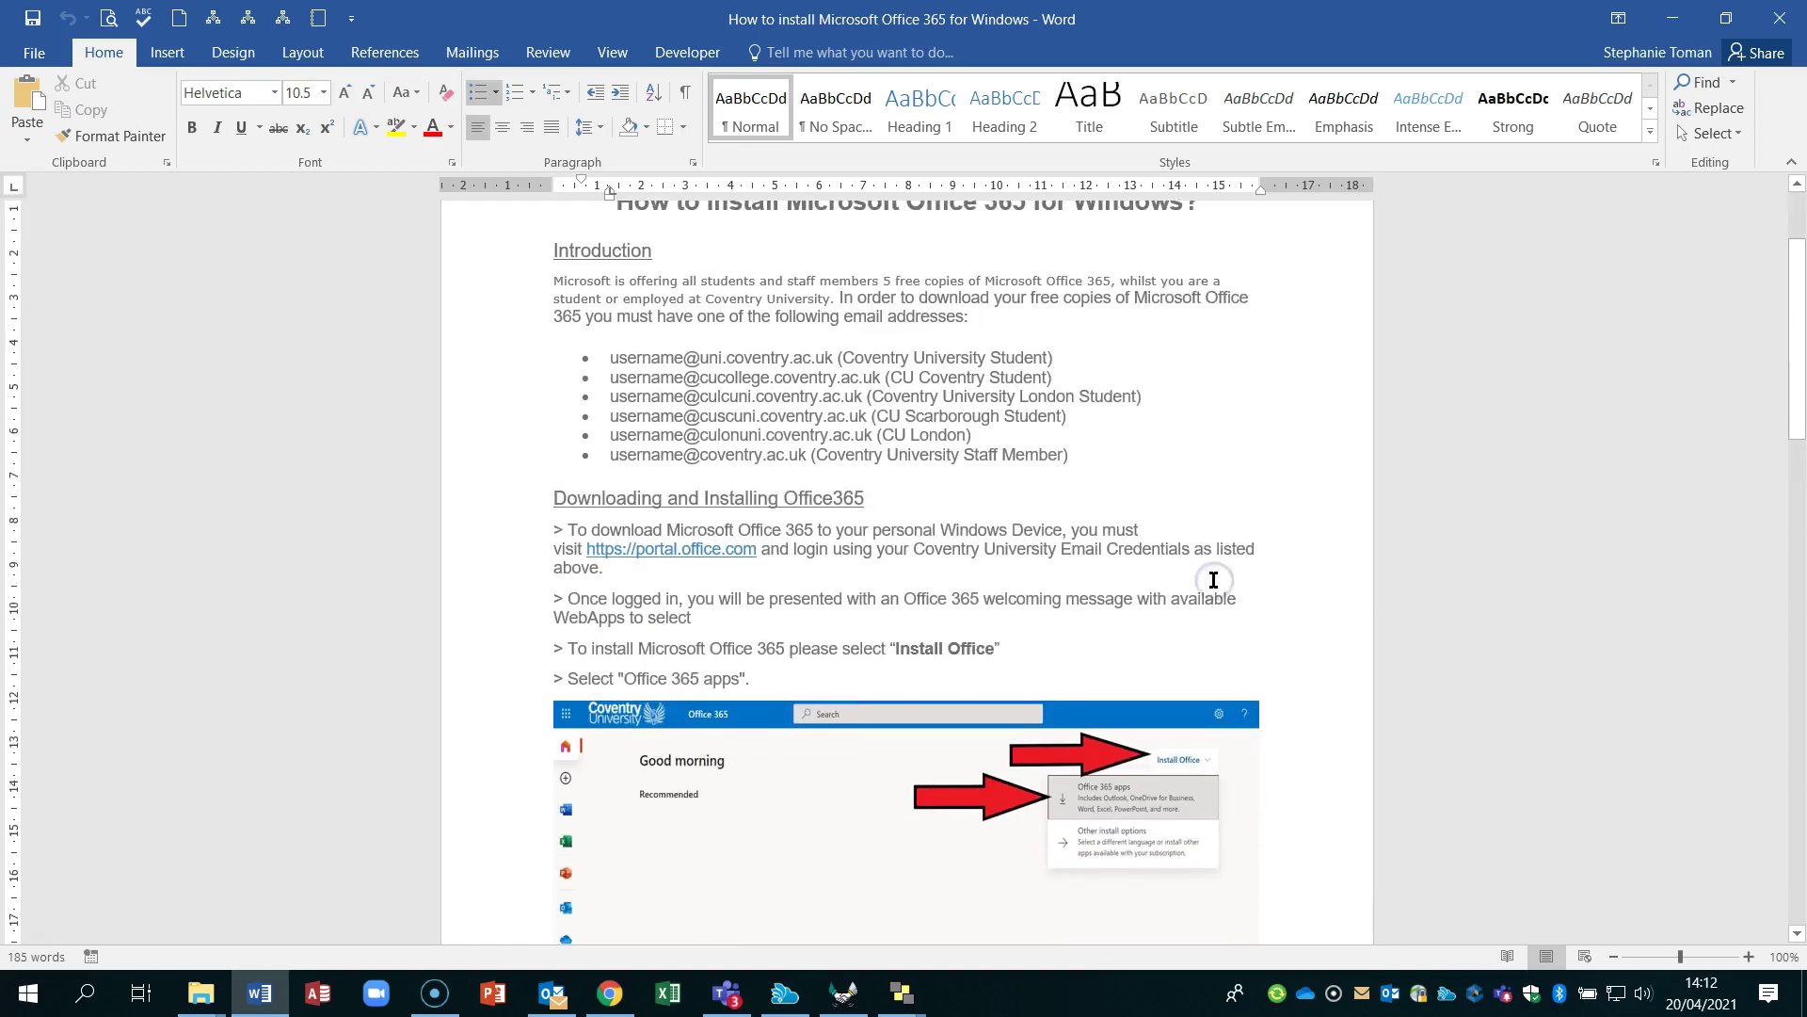
{"action": "scroll", "coordinate": [1214, 580], "scroll_direction": "up", "scroll_amount": 3}
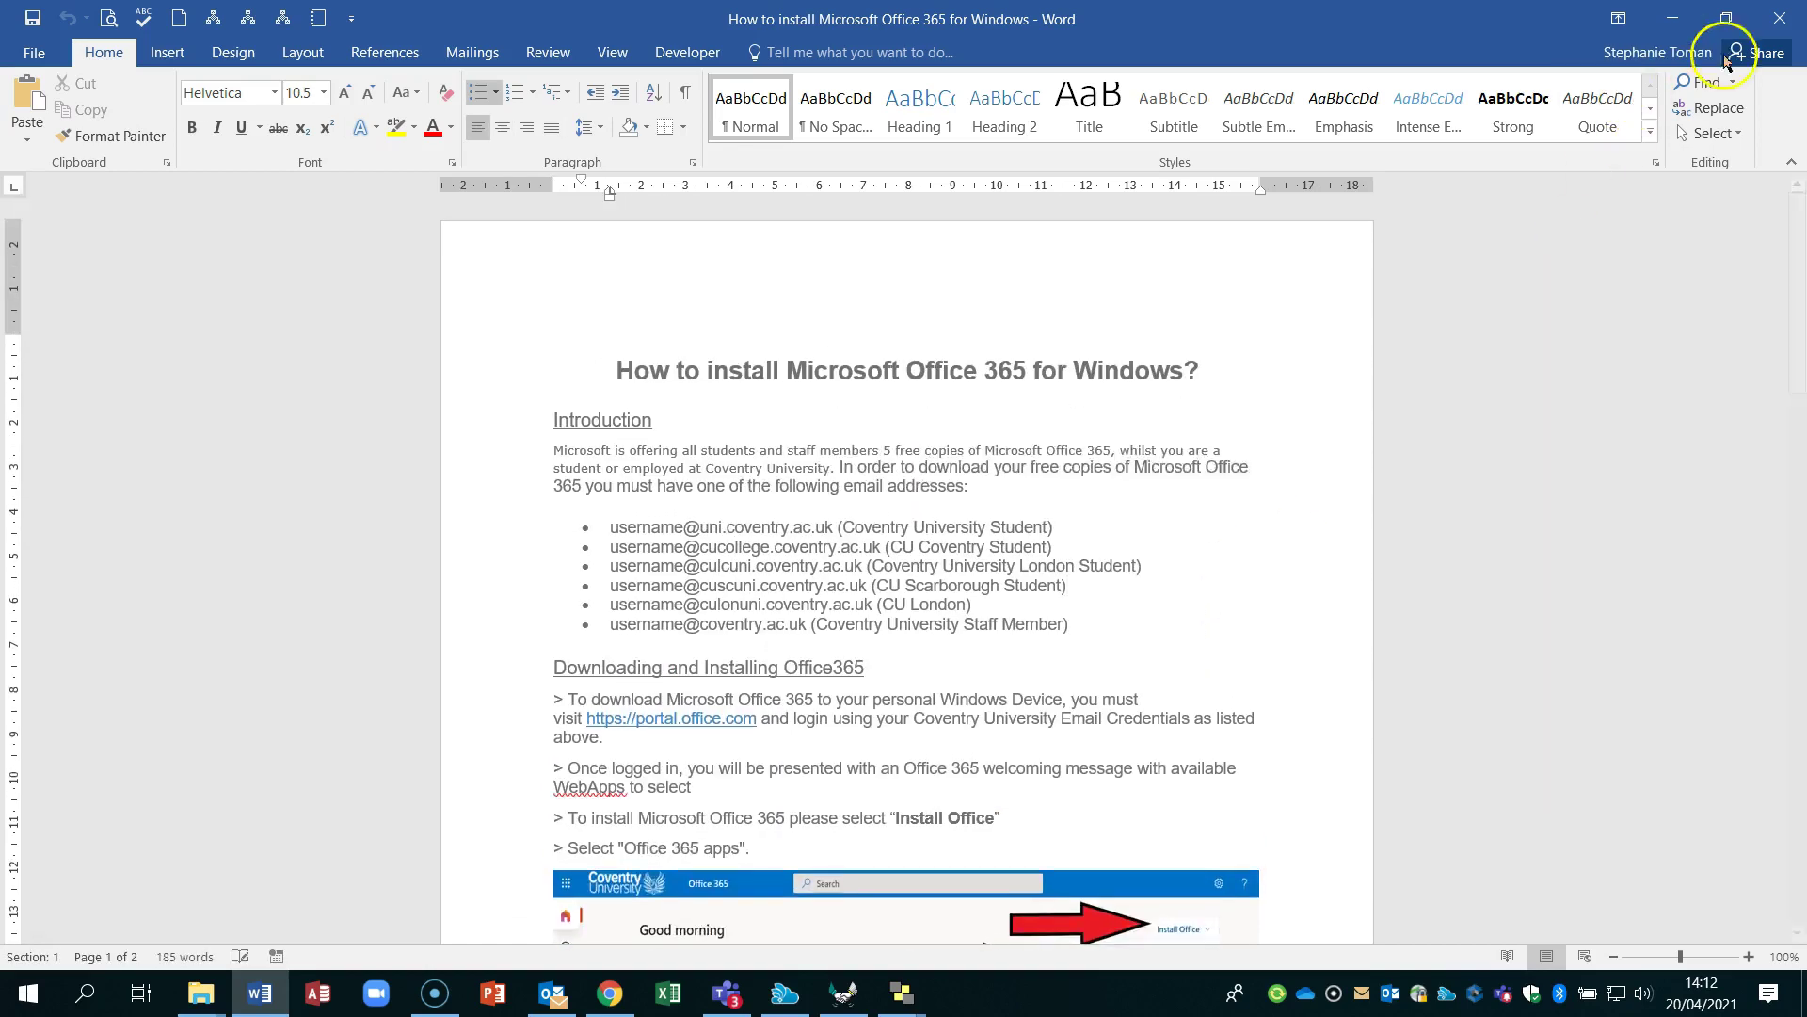
{"action": "left_click", "coordinate": [1780, 18]}
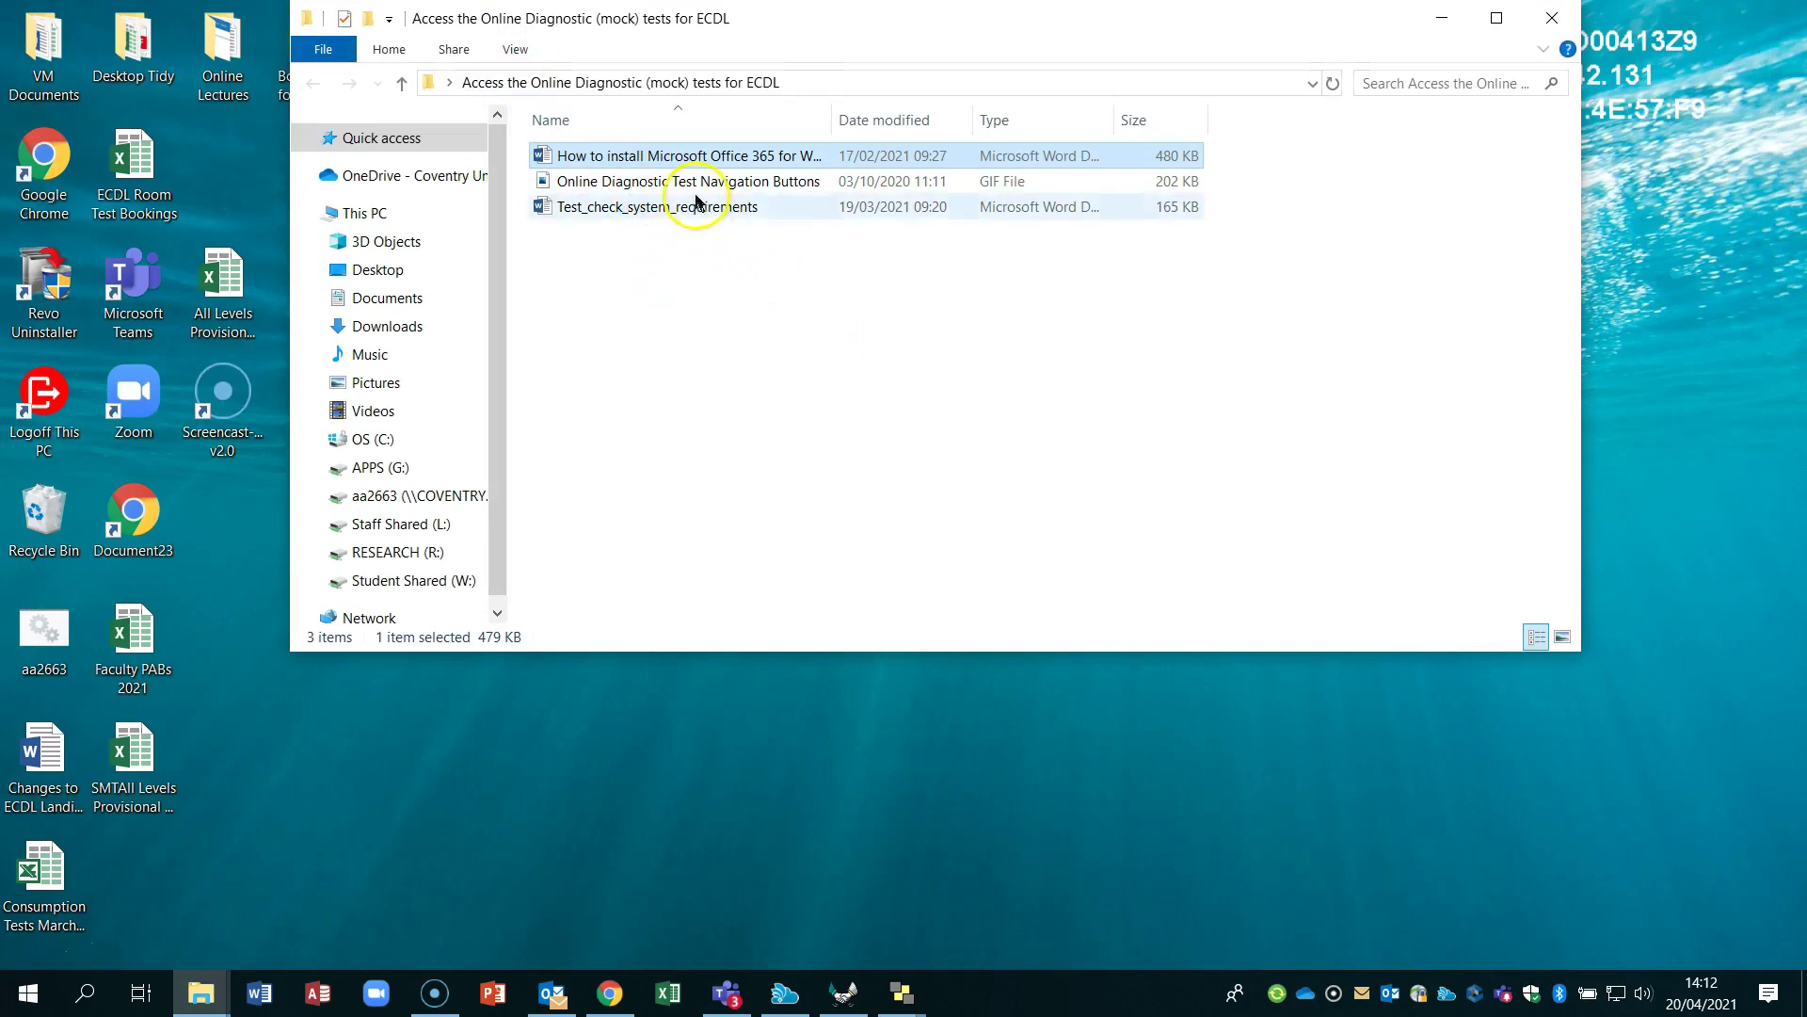
Open Test_check_system_requirements, read through its four-step checklist, and minimise Word.
{"action": "double_click", "coordinate": [650, 208]}
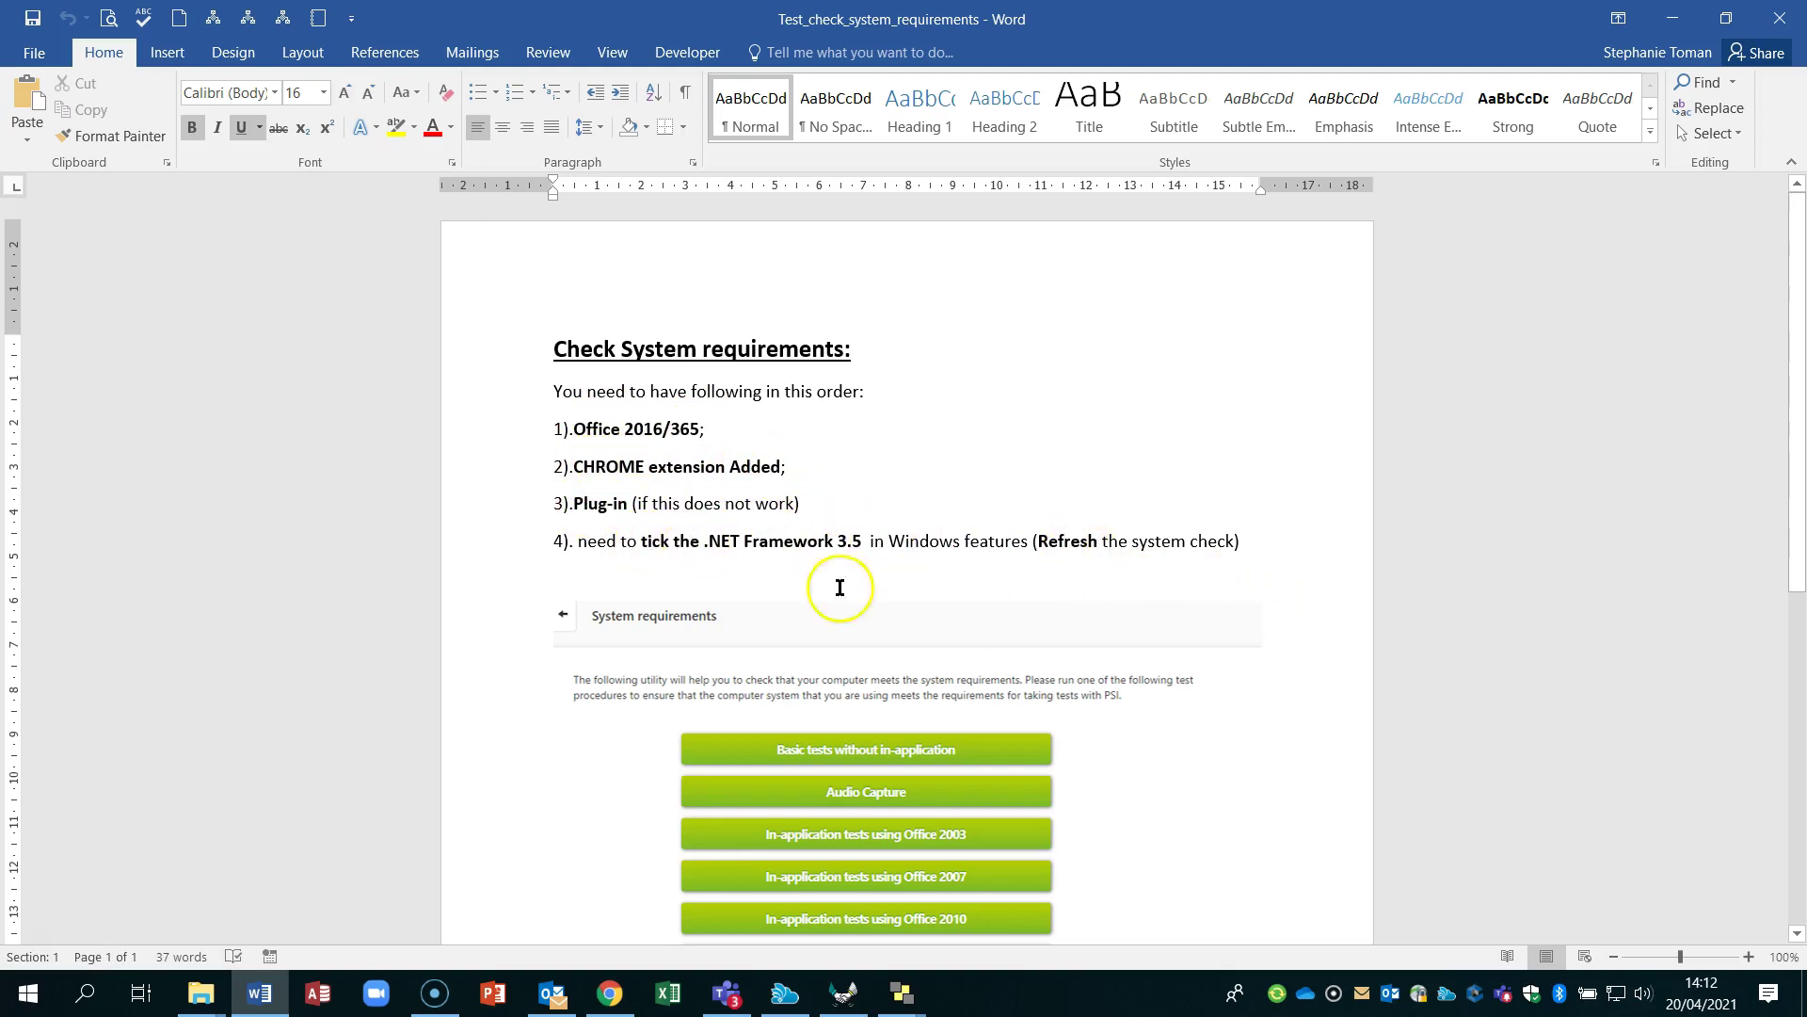
{"action": "scroll", "coordinate": [1191, 626], "scroll_direction": "down", "scroll_amount": 5}
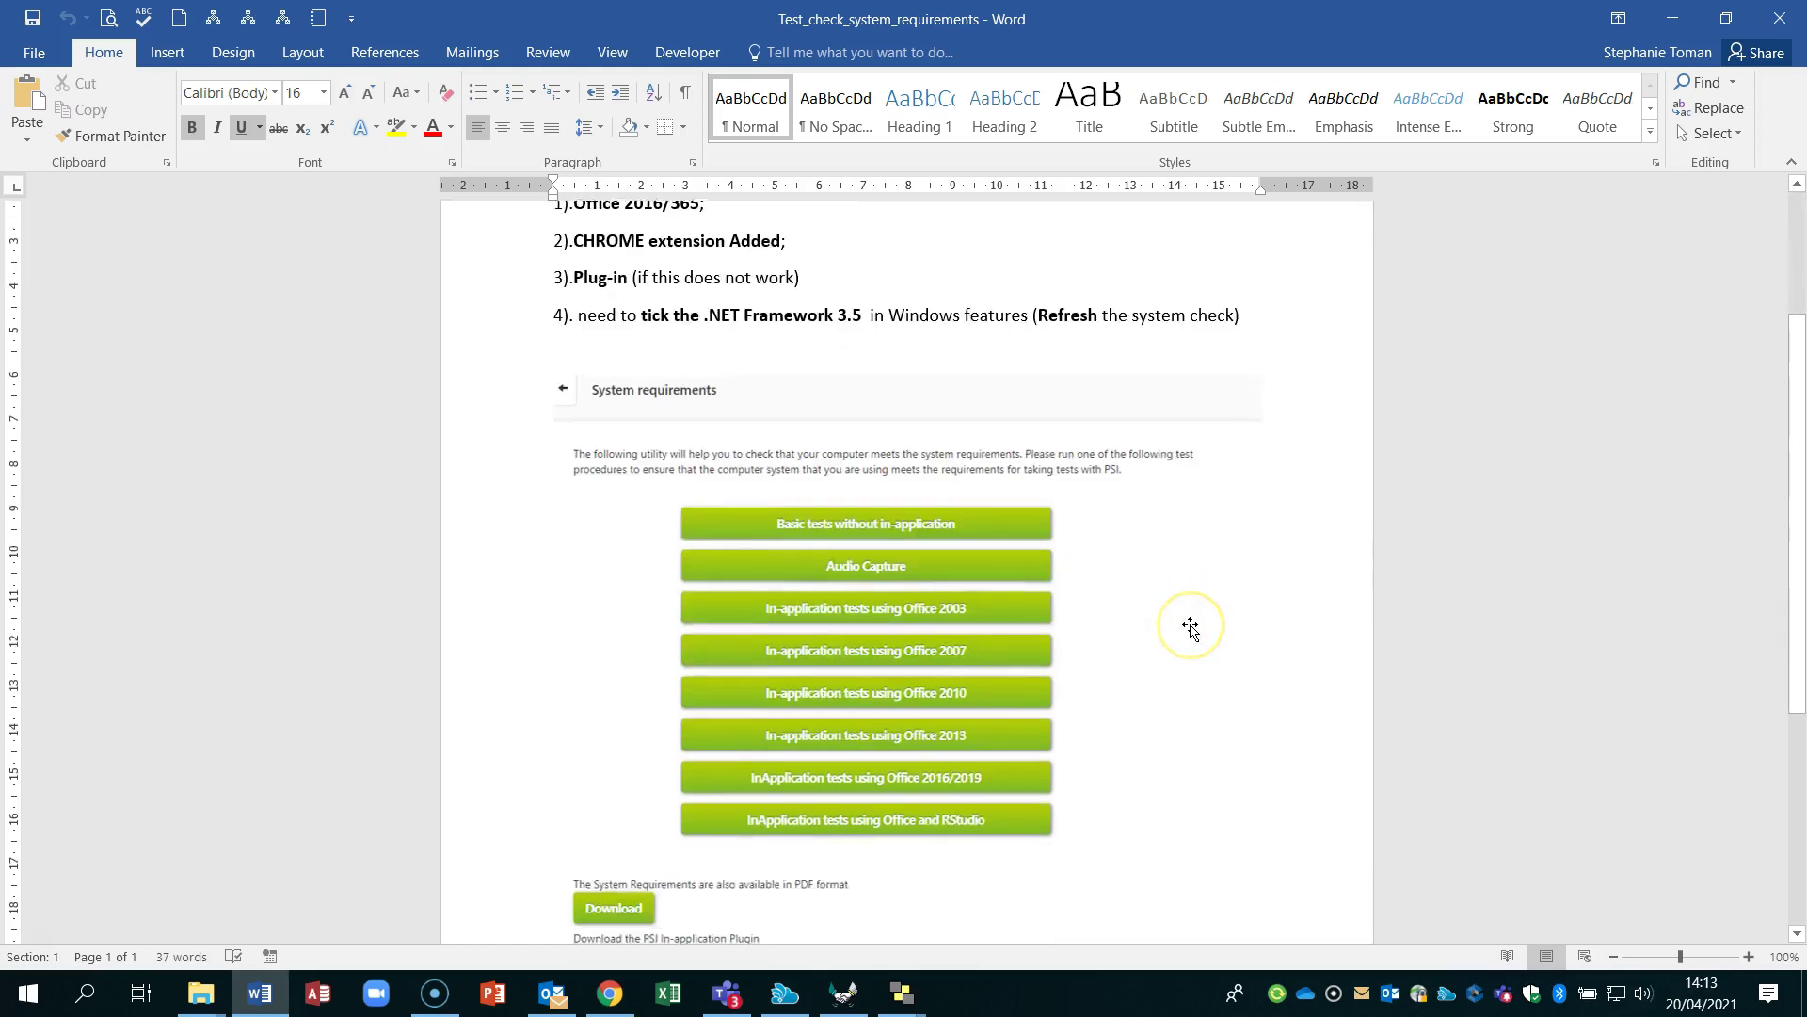
{"action": "scroll", "coordinate": [1188, 624], "scroll_direction": "down", "scroll_amount": 3}
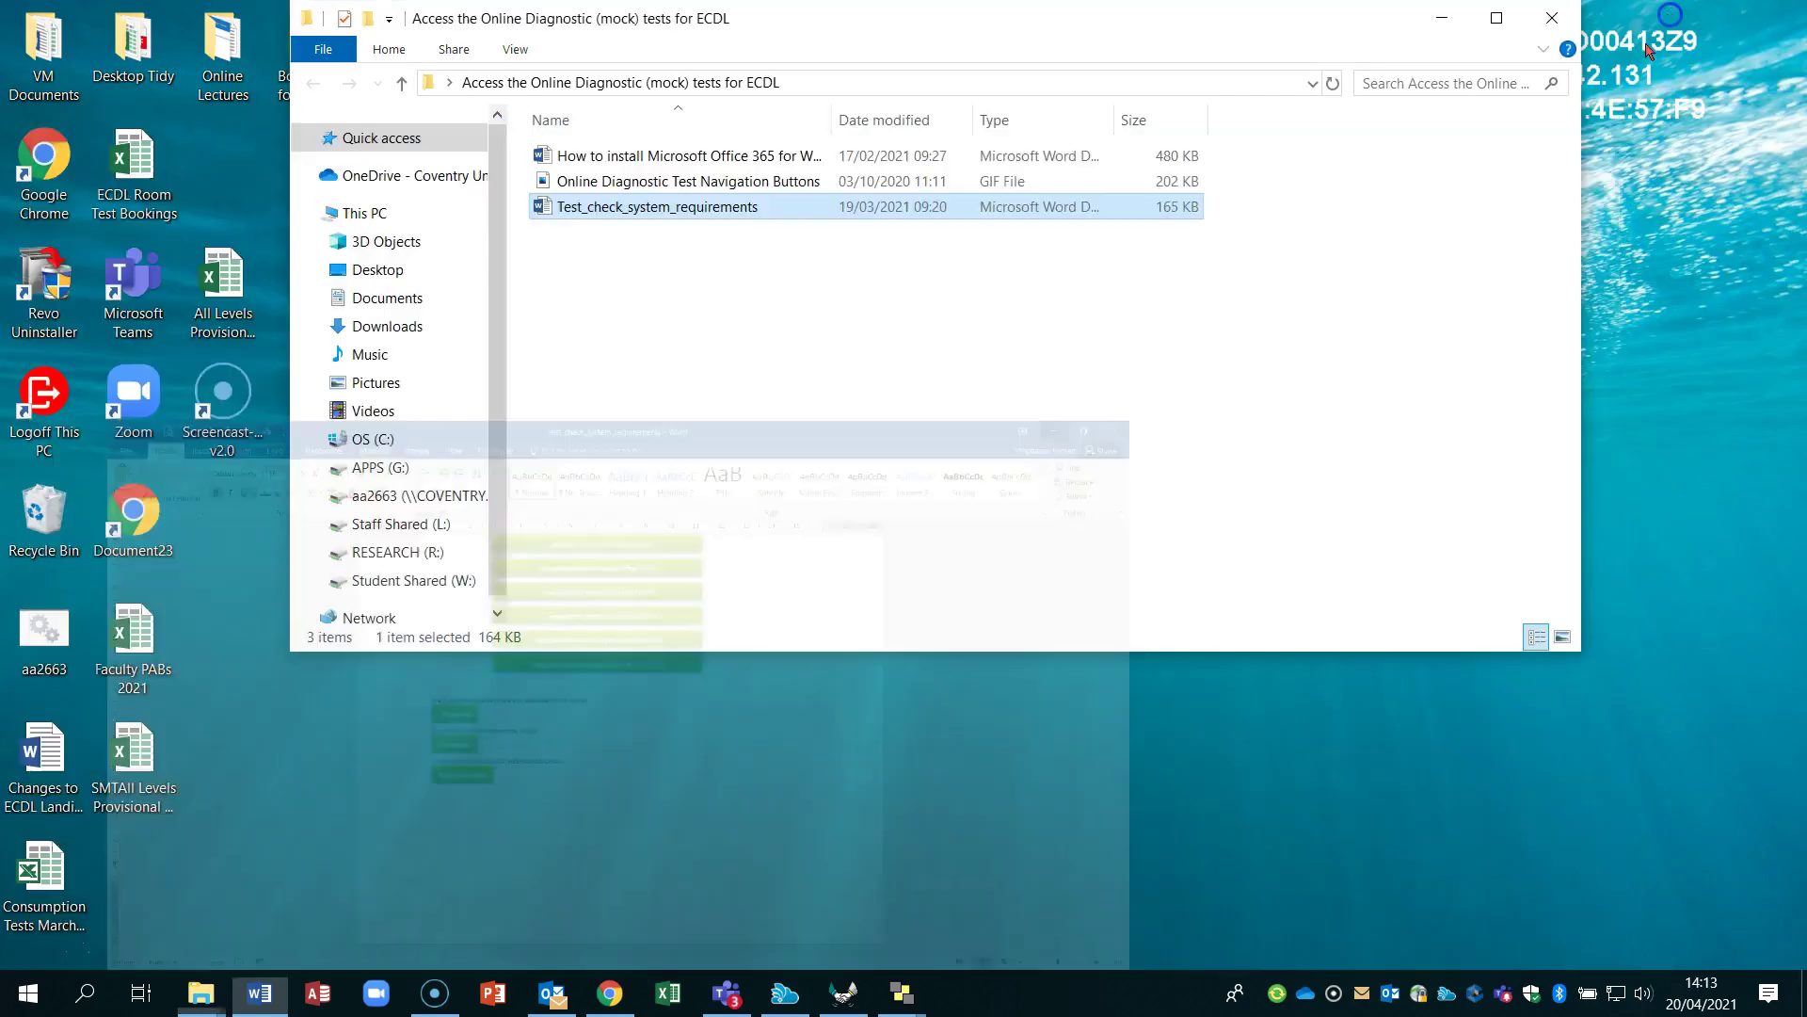
{"action": "left_click", "coordinate": [1672, 17]}
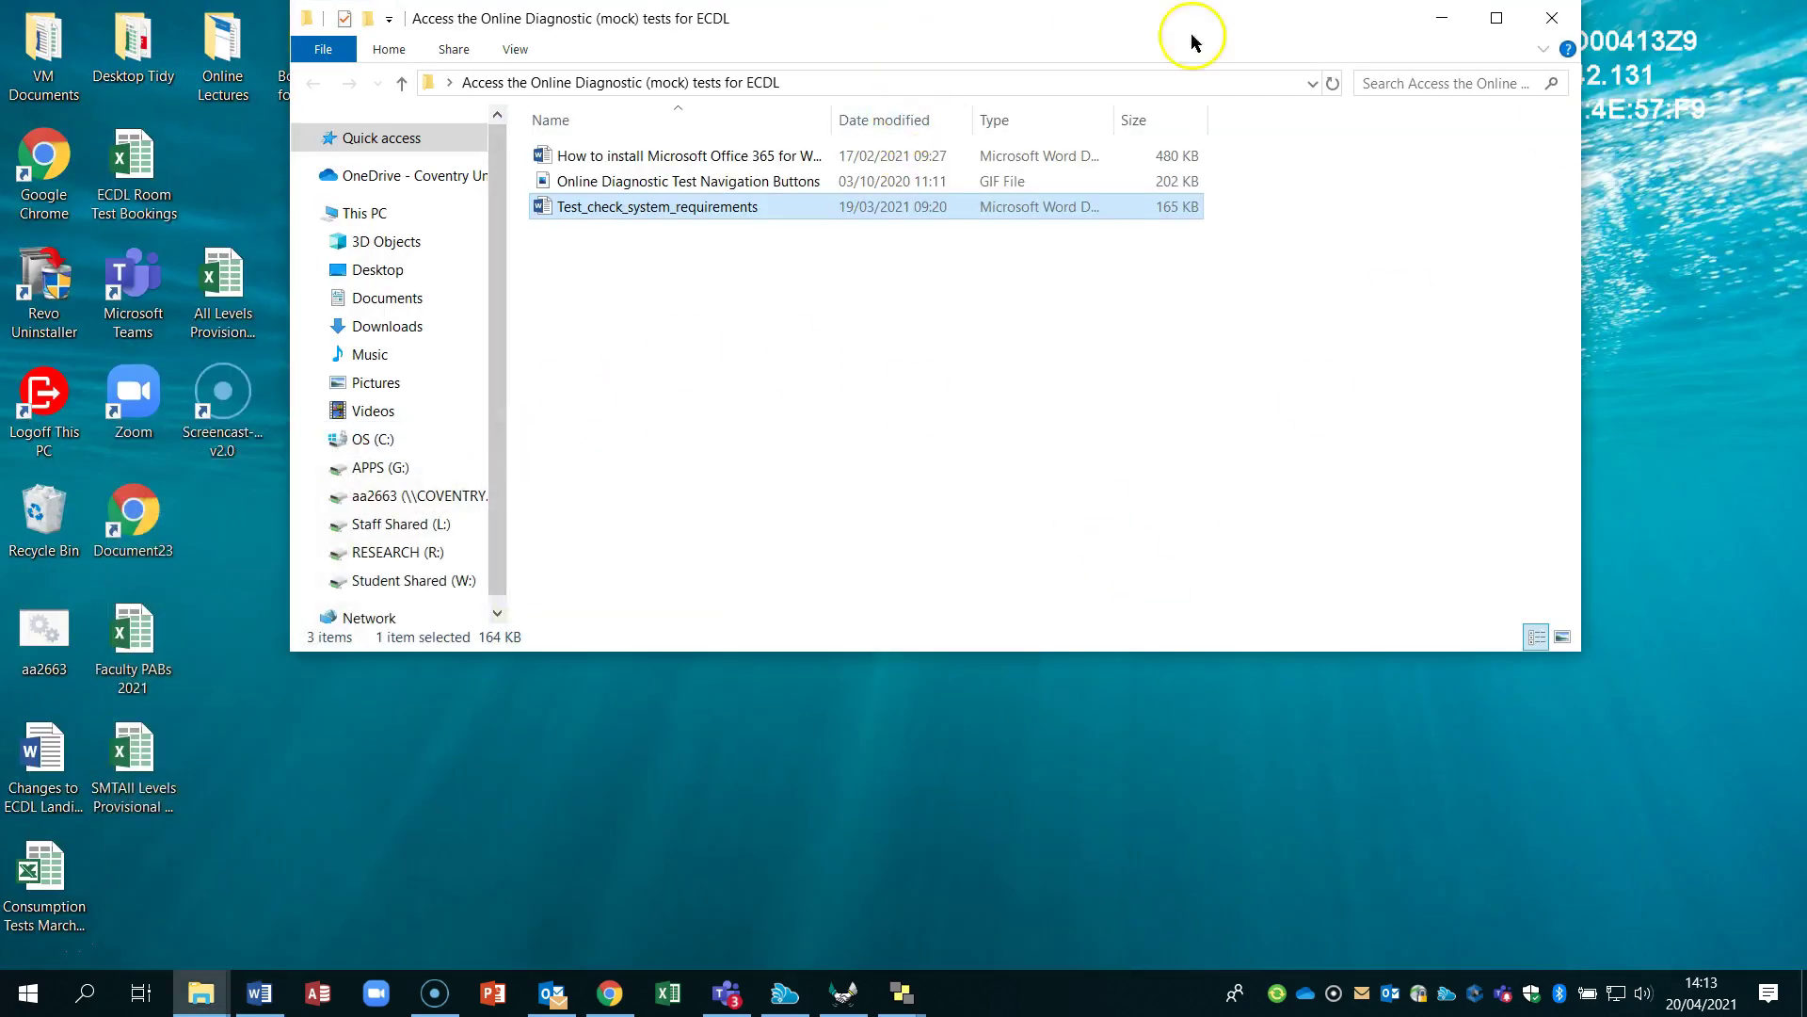
Open the 'Latest Information on Accessing the Diagnostic 101120' document from the desktop.
{"action": "left_click", "coordinate": [1439, 18]}
{"action": "left_click_drag", "start_coordinate": [576, 169], "coordinate": [863, 441]}
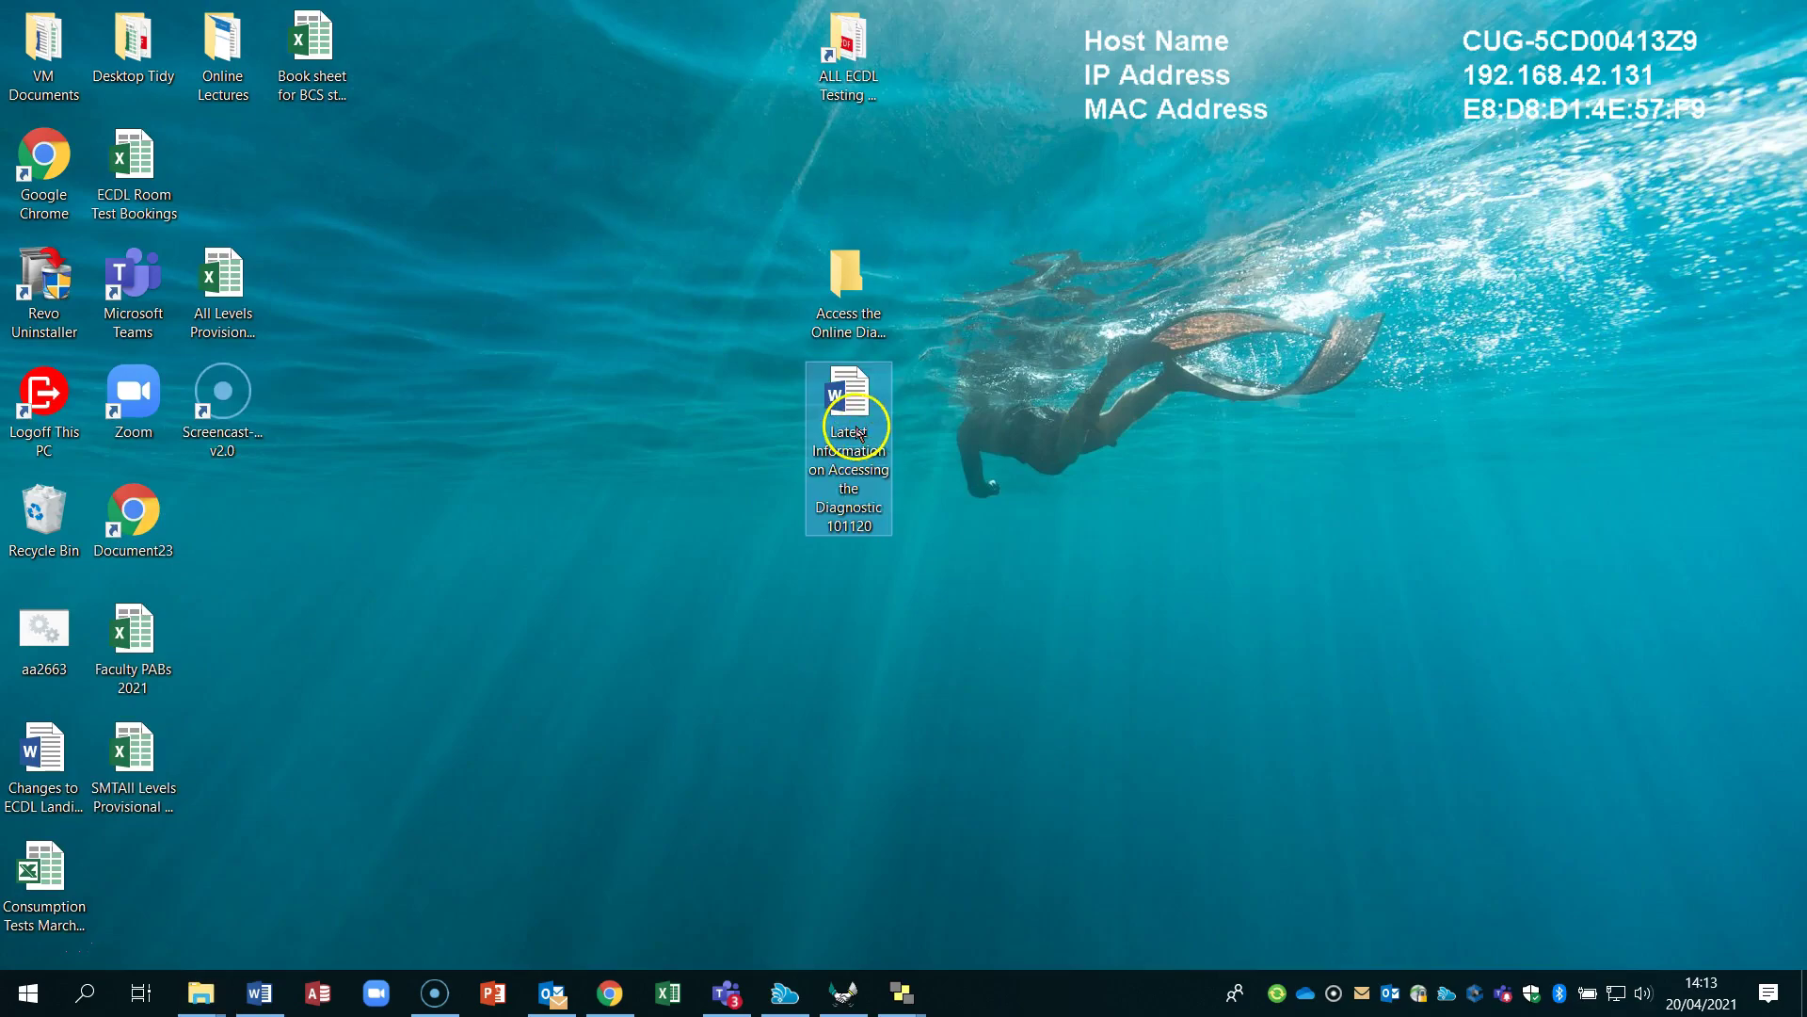
{"action": "double_click", "coordinate": [862, 440]}
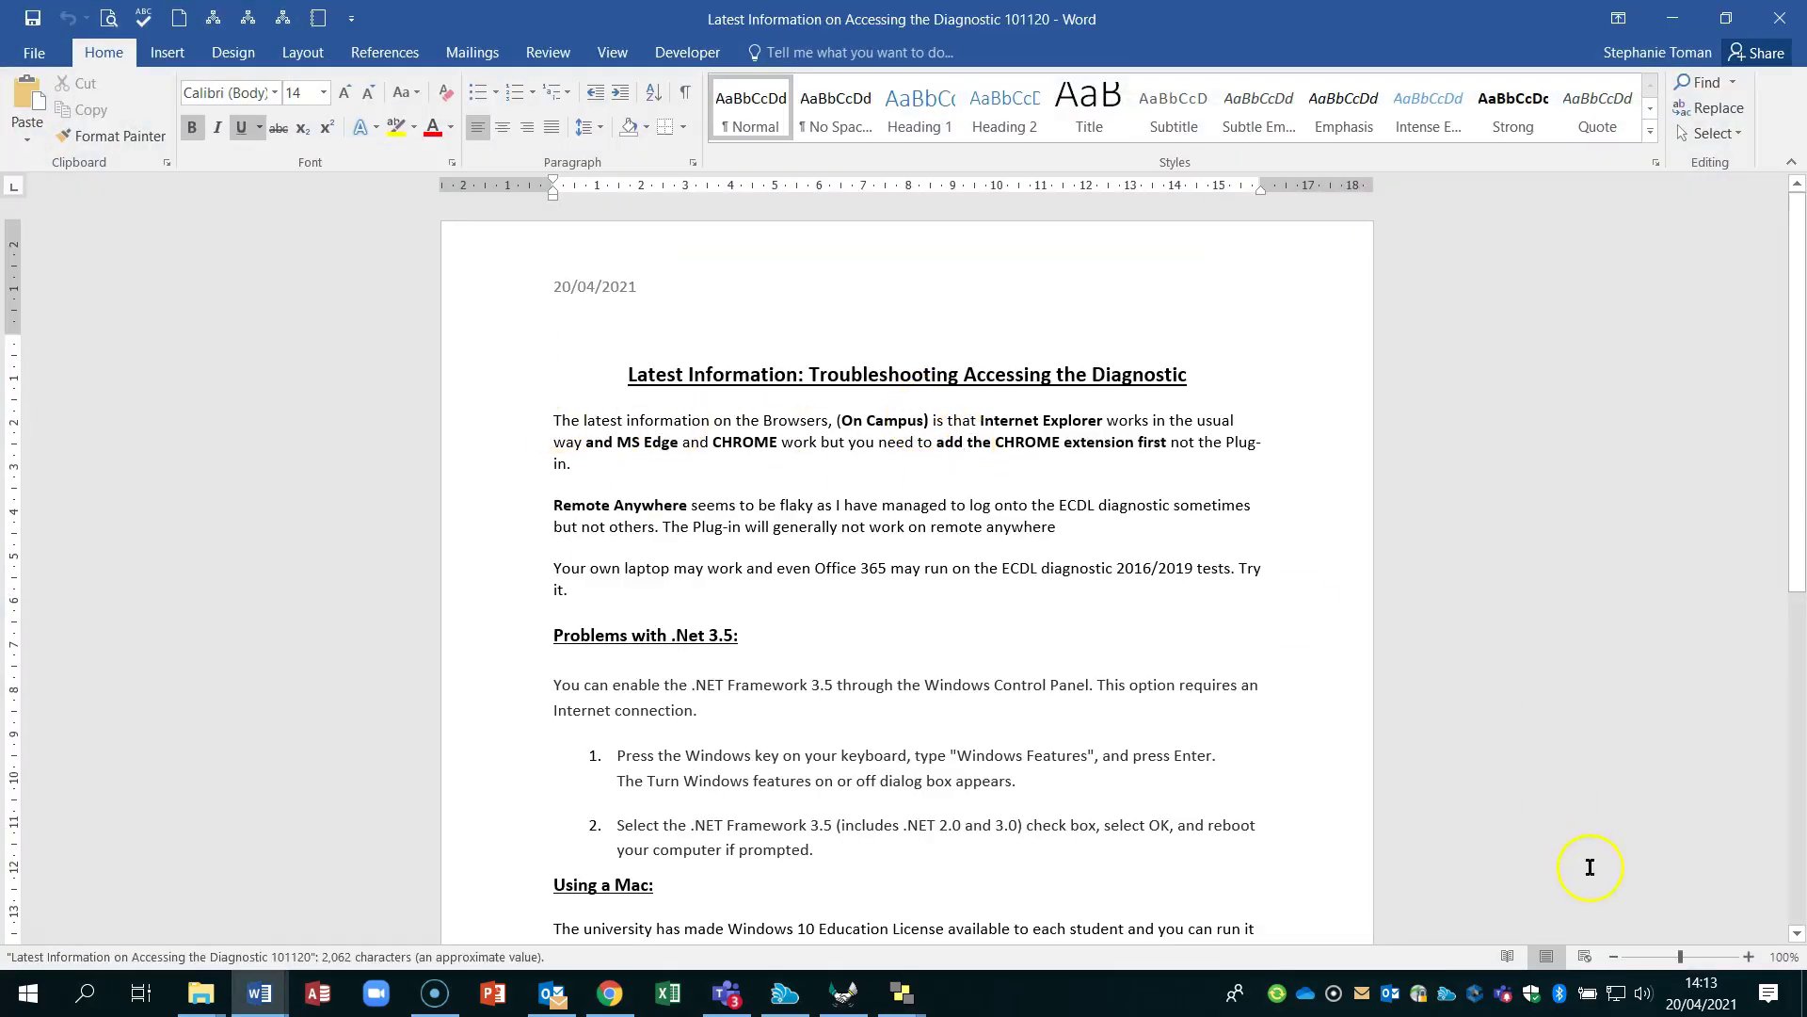
Zoom the document to 140% and scroll down to the 'Problems with .Net 3.5' section.
{"action": "scroll", "coordinate": [1590, 868], "scroll_direction": "up", "scroll_amount": 4}
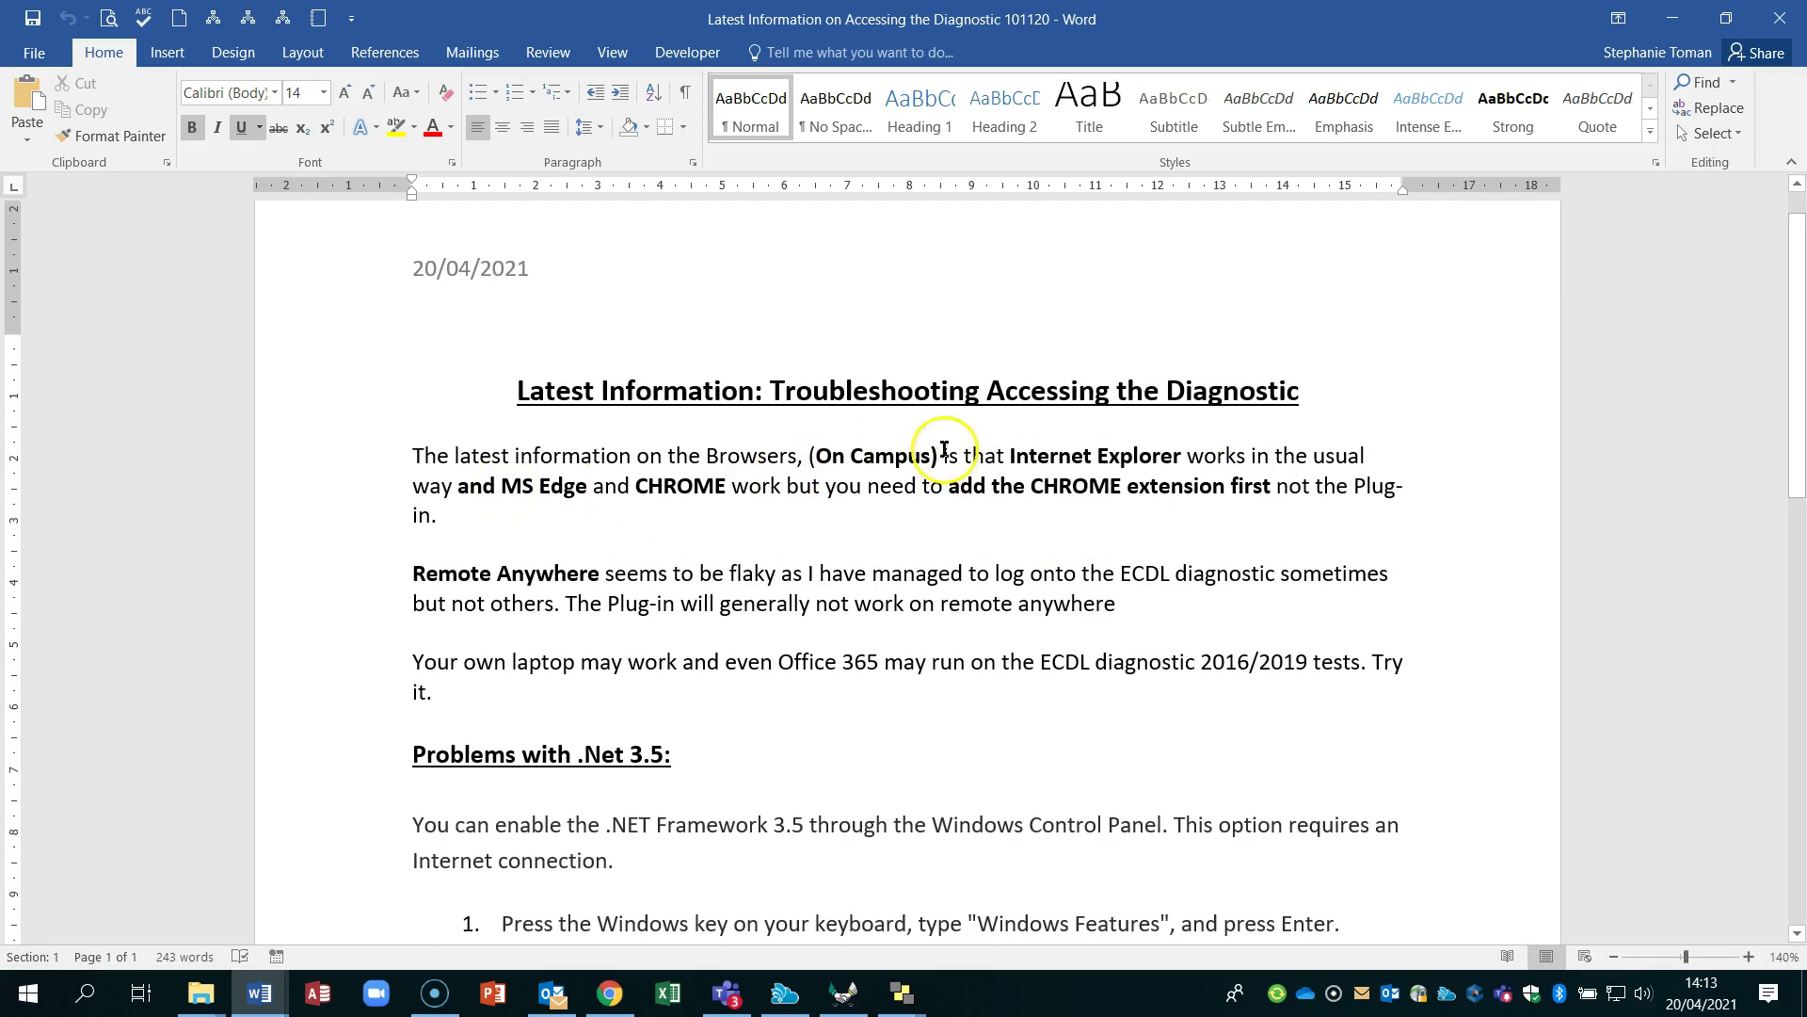
{"action": "left_click", "coordinate": [1495, 655]}
{"action": "scroll", "coordinate": [1495, 655], "scroll_direction": "down", "scroll_amount": 3}
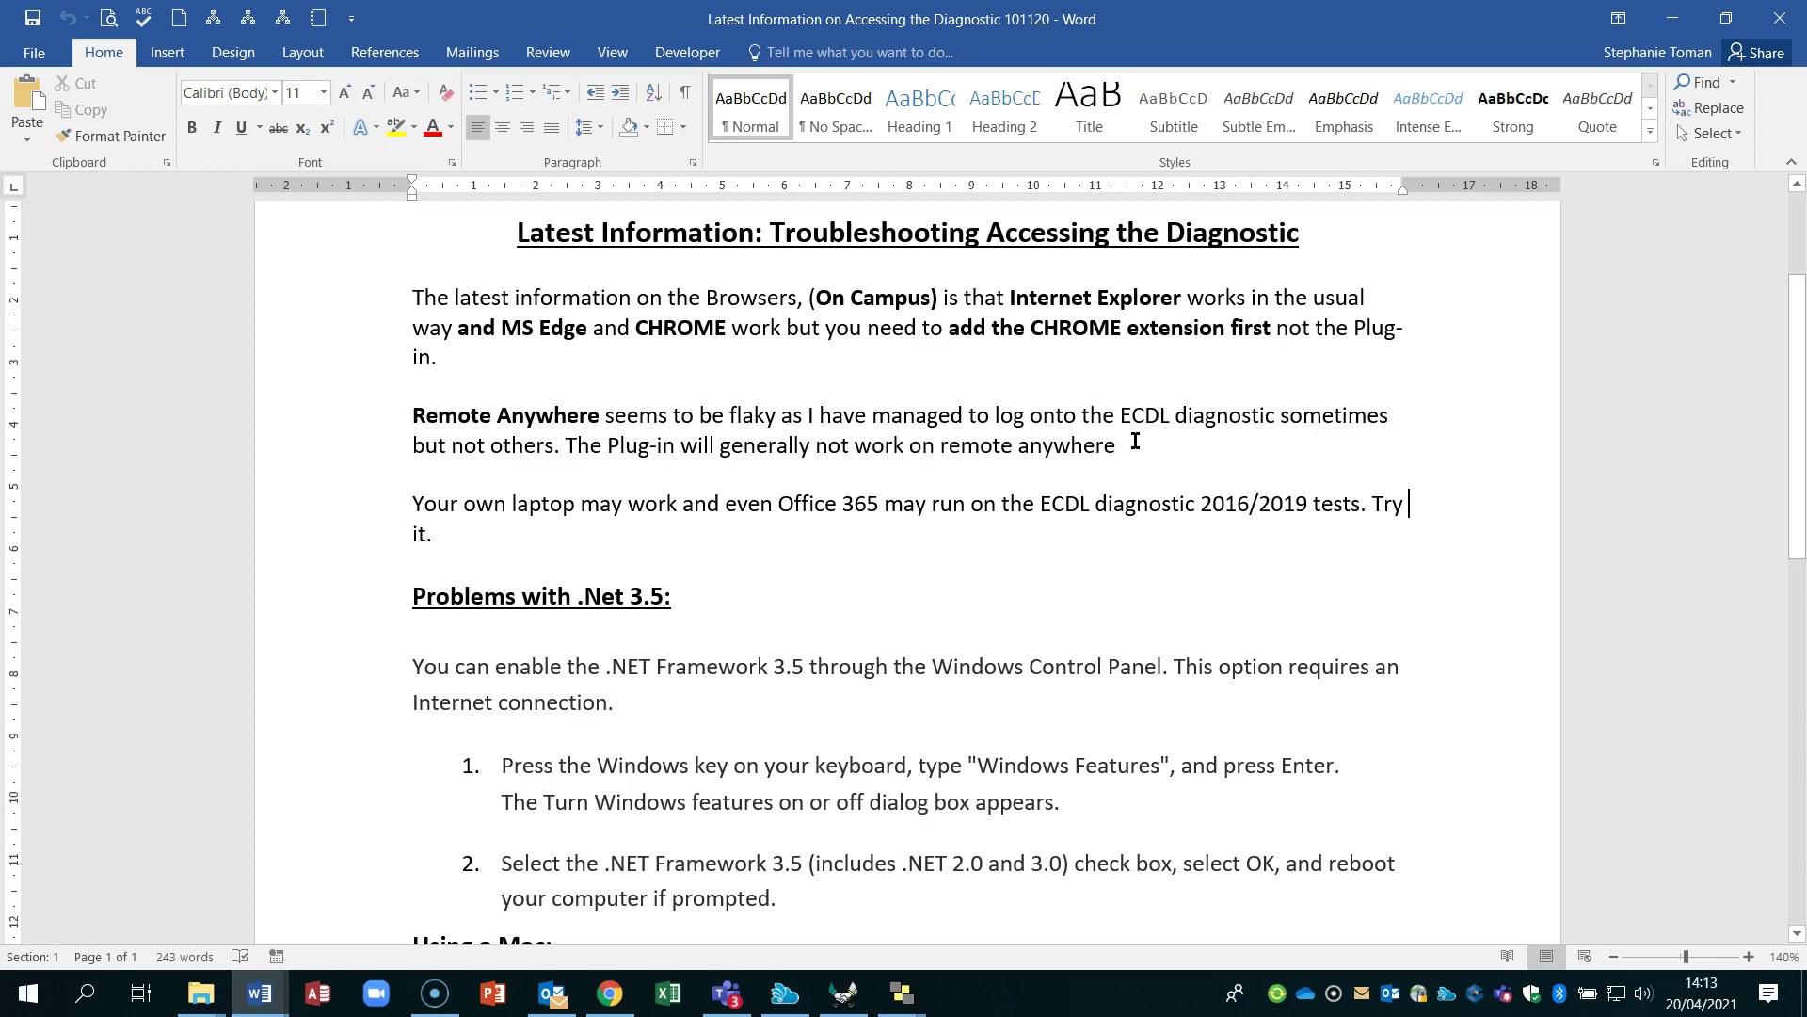
{"action": "scroll", "coordinate": [1082, 591], "scroll_direction": "down", "scroll_amount": 4}
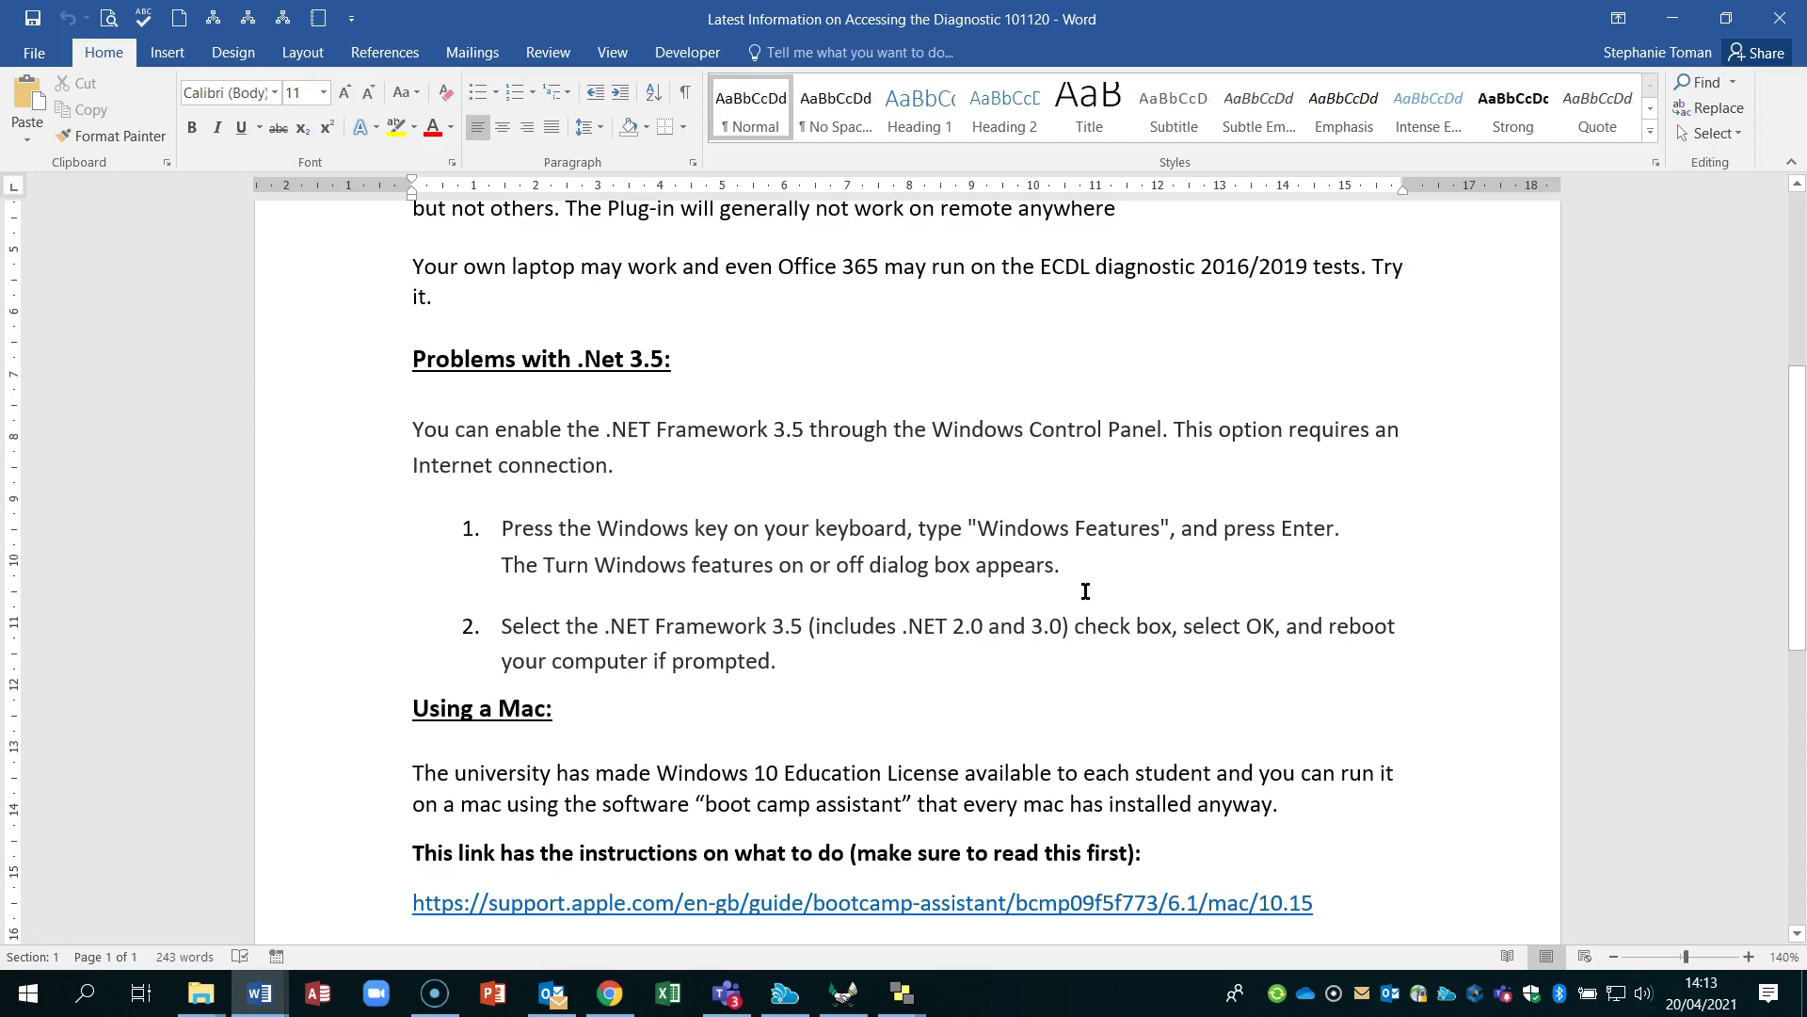
{"action": "left_click", "coordinate": [570, 1005]}
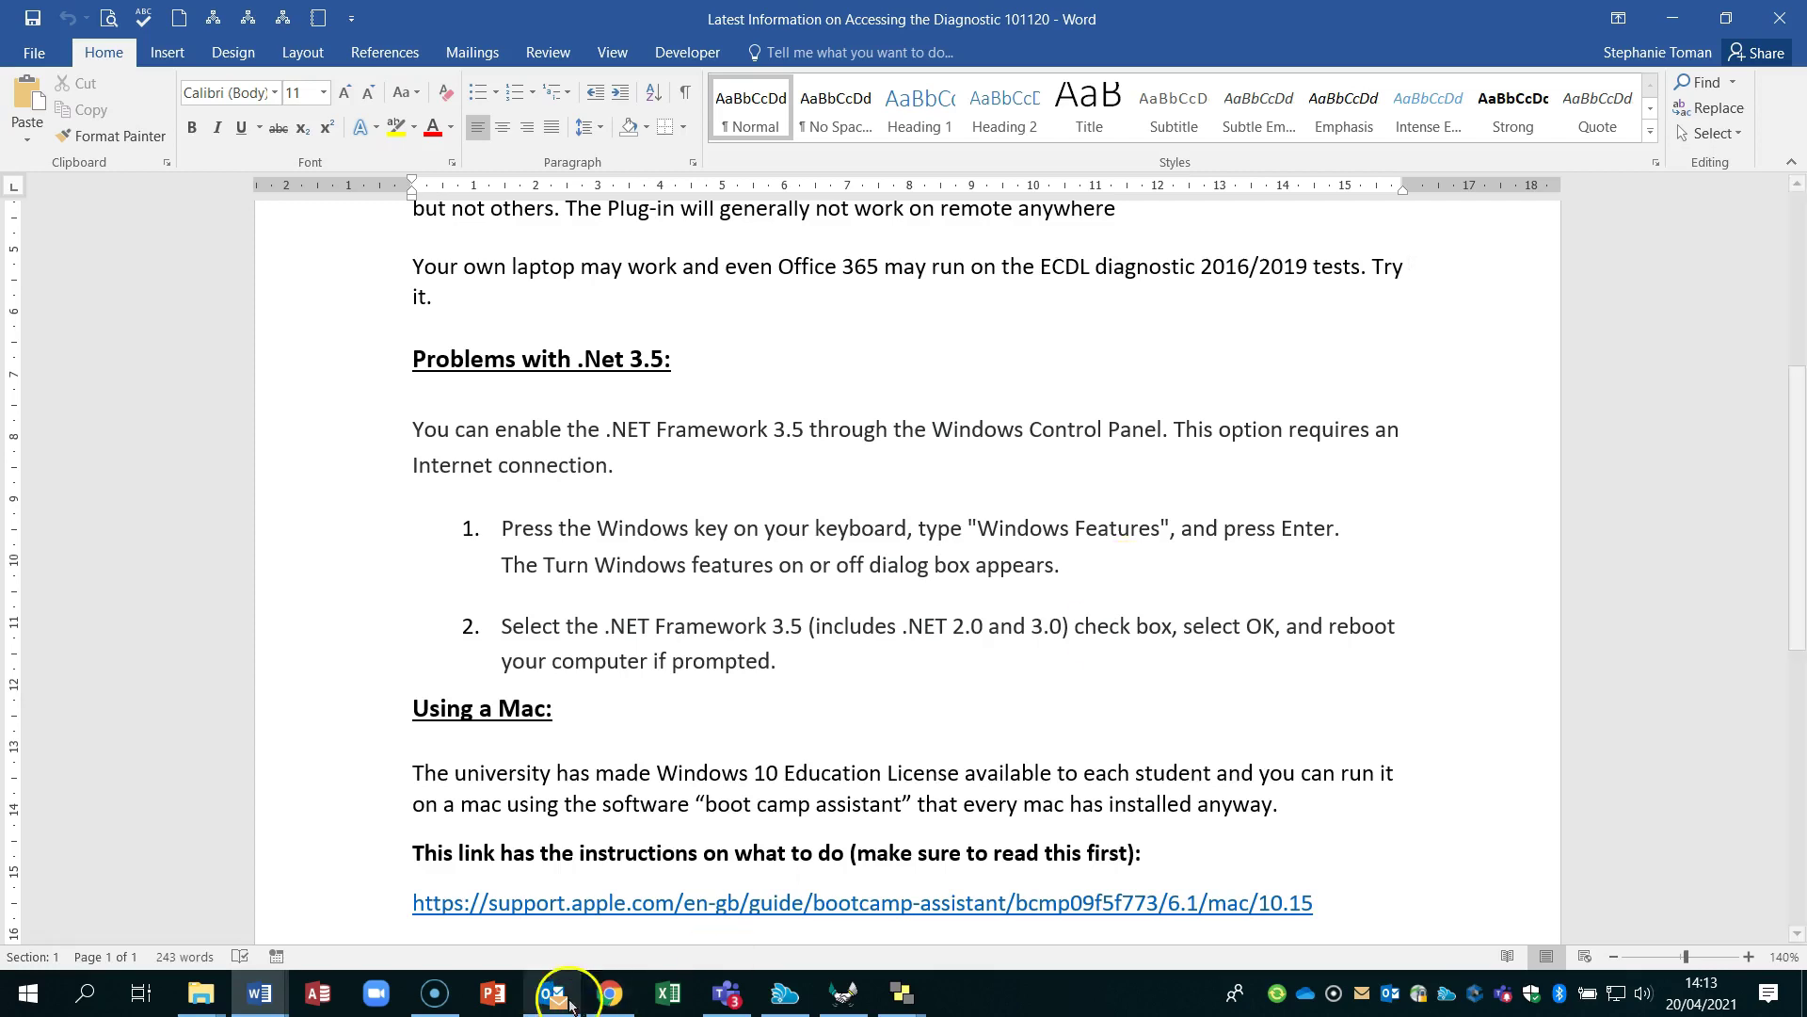
Search 'windows', open 'Turn Windows features on or off' and confirm .NET Framework 3.5 is ticked.
{"action": "left_click", "coordinate": [613, 1005]}
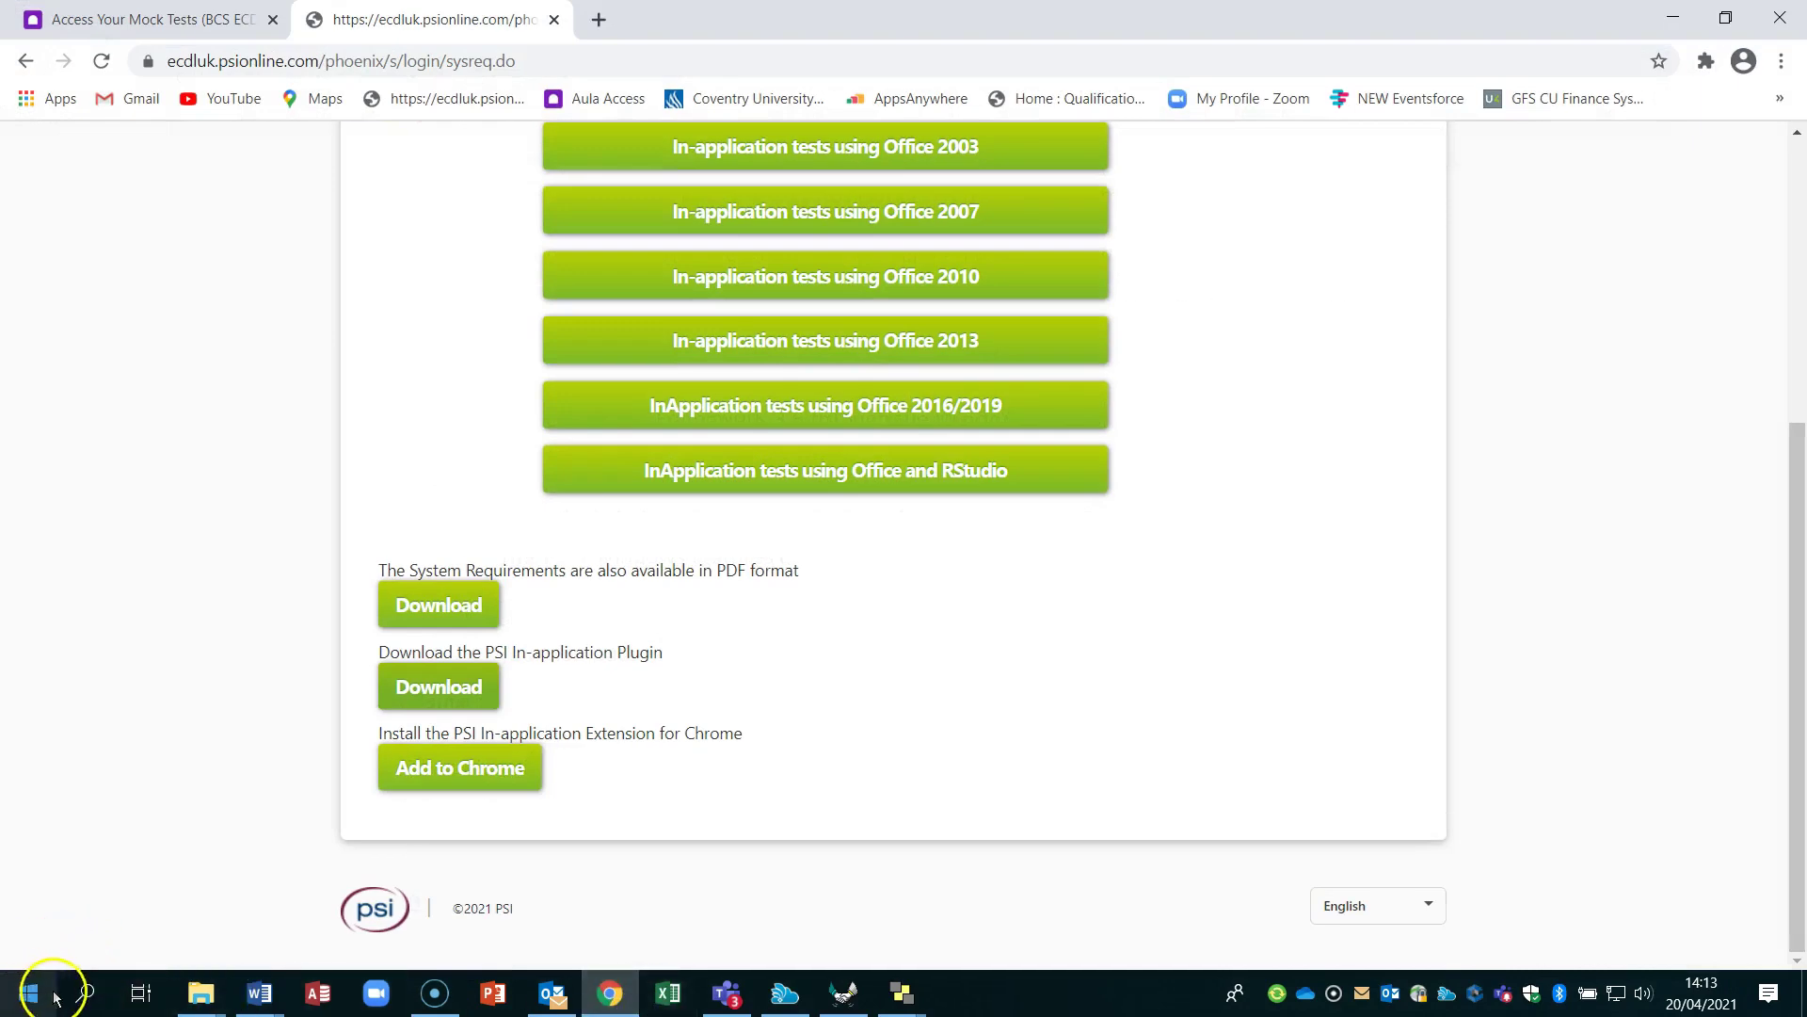
{"action": "left_click", "coordinate": [87, 996]}
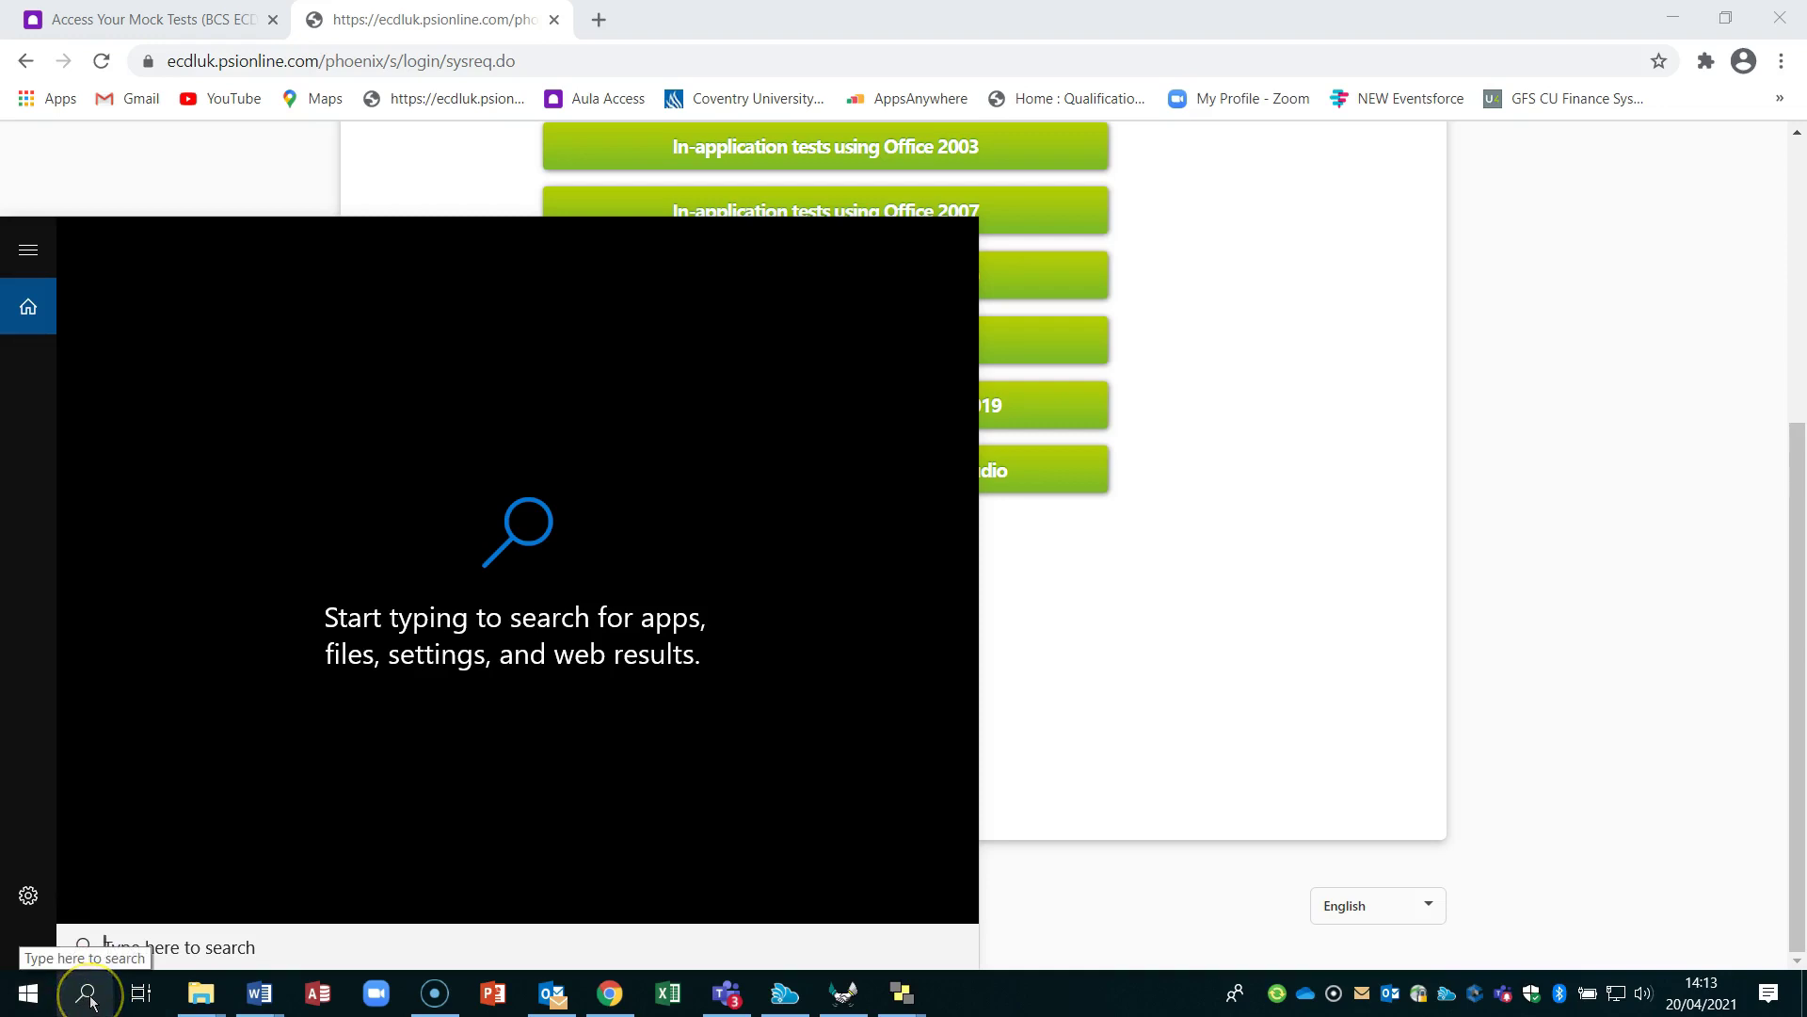
{"action": "type", "text": "windows"}
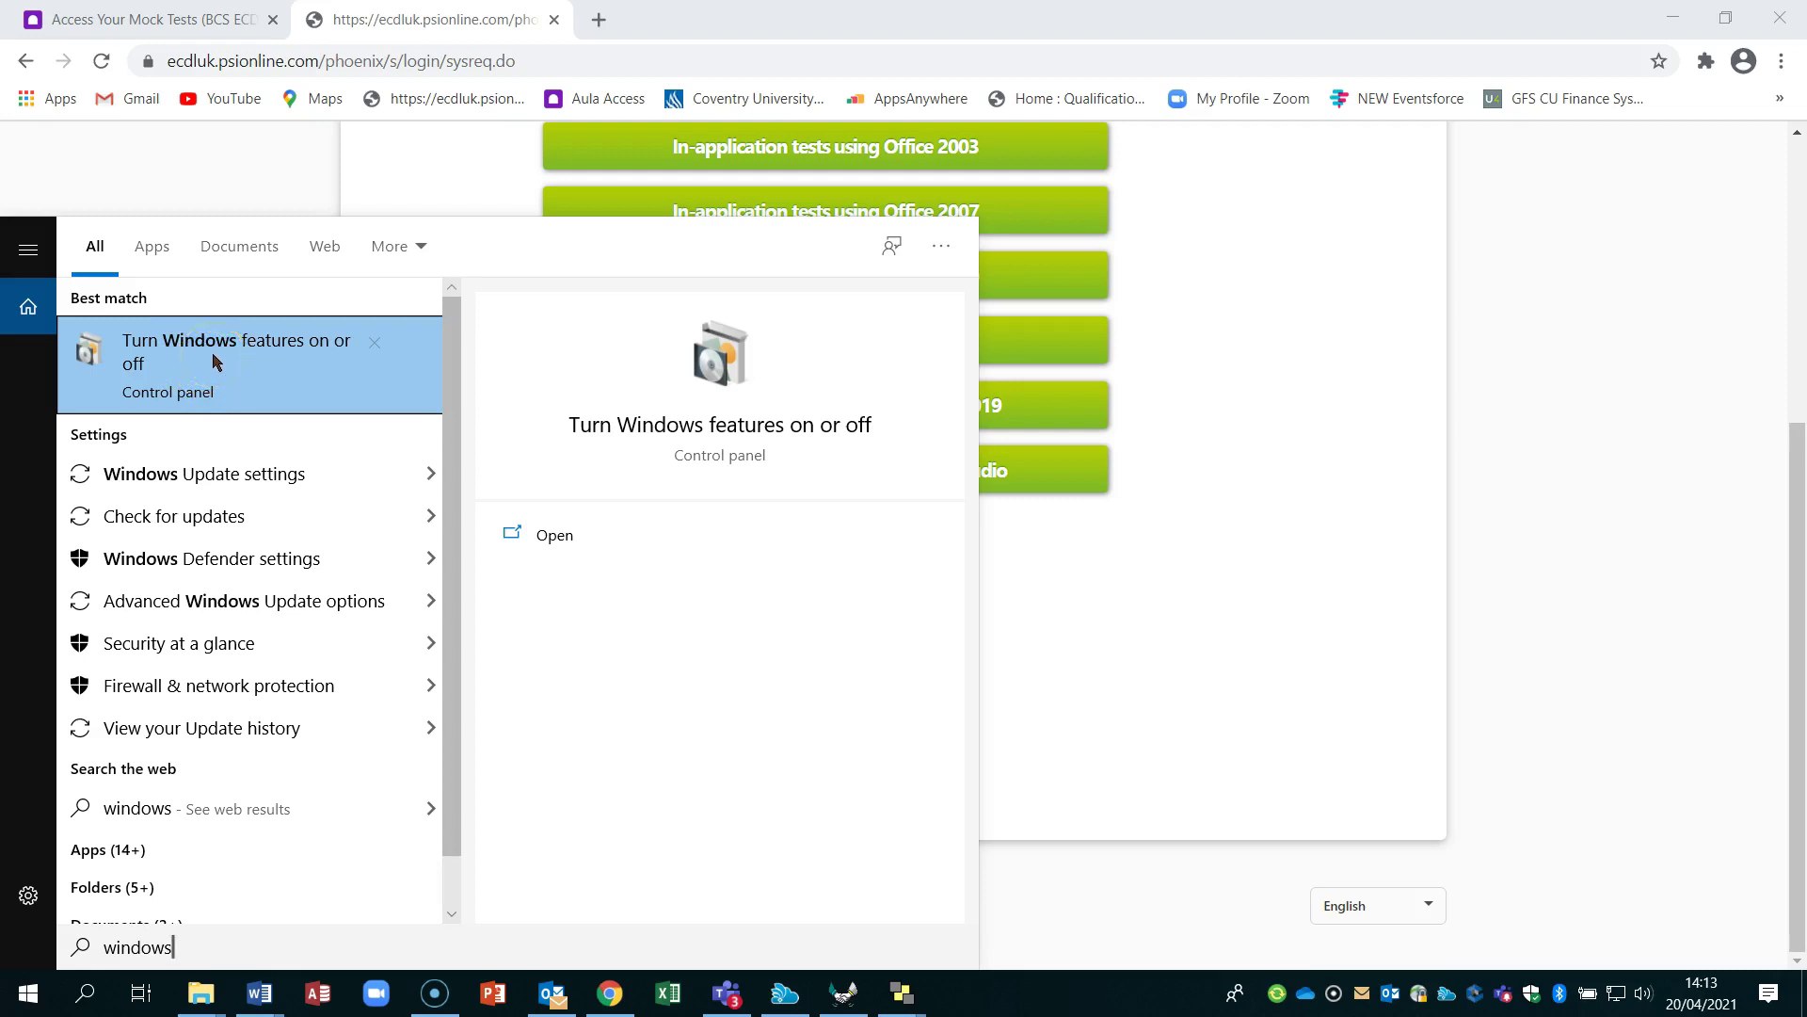
{"action": "left_click", "coordinate": [271, 352]}
{"action": "left_click", "coordinate": [267, 346]}
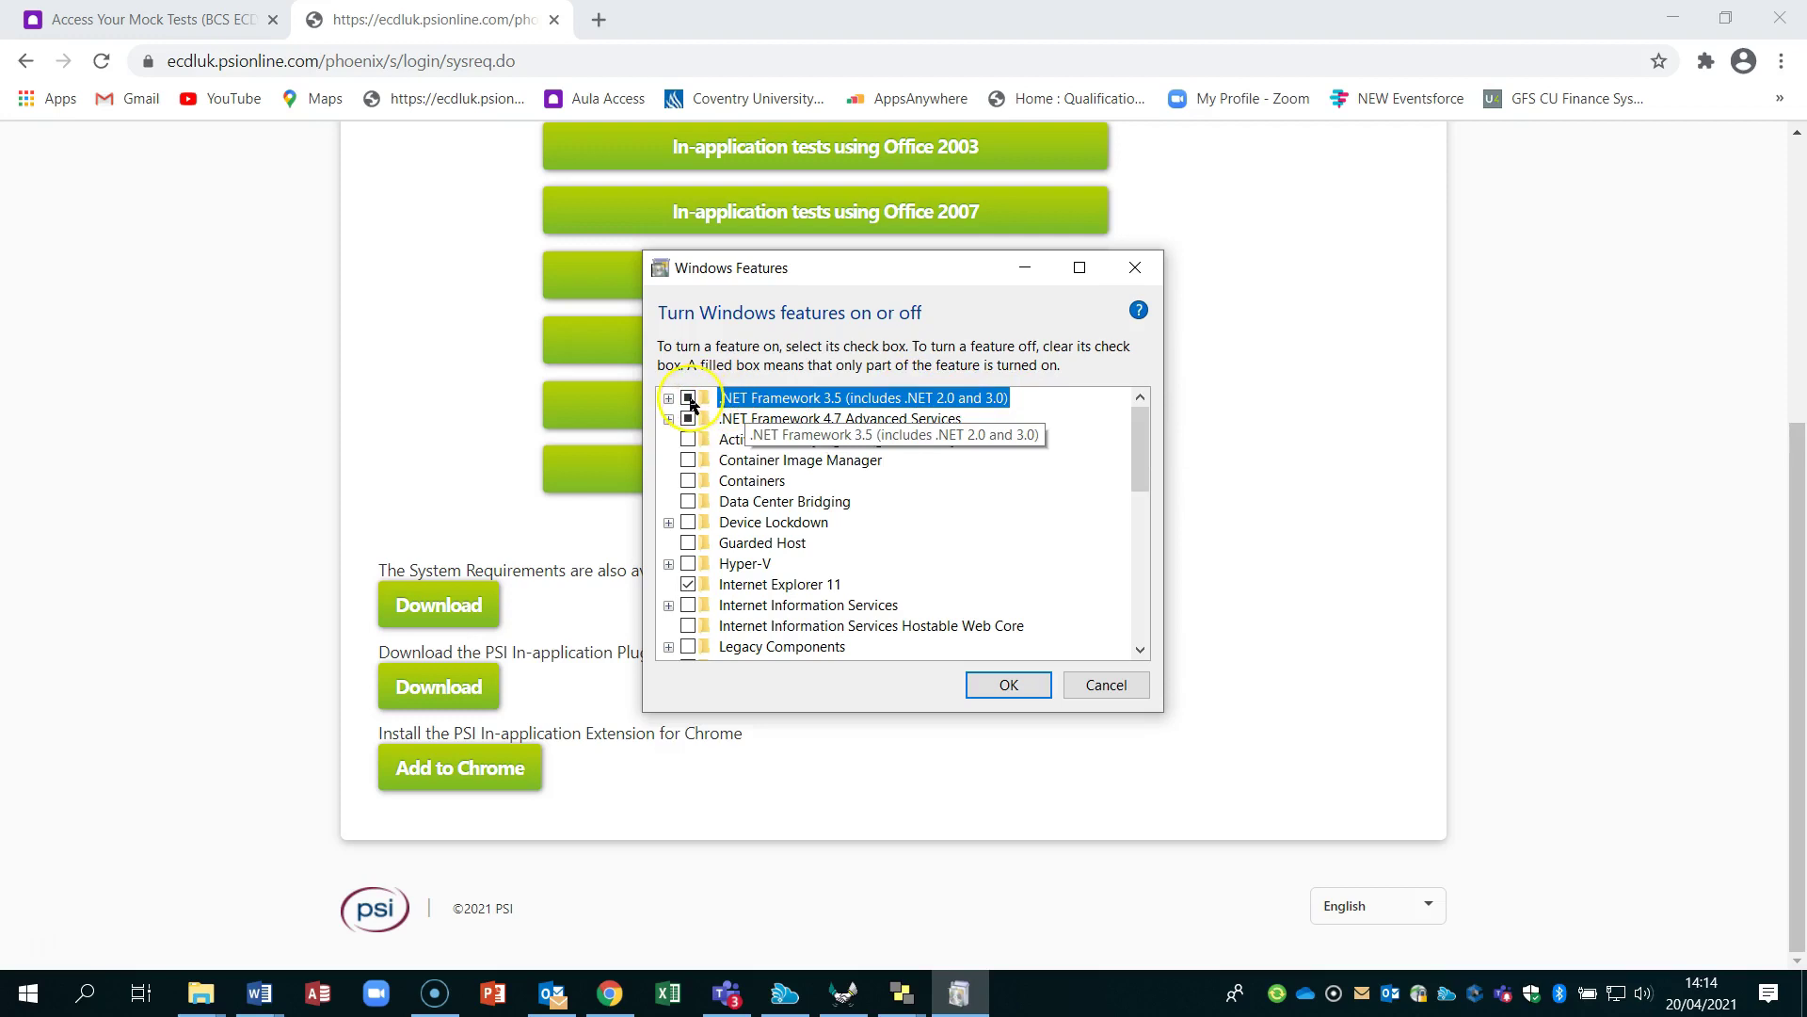
{"action": "left_click", "coordinate": [989, 684]}
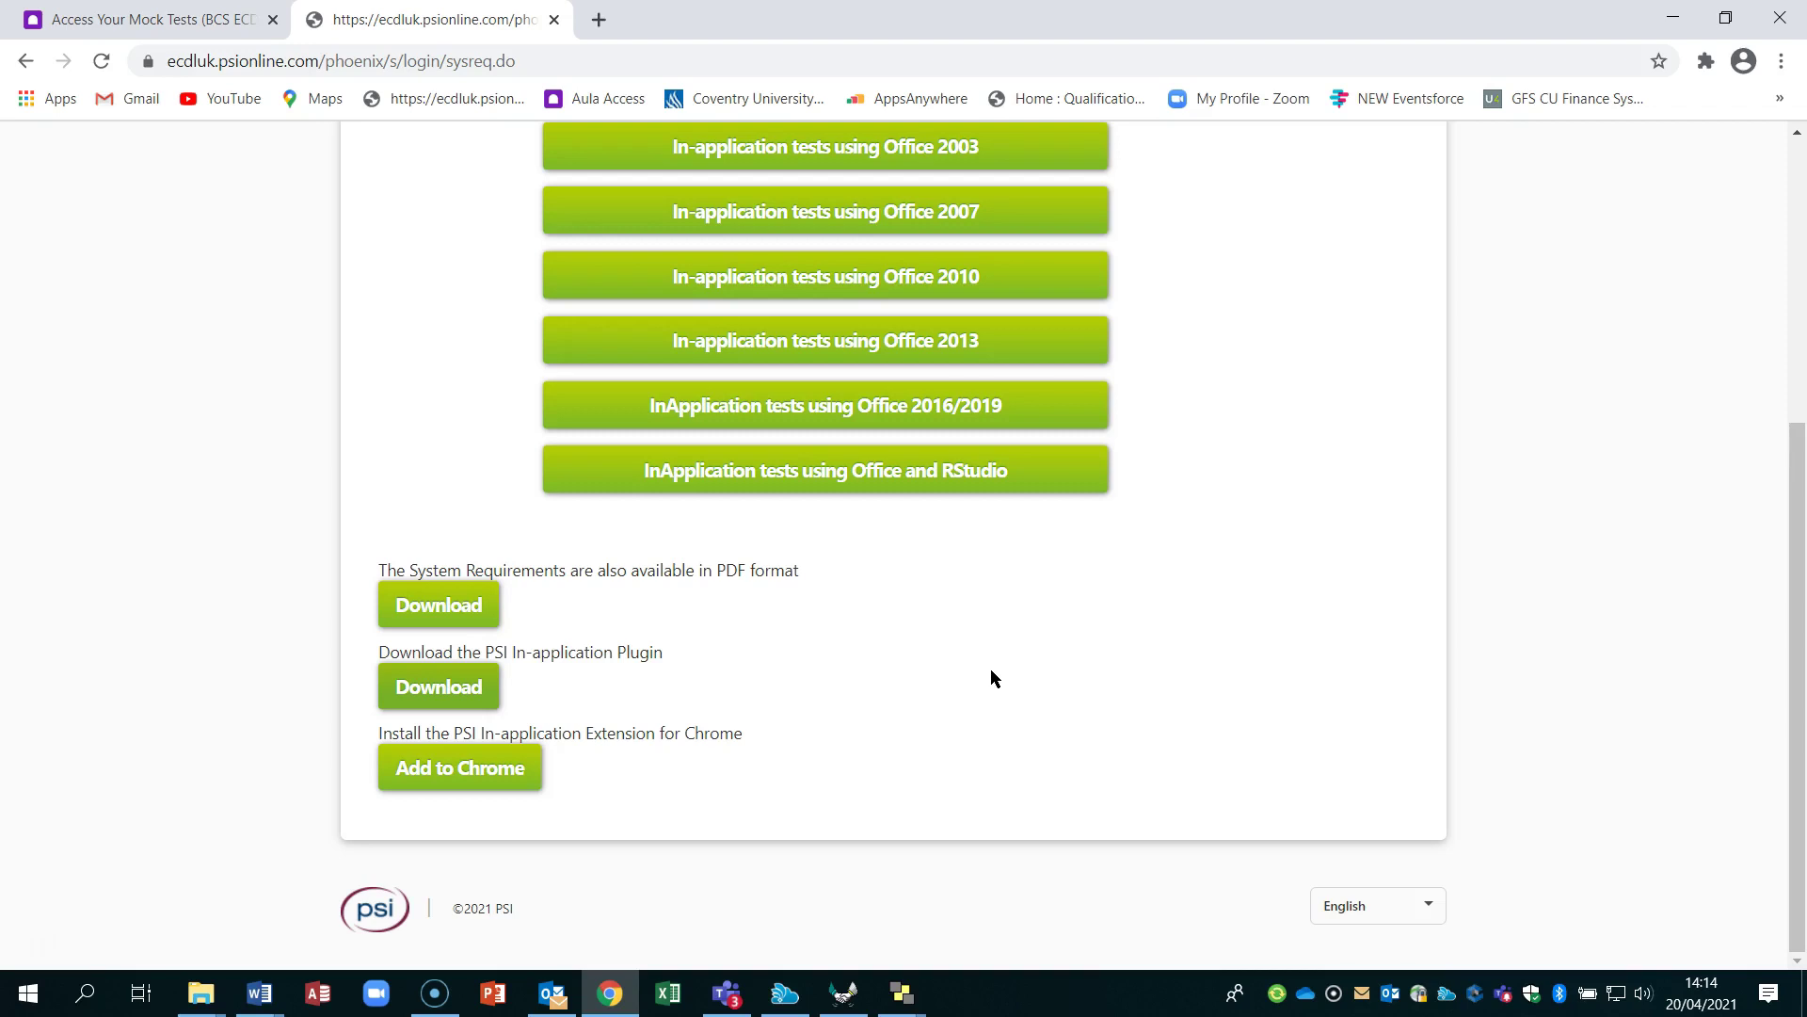
Rerun the 'InApplication tests using Office 2016/2019' check in Chrome from the BCS login page.
{"action": "scroll", "coordinate": [1205, 544], "scroll_direction": "up", "scroll_amount": 5}
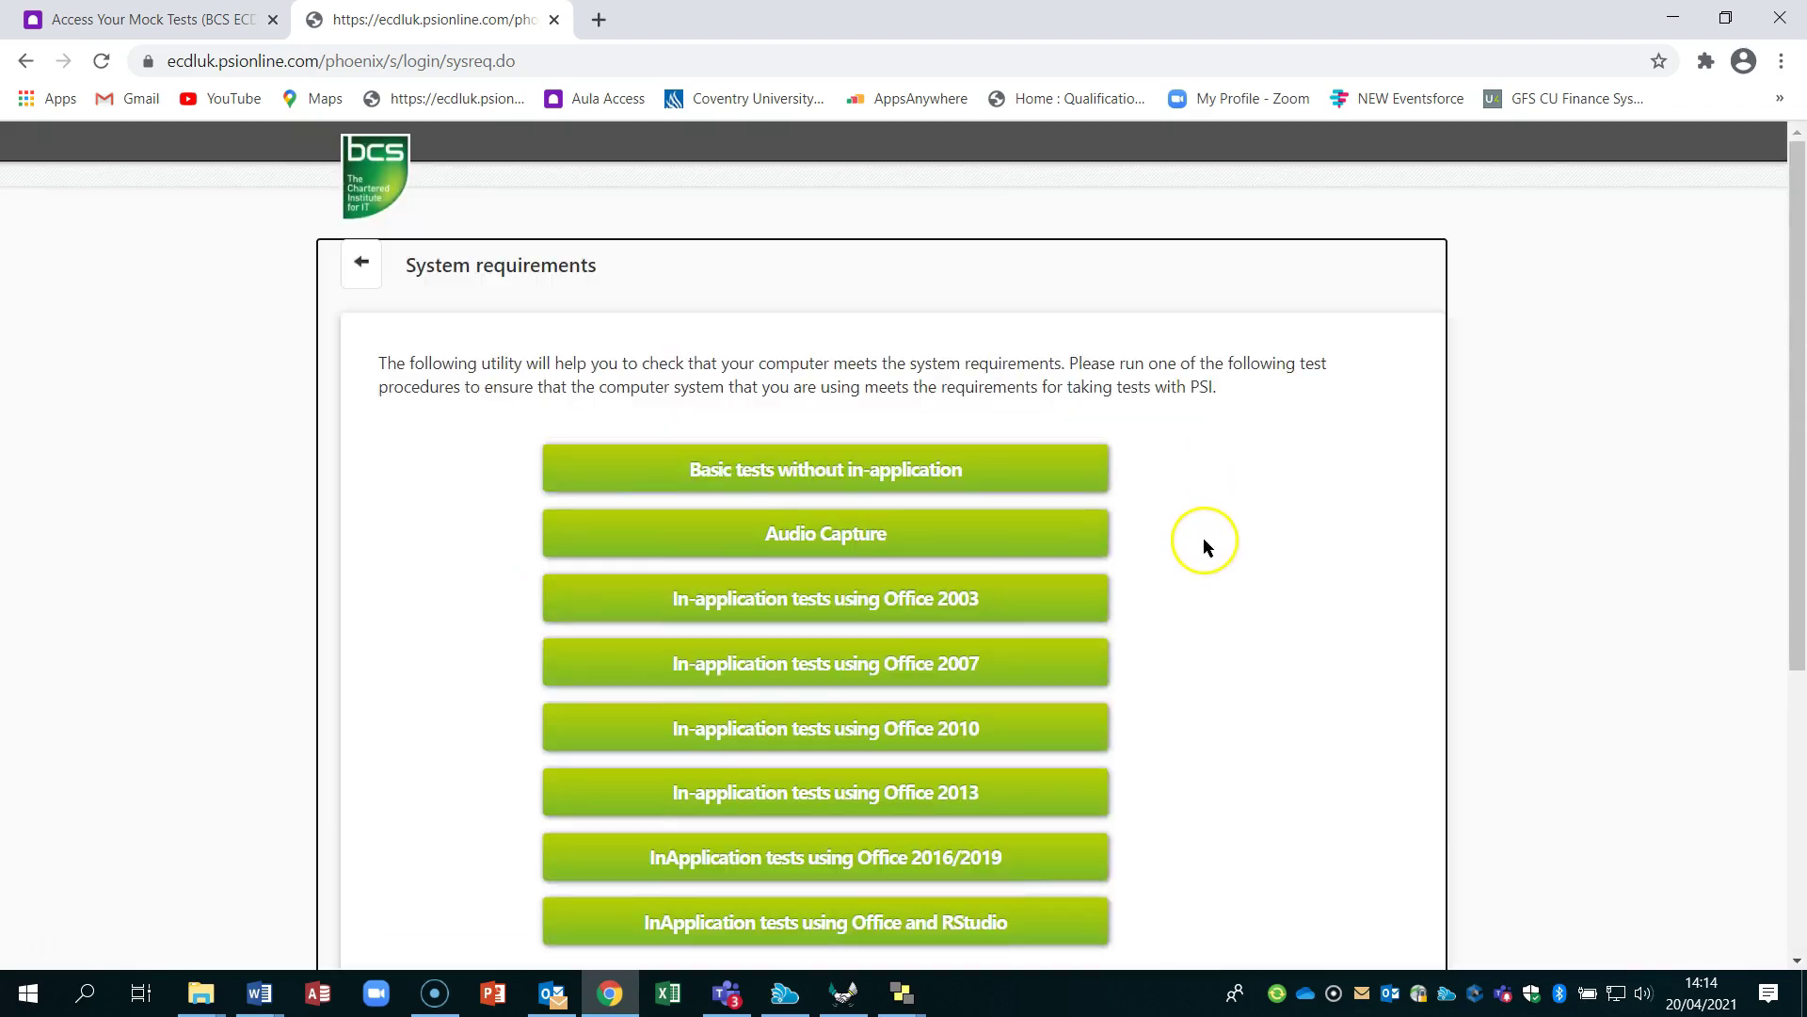
{"action": "left_click", "coordinate": [364, 265]}
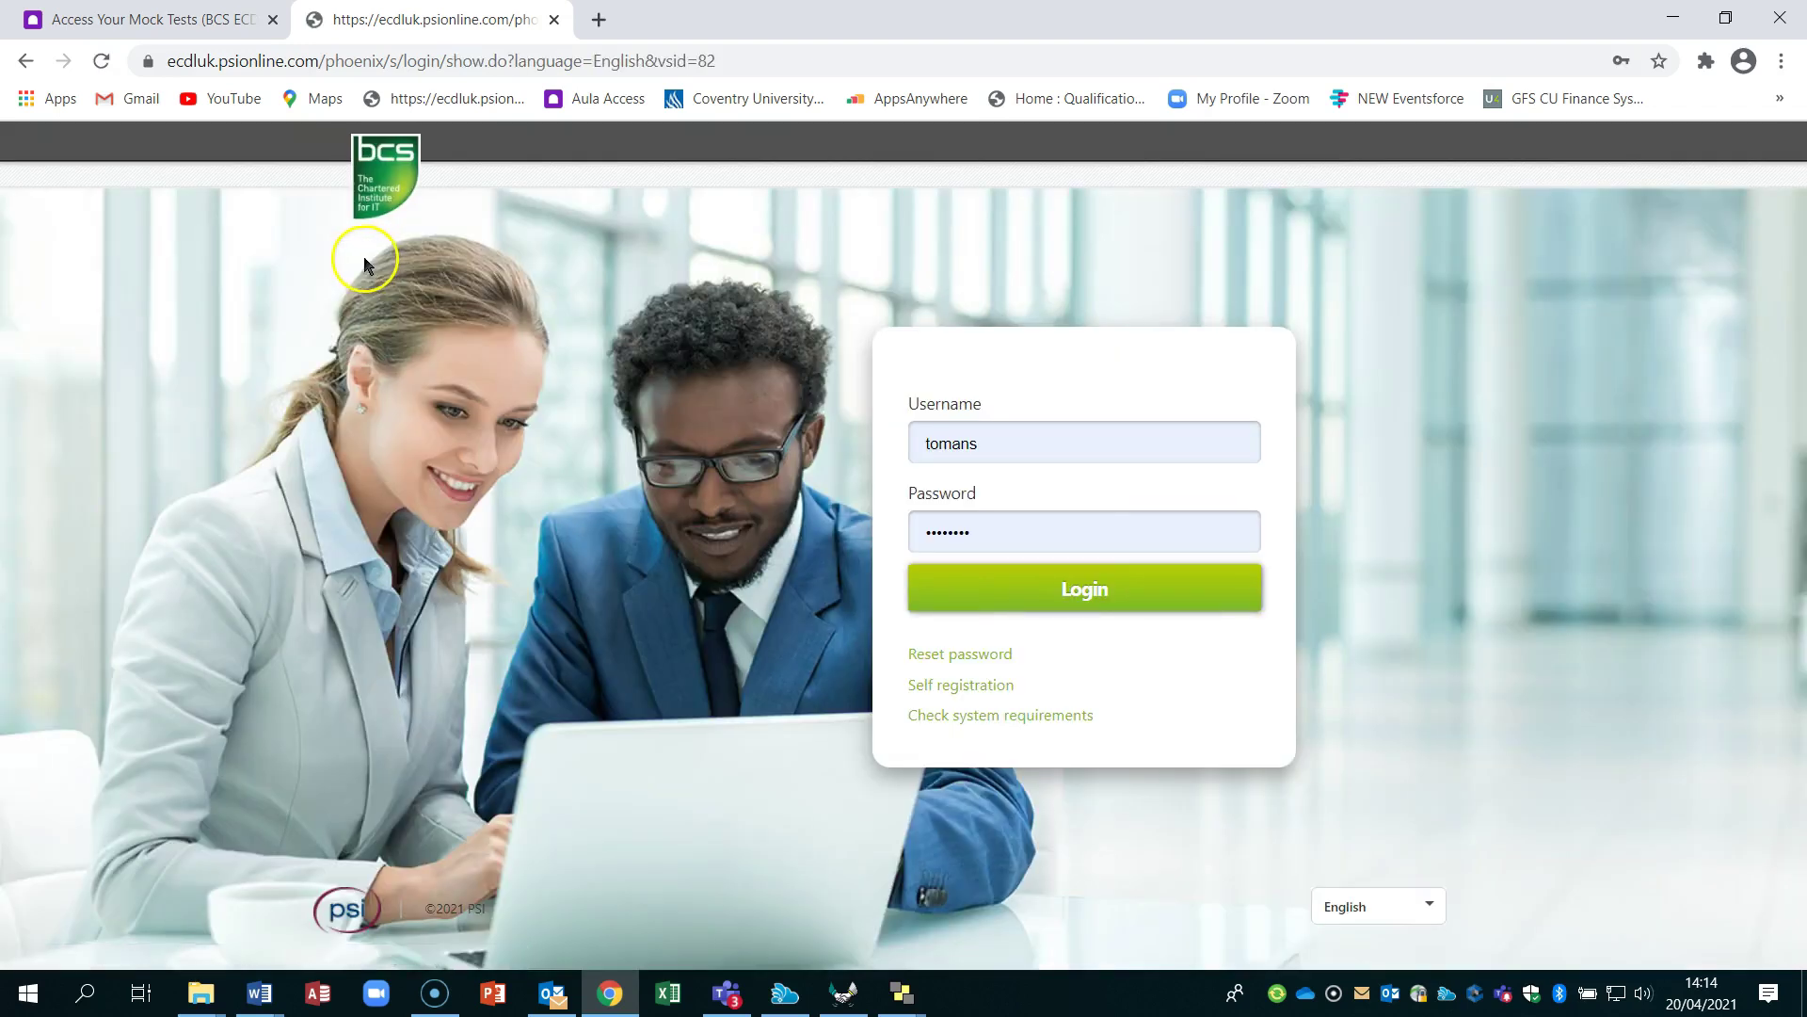
{"action": "left_click", "coordinate": [1038, 715]}
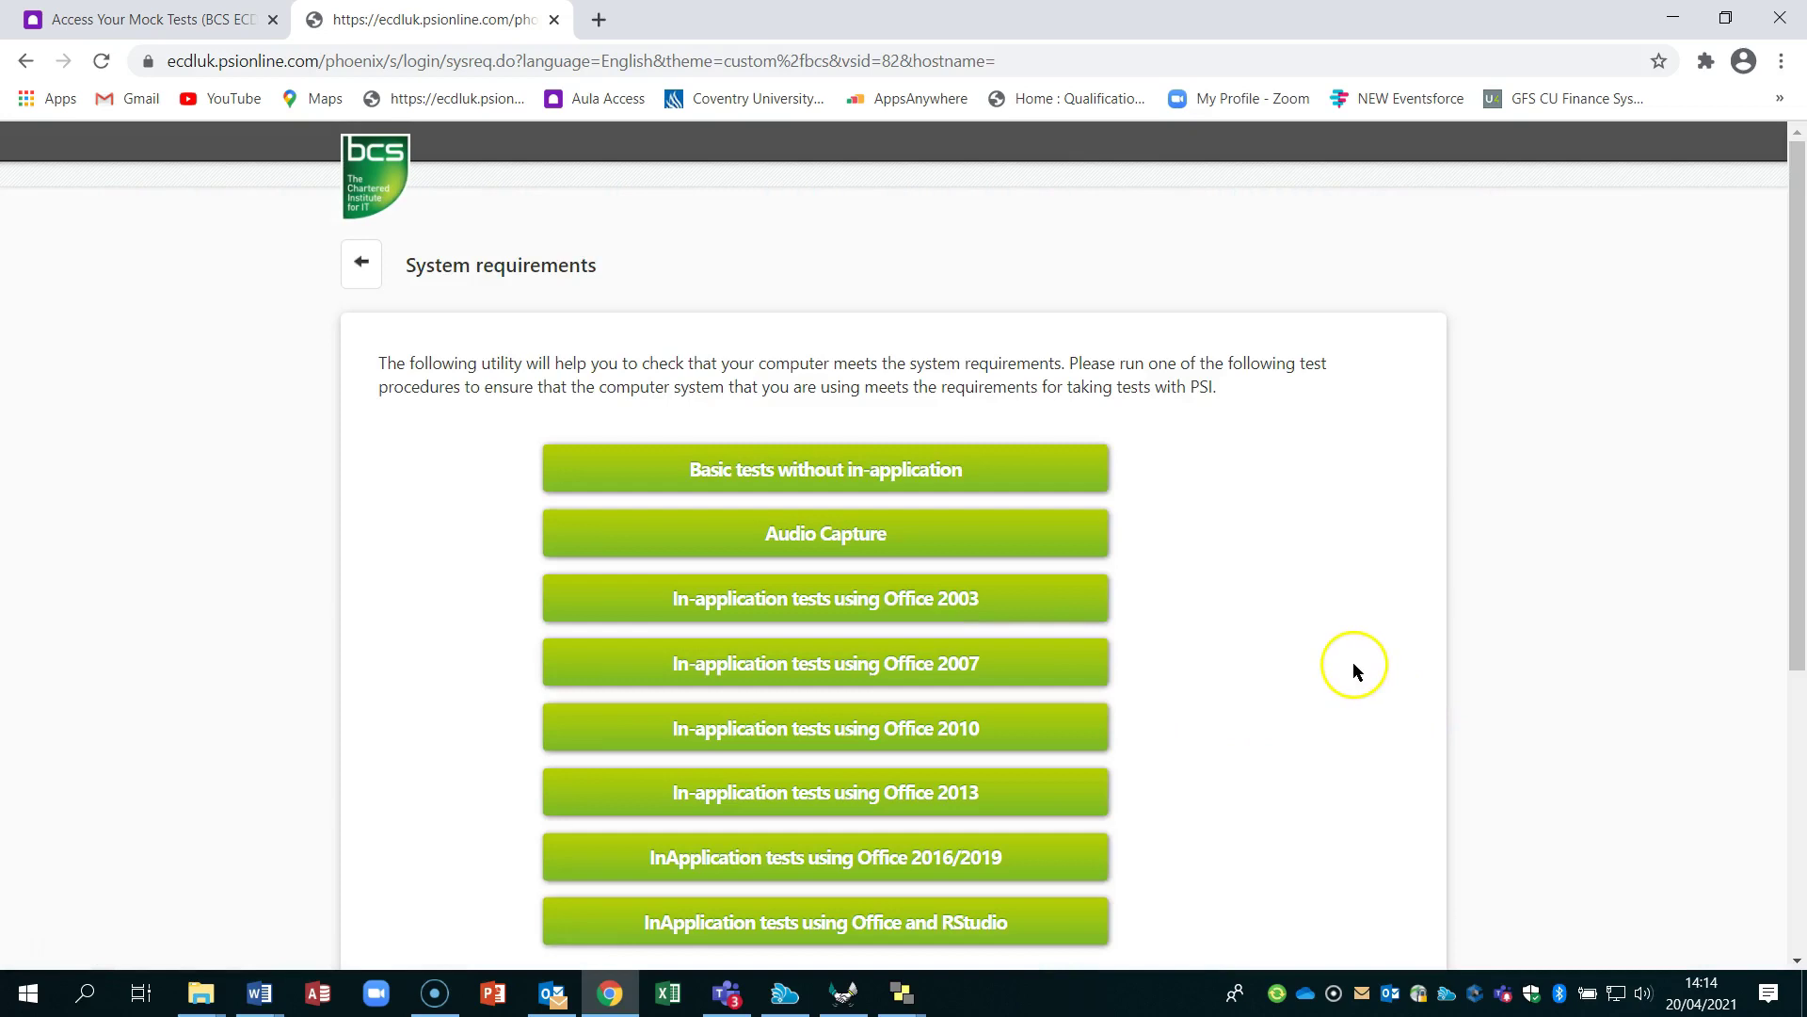
{"action": "scroll", "coordinate": [1353, 662], "scroll_direction": "down", "scroll_amount": 5}
{"action": "left_click", "coordinate": [871, 423]}
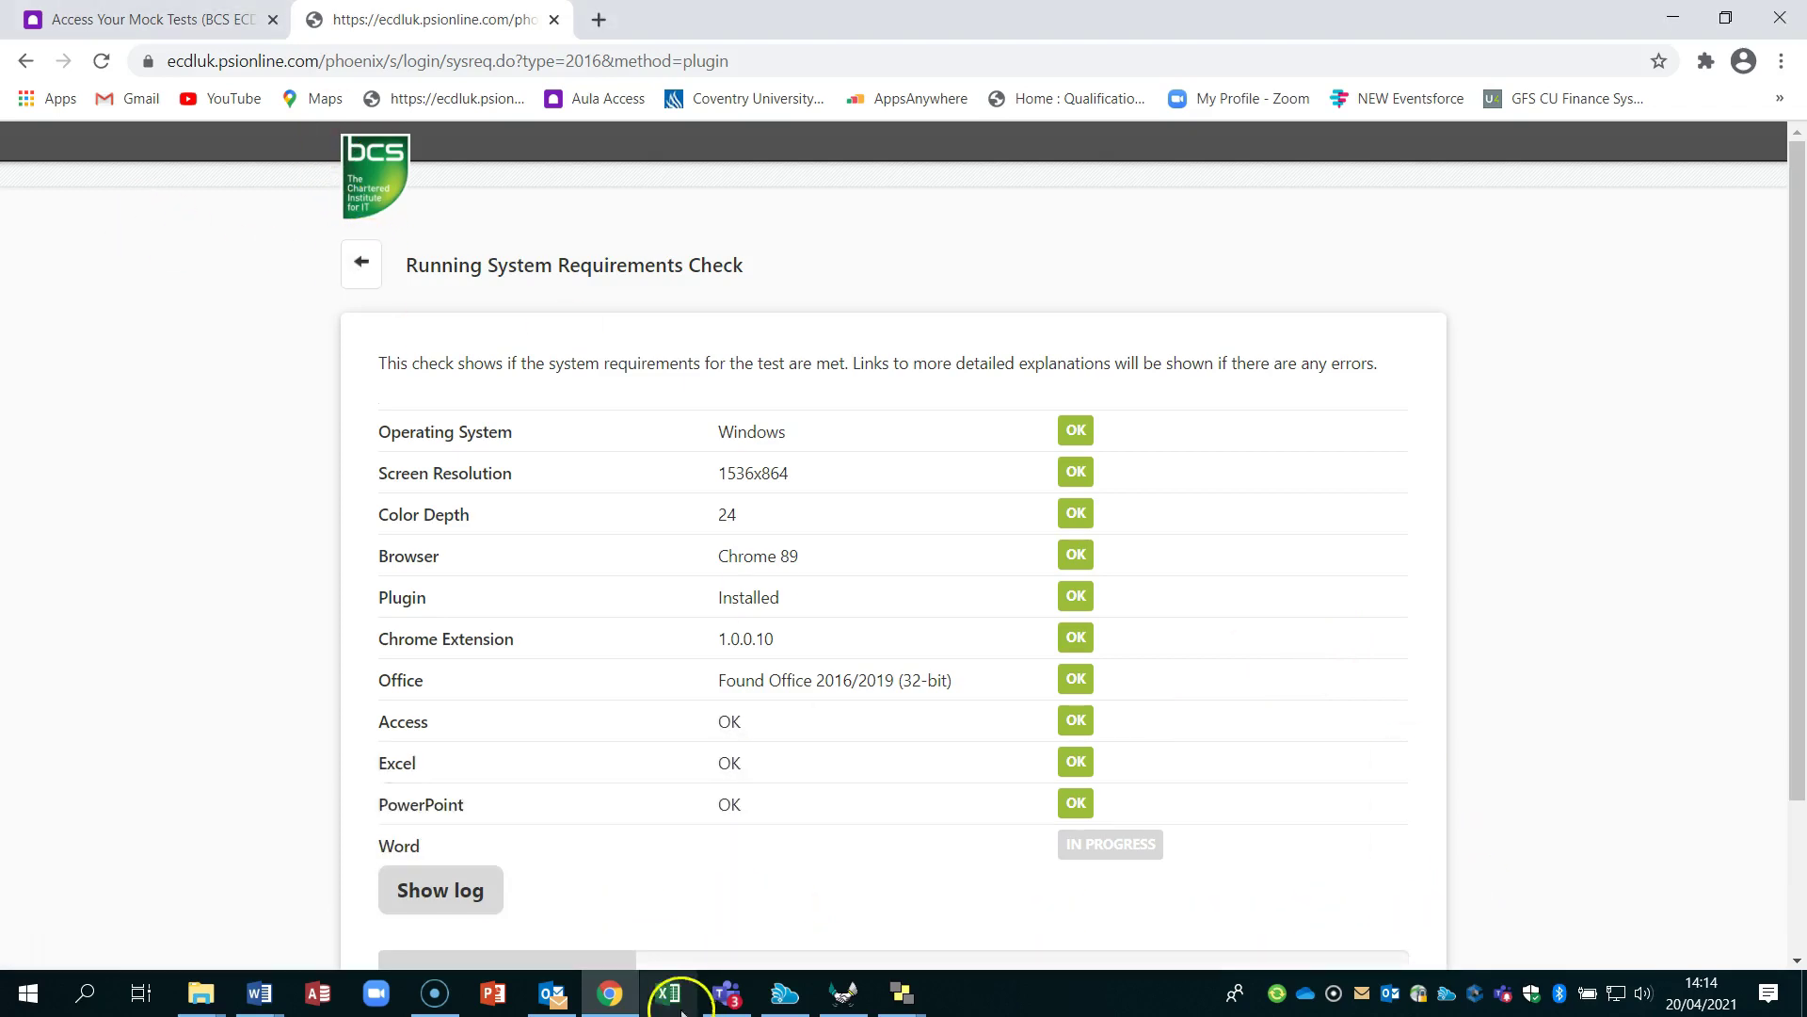
{"action": "left_click", "coordinate": [82, 994]}
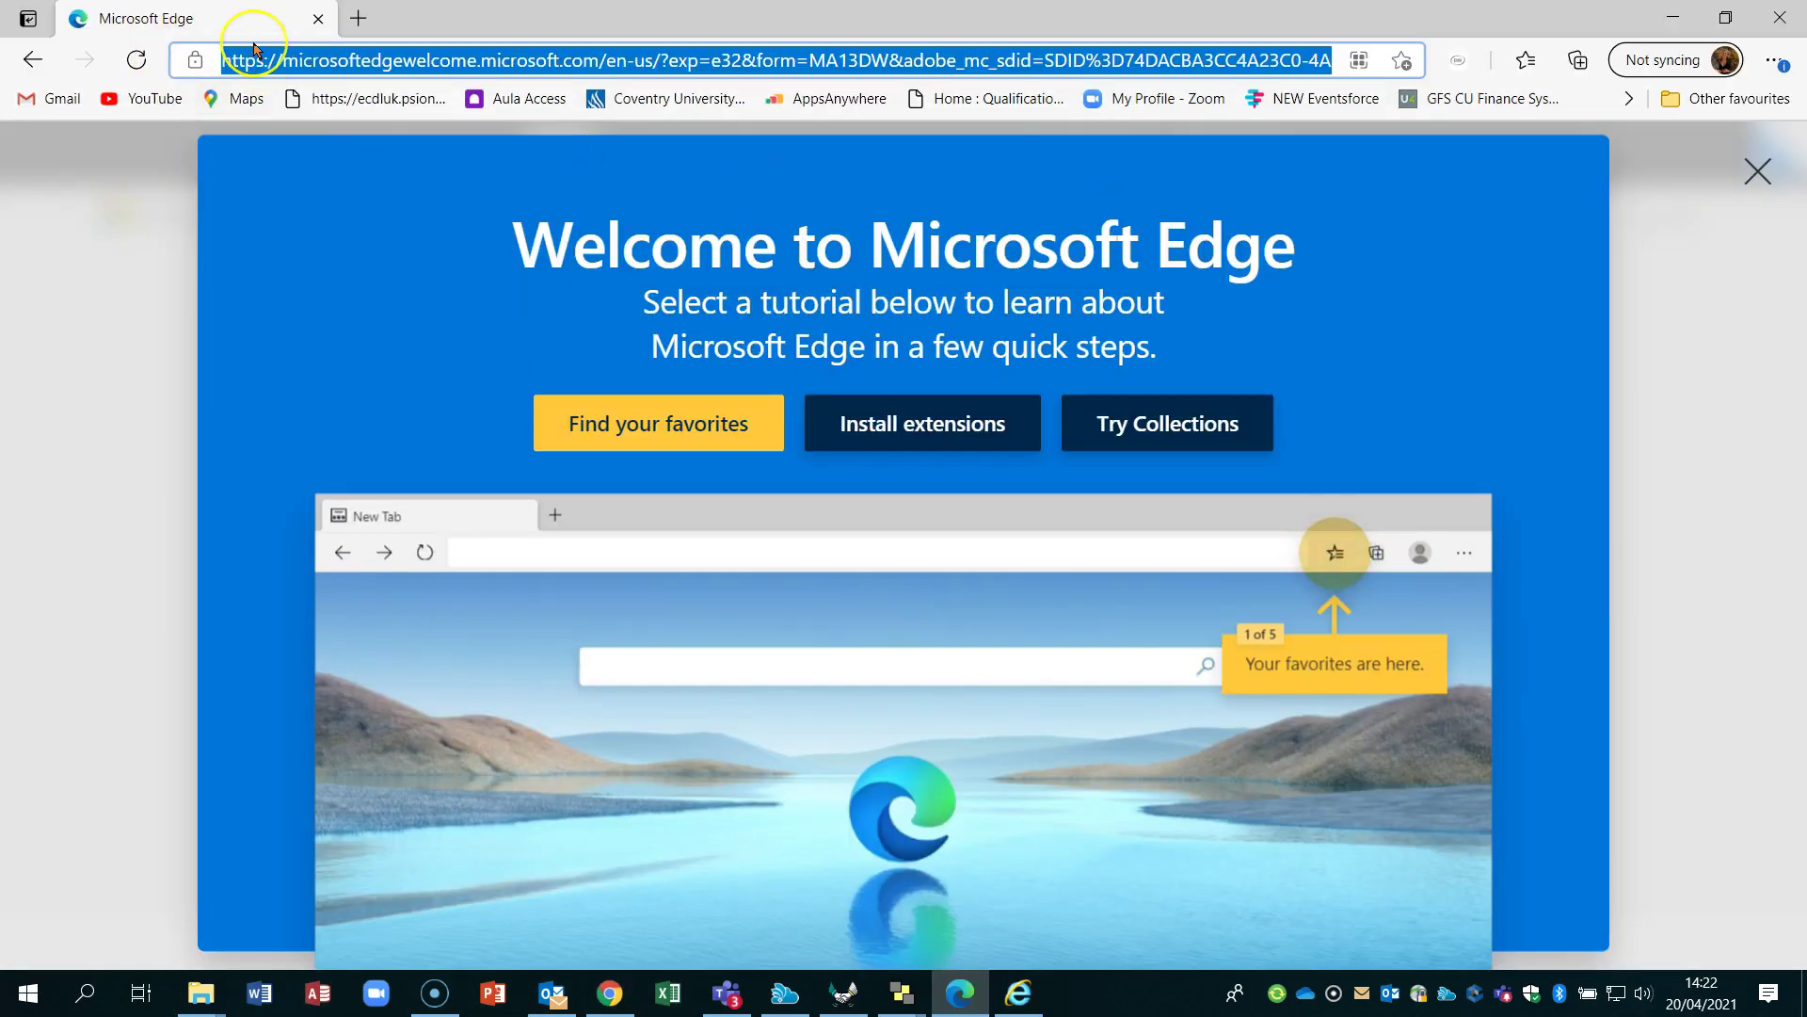
In Edge, go to ecdluk.psionline.com and run the 'InApplication tests using Office 2016/2019' check.
{"action": "type", "text": "ecdluk.psionline.com"}
{"action": "left_click", "coordinate": [309, 60]}
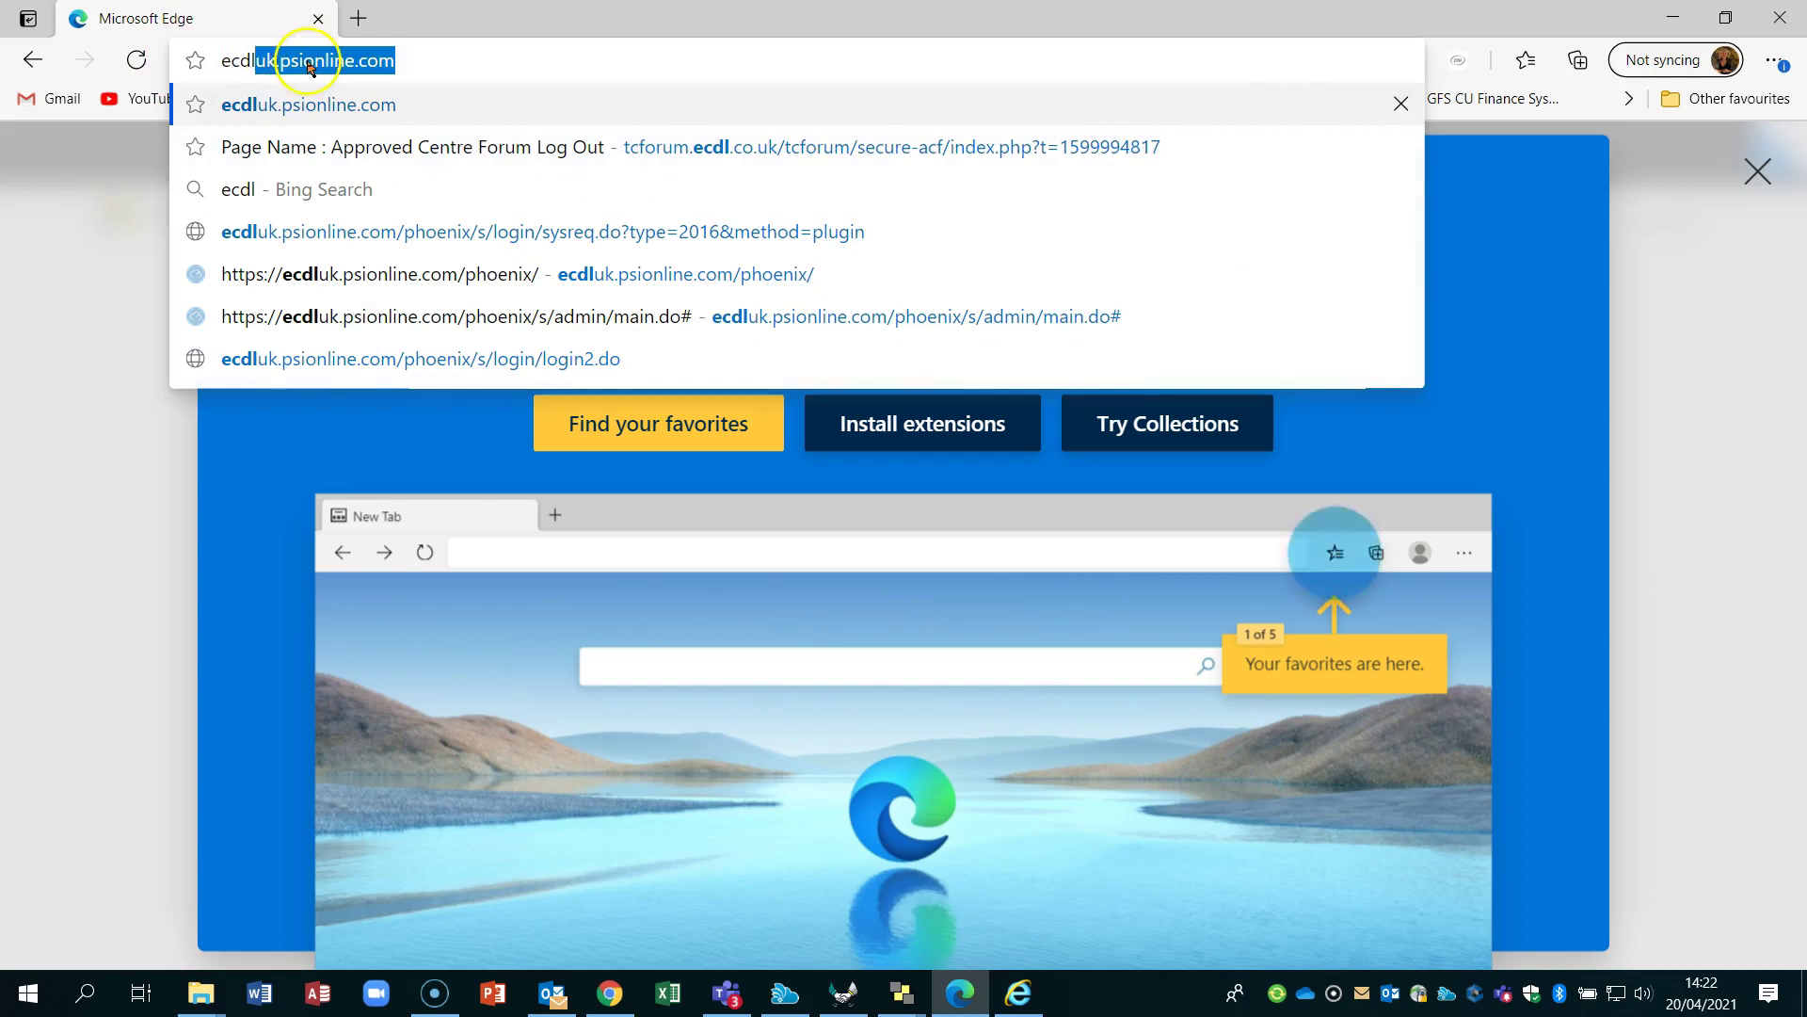
{"action": "key", "text": "Return"}
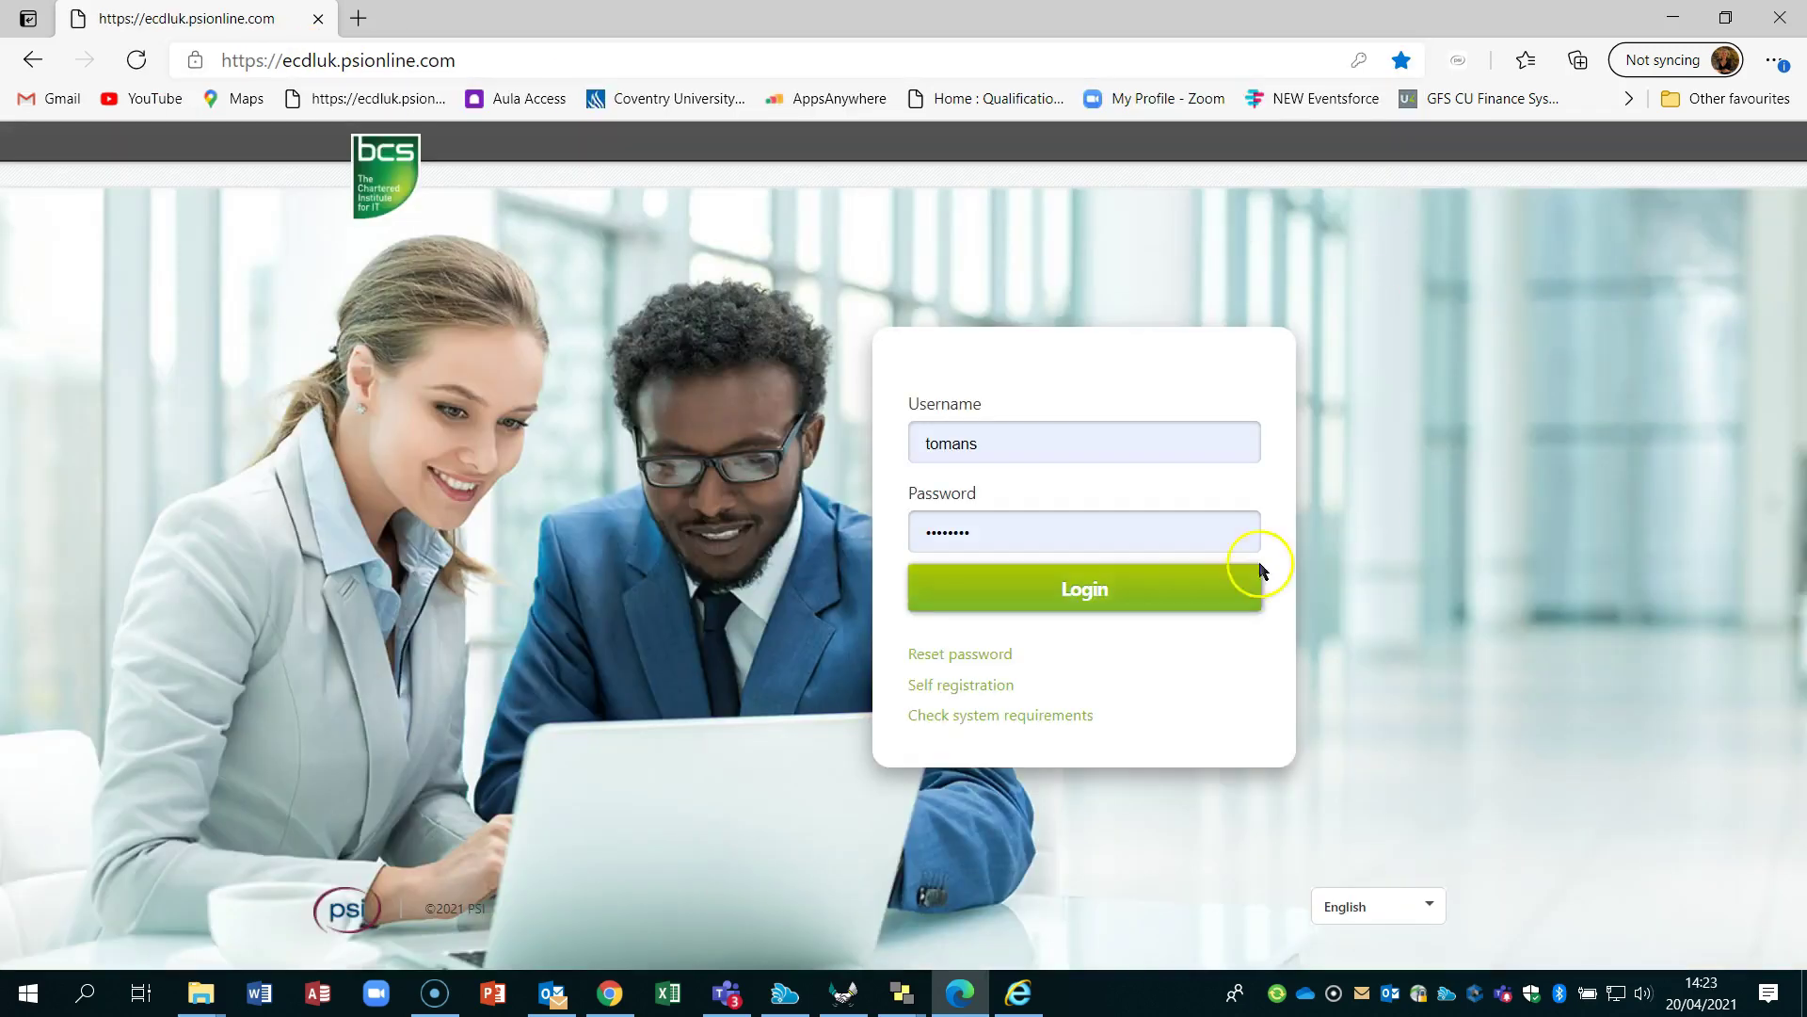
{"action": "left_click", "coordinate": [1028, 722]}
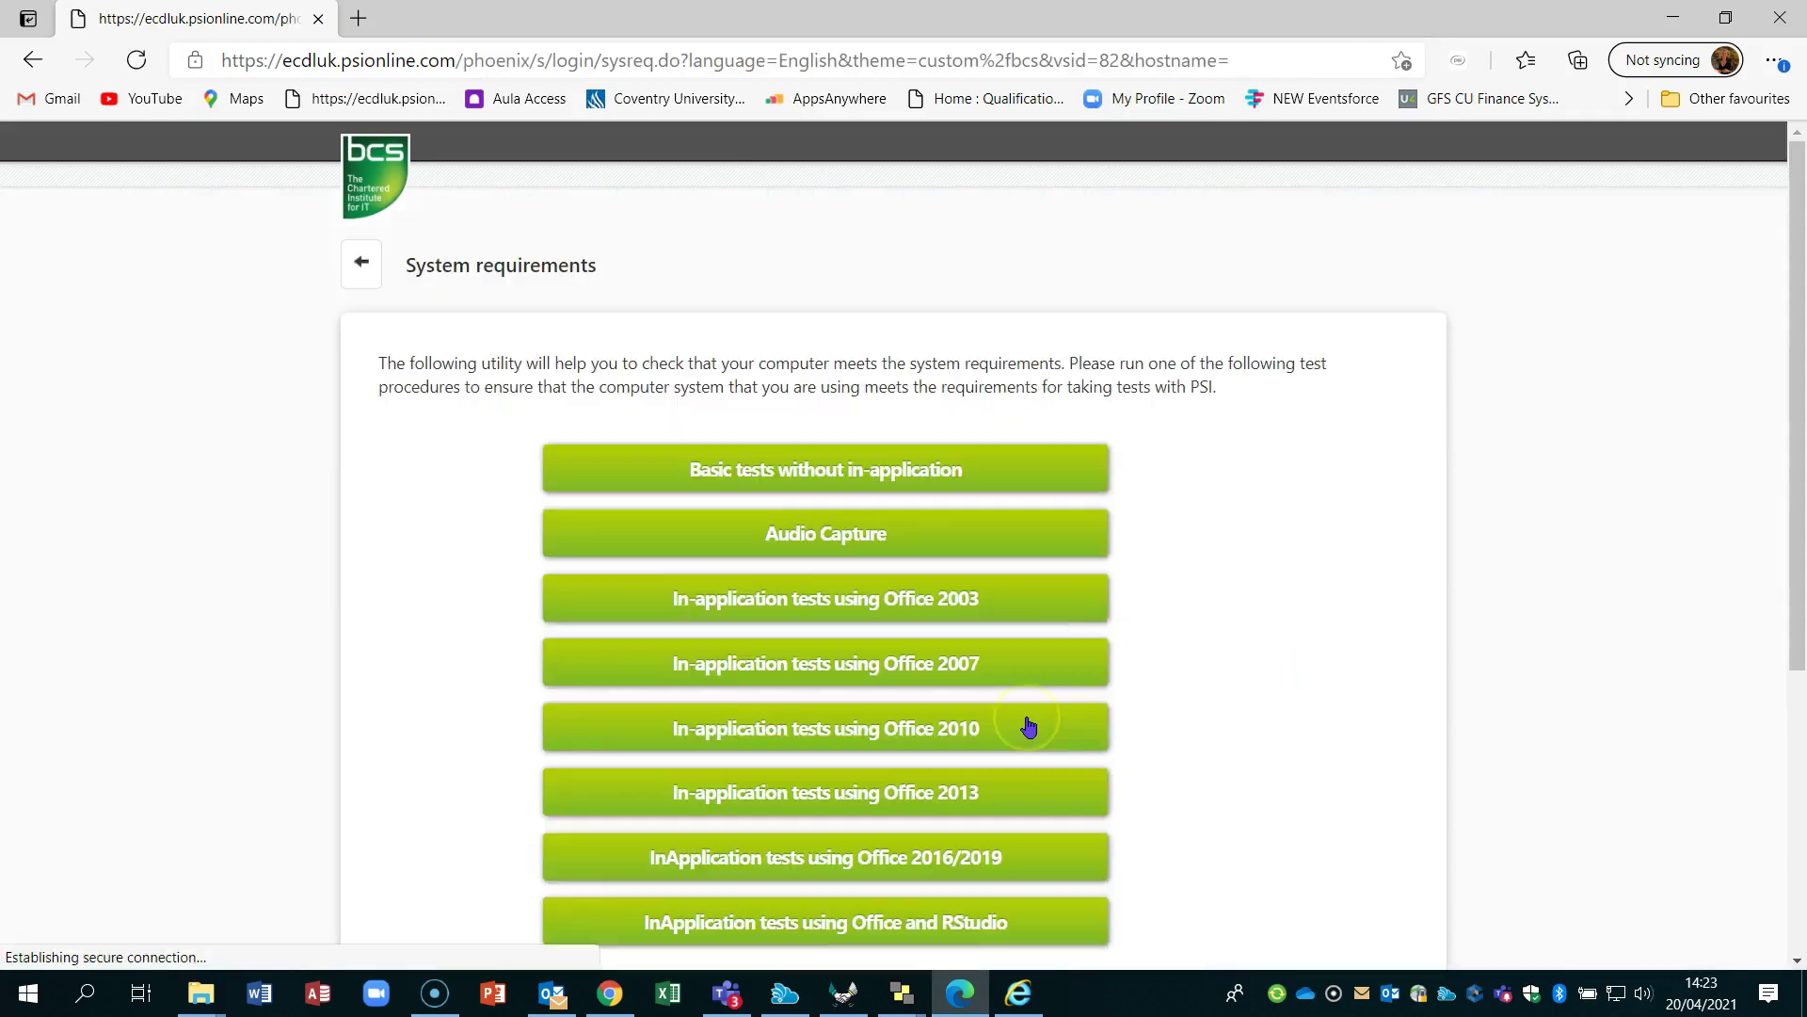
{"action": "scroll", "coordinate": [1045, 720], "scroll_direction": "down", "scroll_amount": 3}
{"action": "left_click", "coordinate": [828, 612]}
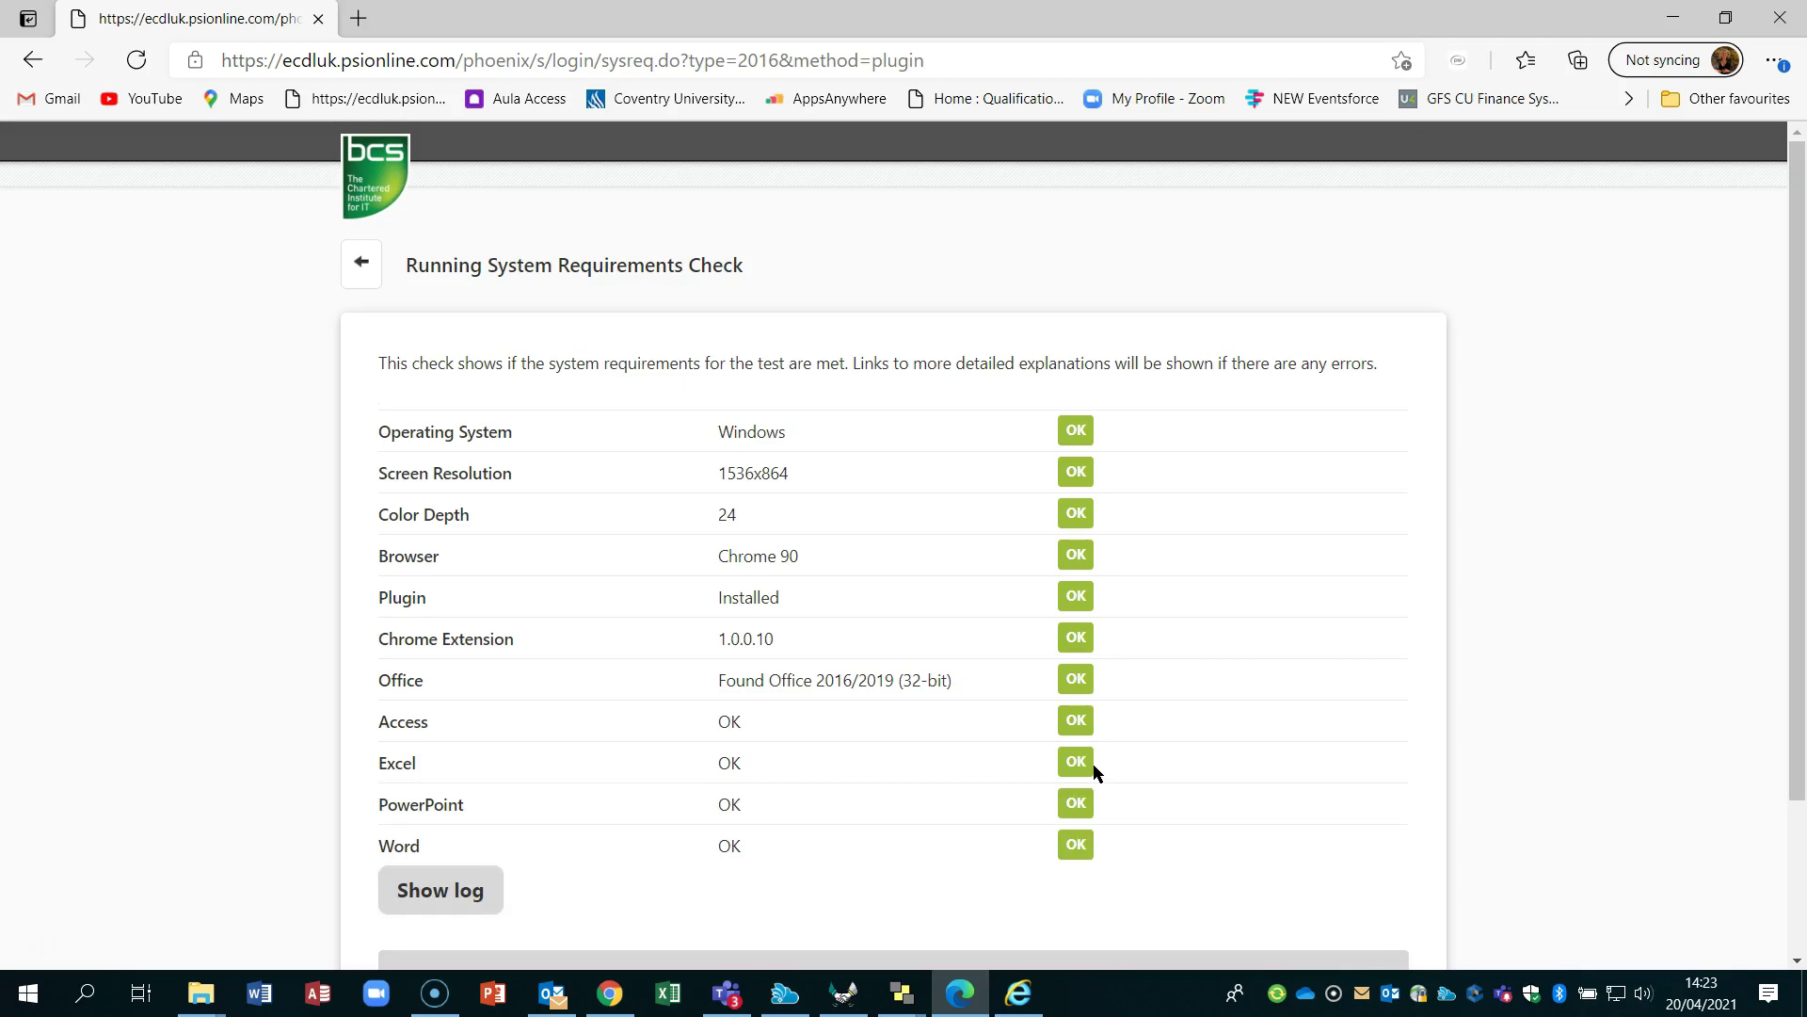
{"action": "left_click", "coordinate": [1166, 871]}
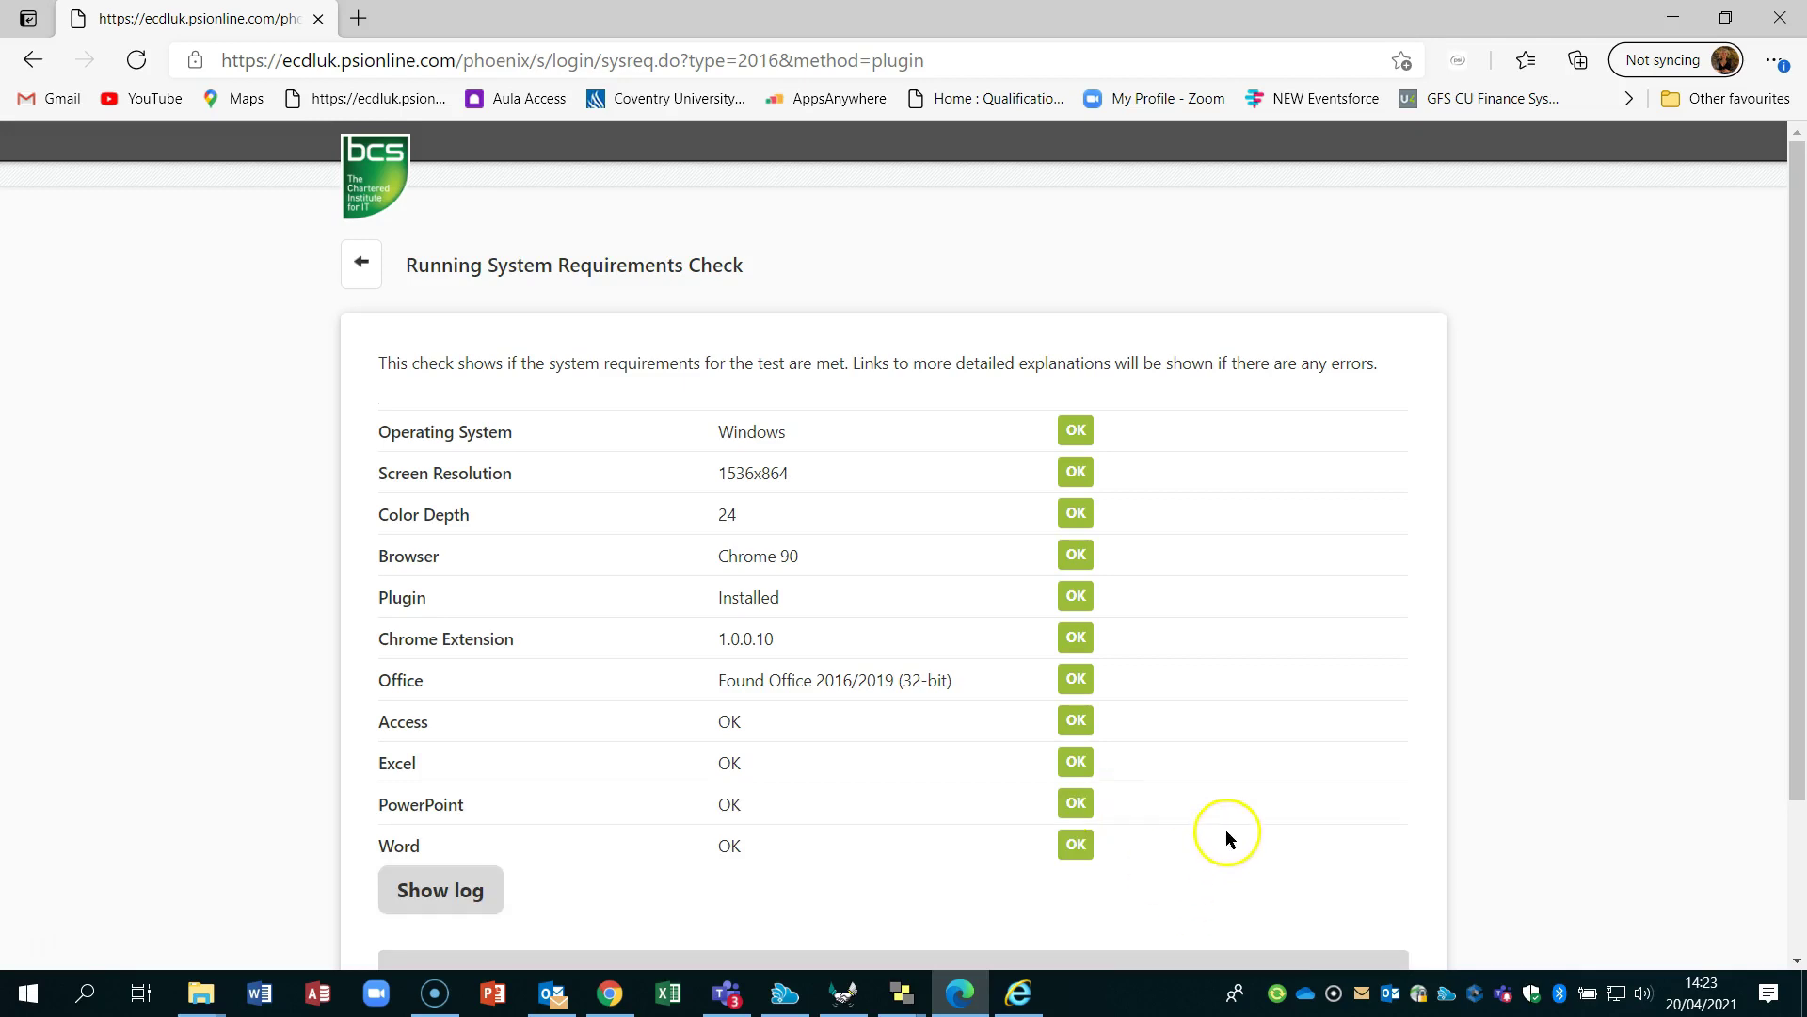